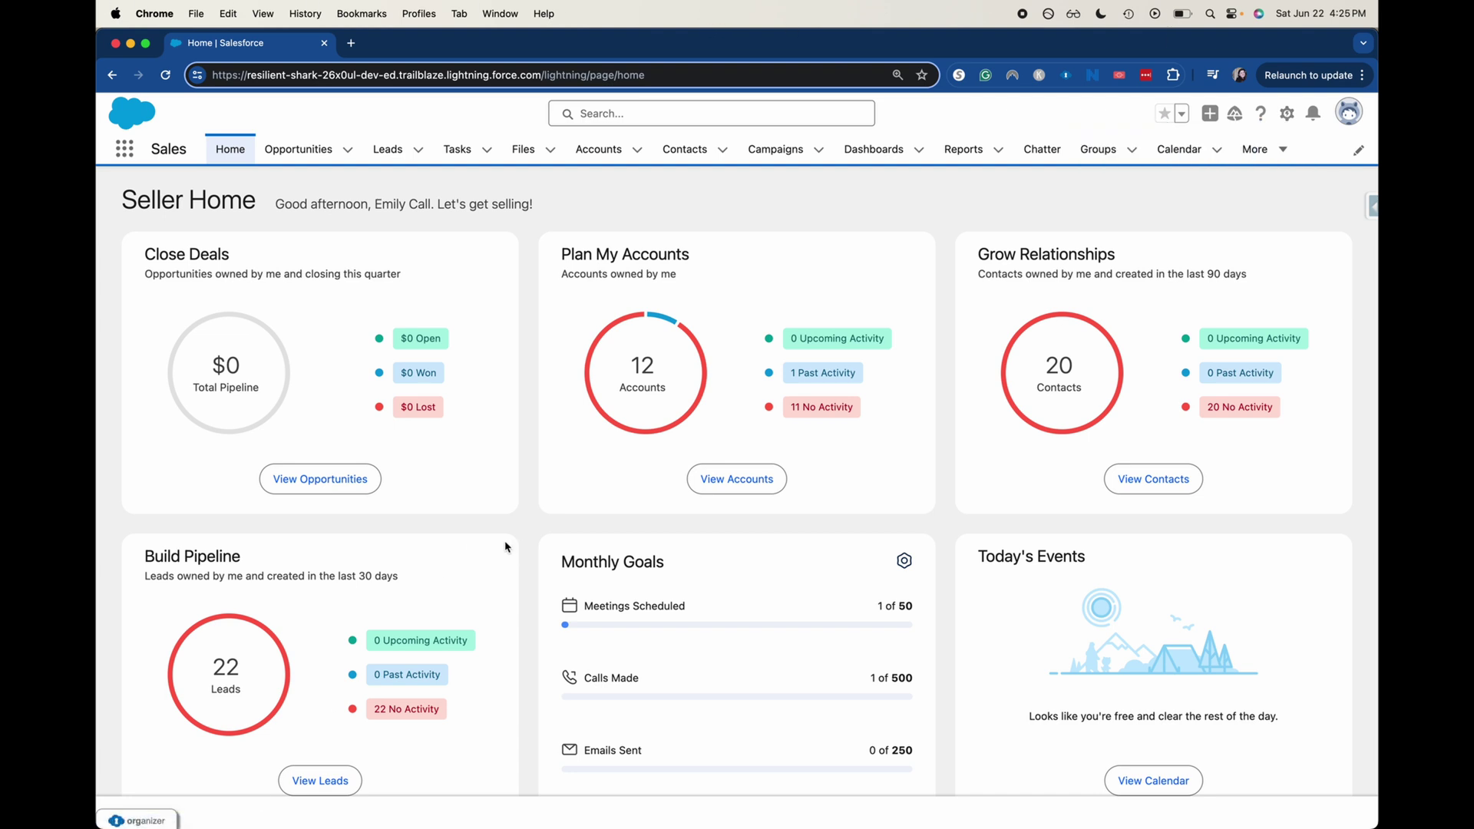
# - Scroll Seller Home, pass through Opportunities, and show the Accounts Recently Viewed list
pyautogui.scroll(-5, 675, 470)
pyautogui.scroll(5, 675, 469)
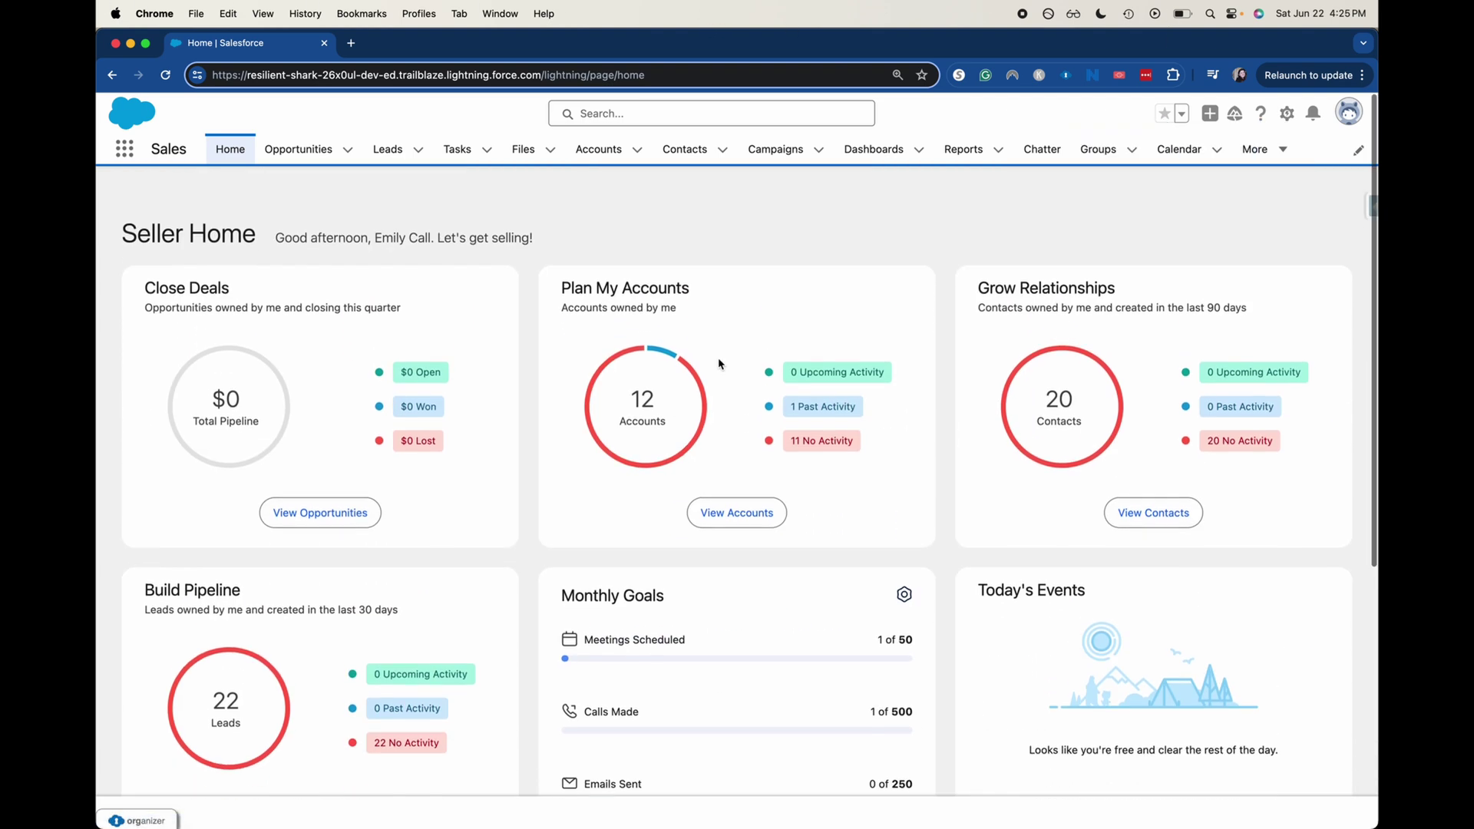
pyautogui.click(300, 142)
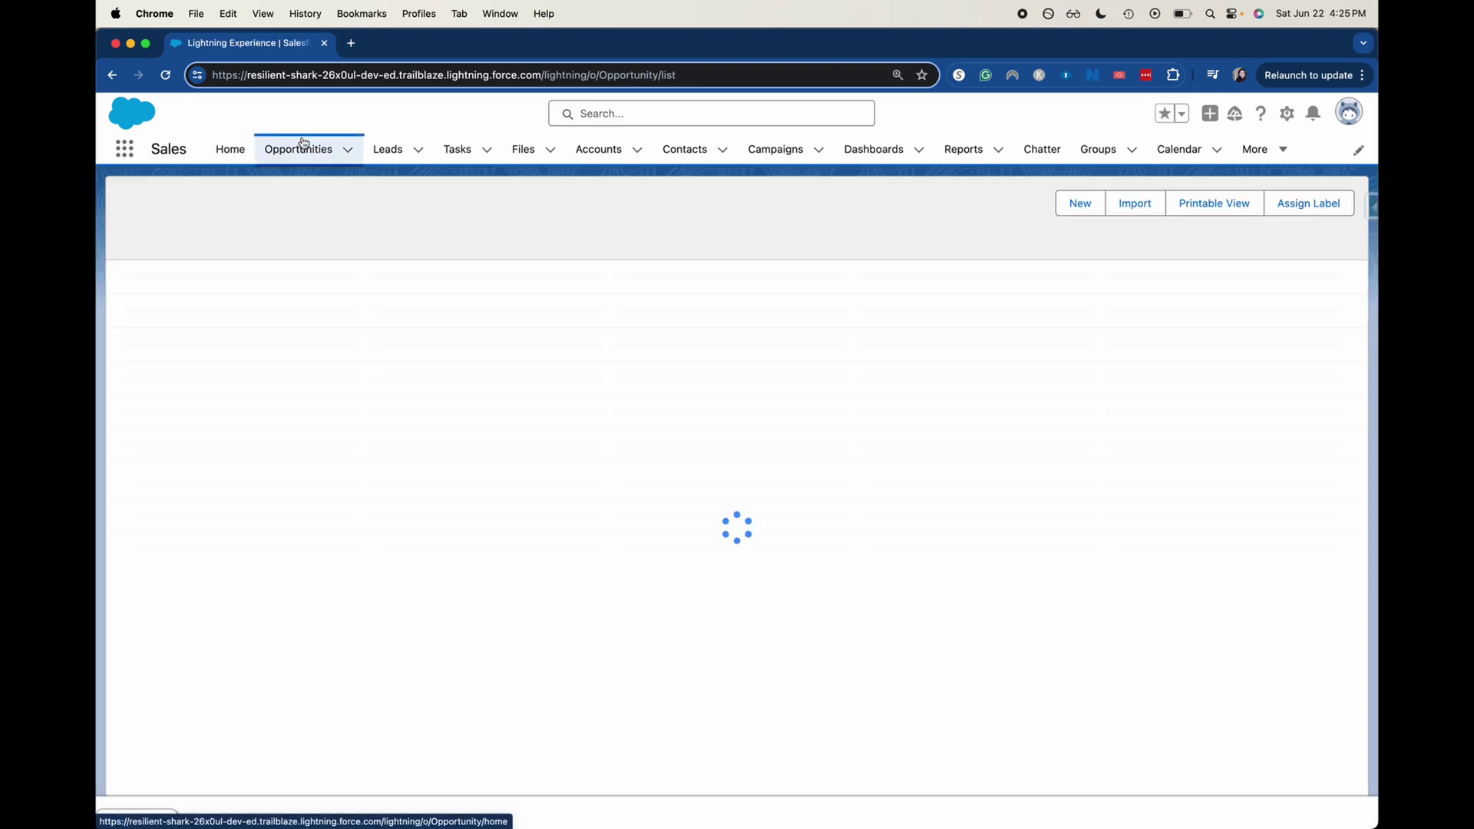
pyautogui.click(596, 149)
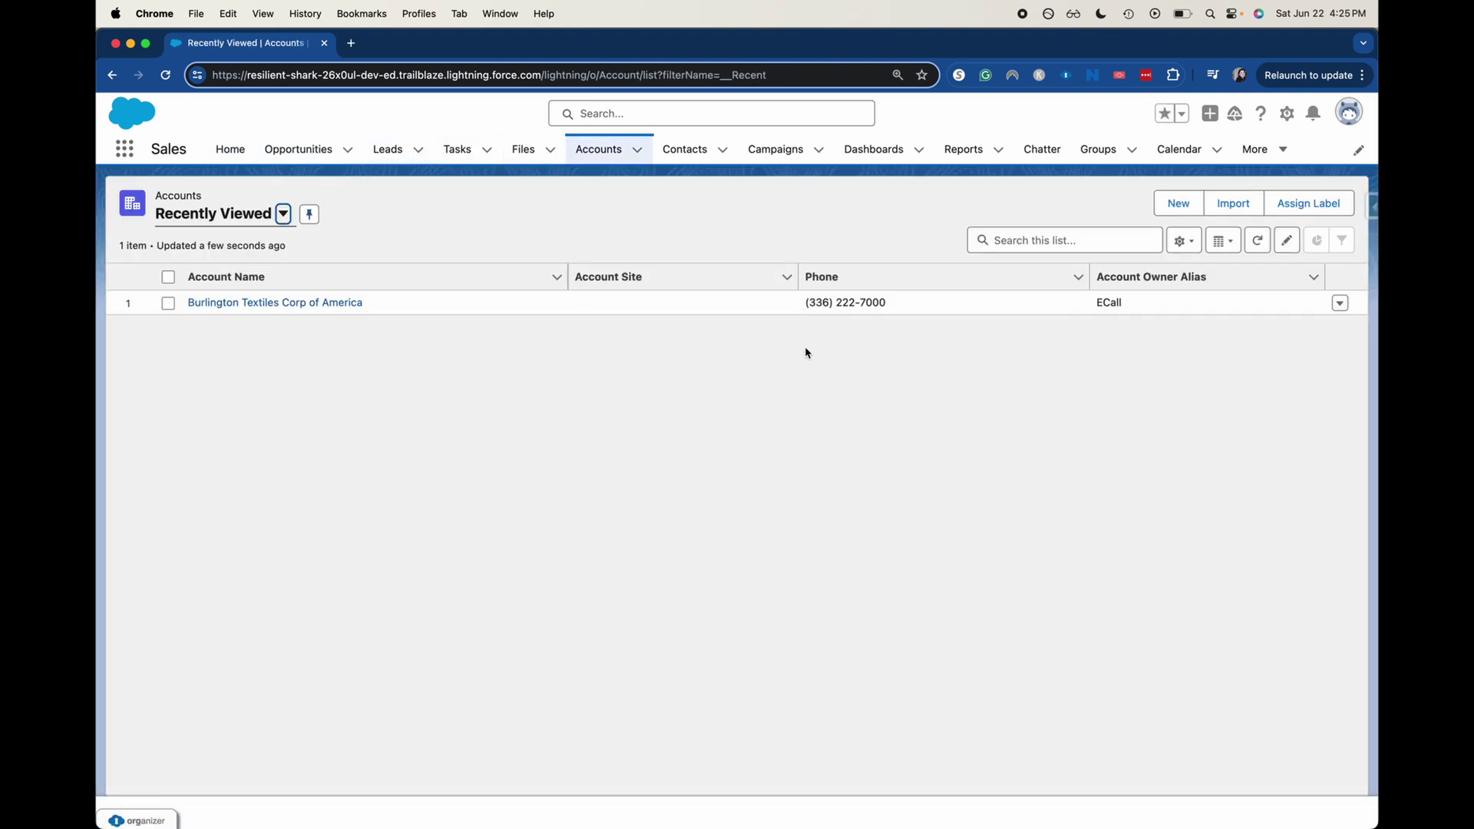
# - Launch Sales Console from the App Launcher's View All list and collapse the New Admin Settings panel
pyautogui.click(124, 148)
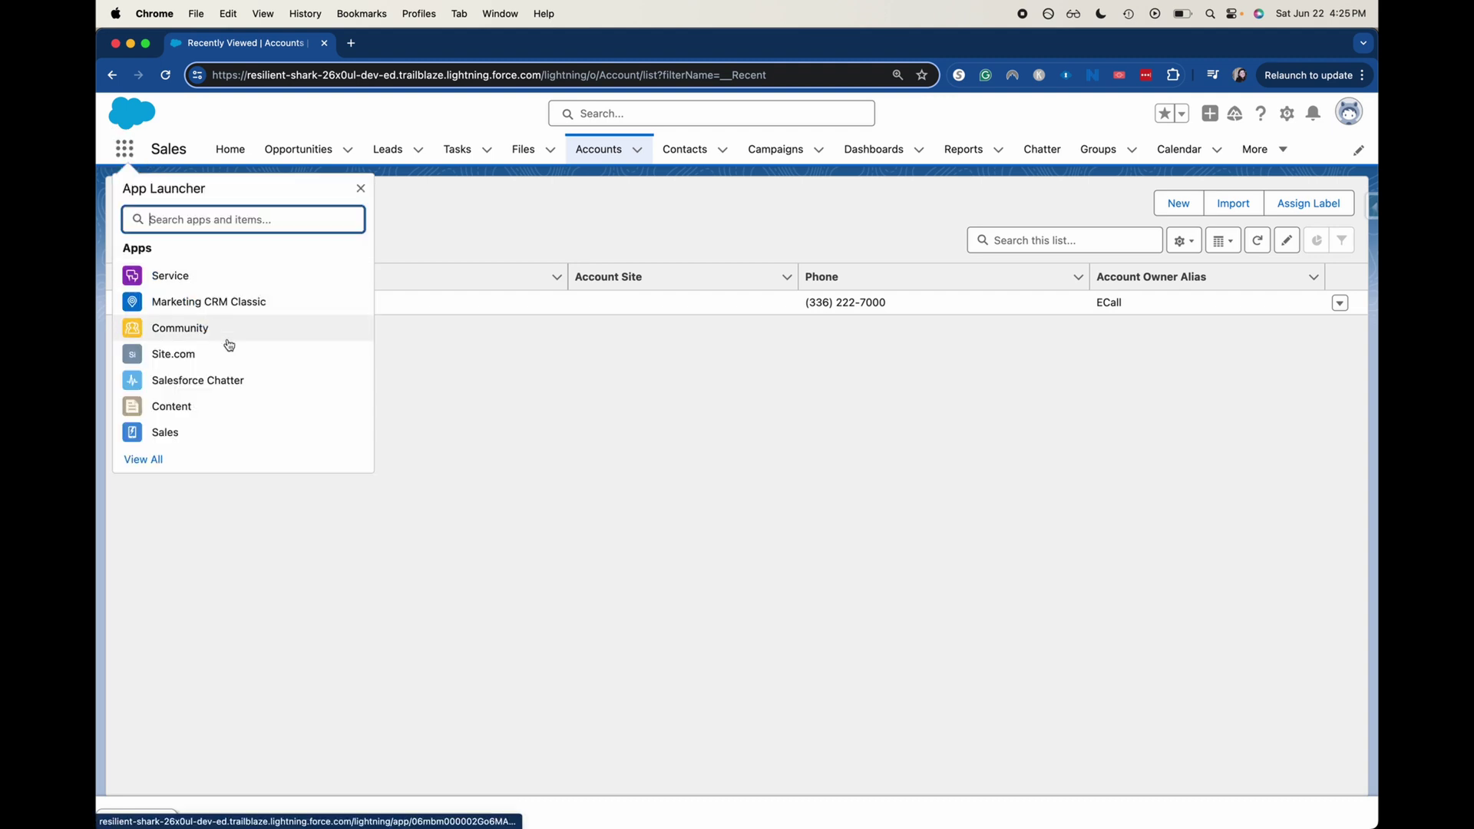
pyautogui.click(138, 459)
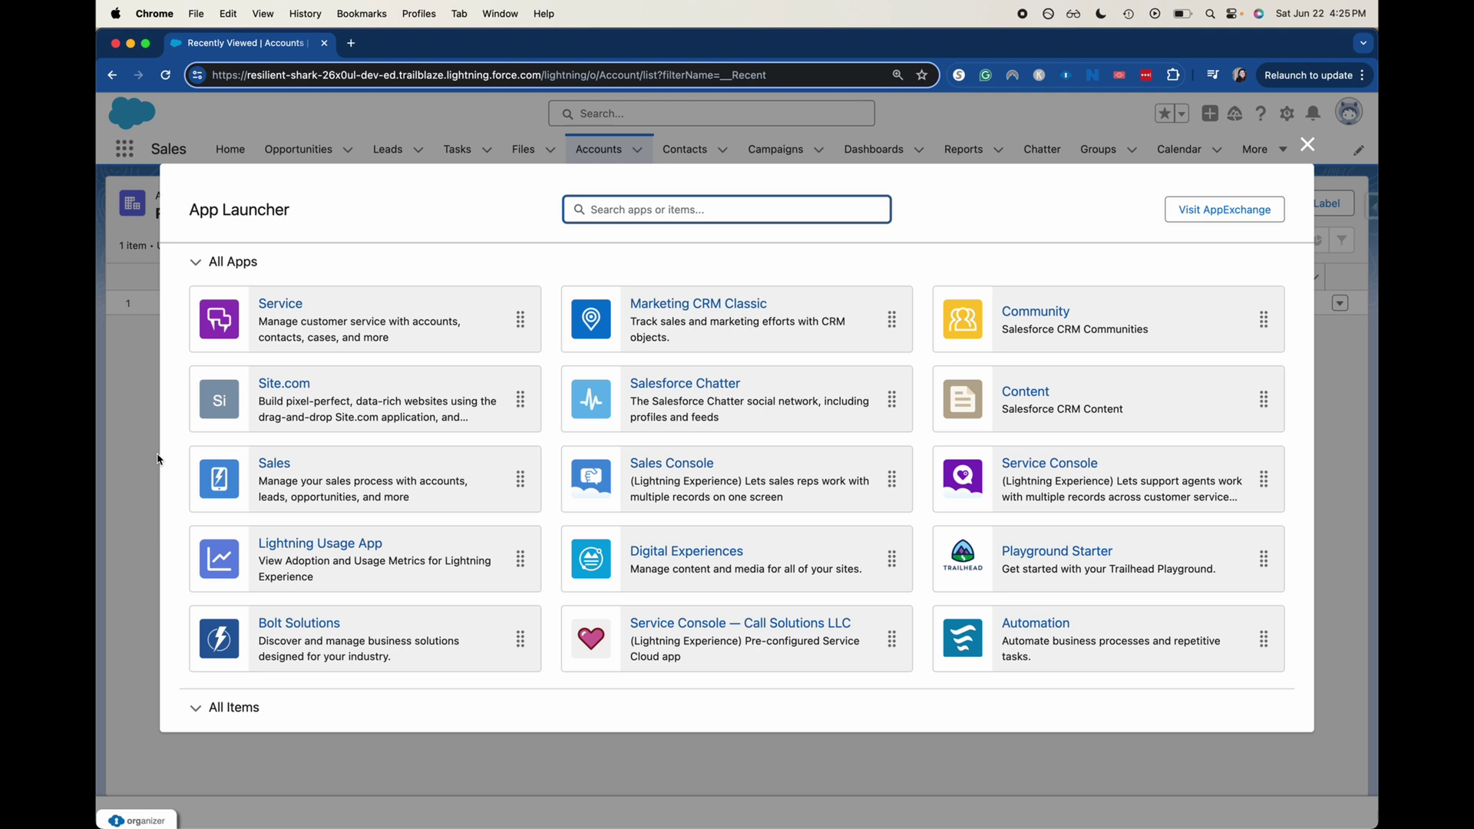
pyautogui.click(588, 500)
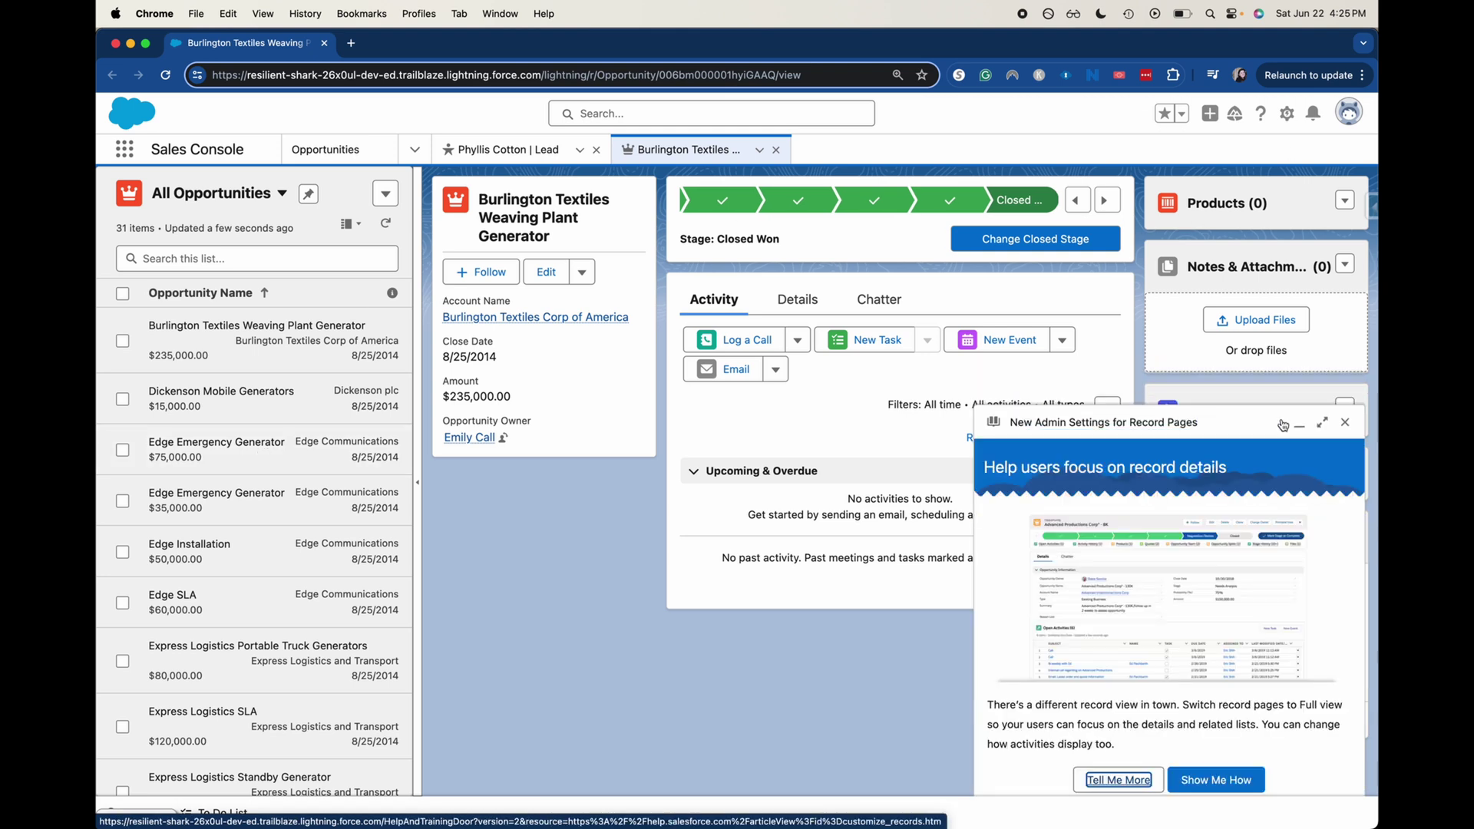
pyautogui.click(1358, 422)
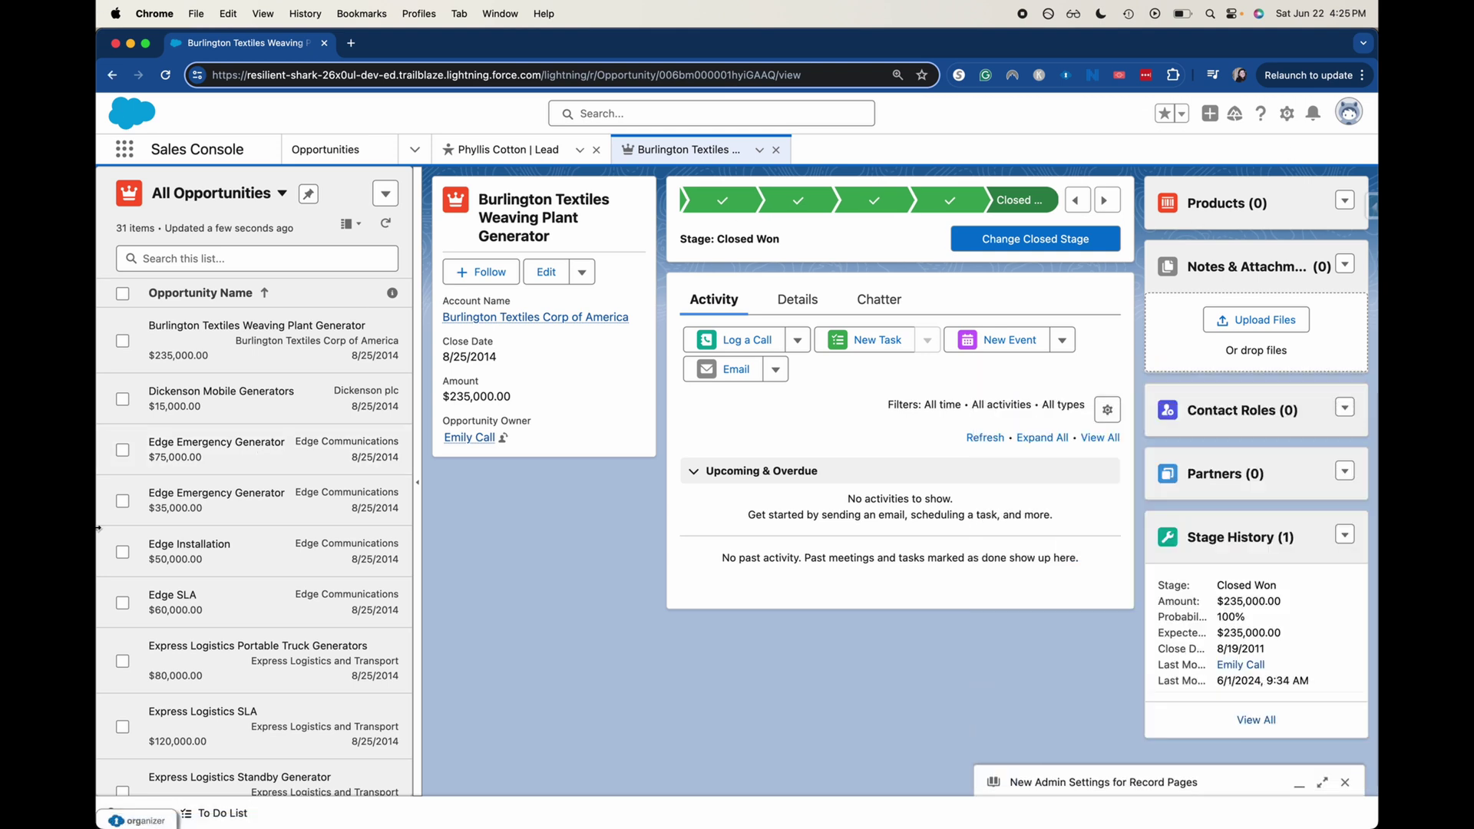
# - Check the To Do List and History utilities, close the panel, and show the Abbott Insurance lead
pyautogui.click(194, 813)
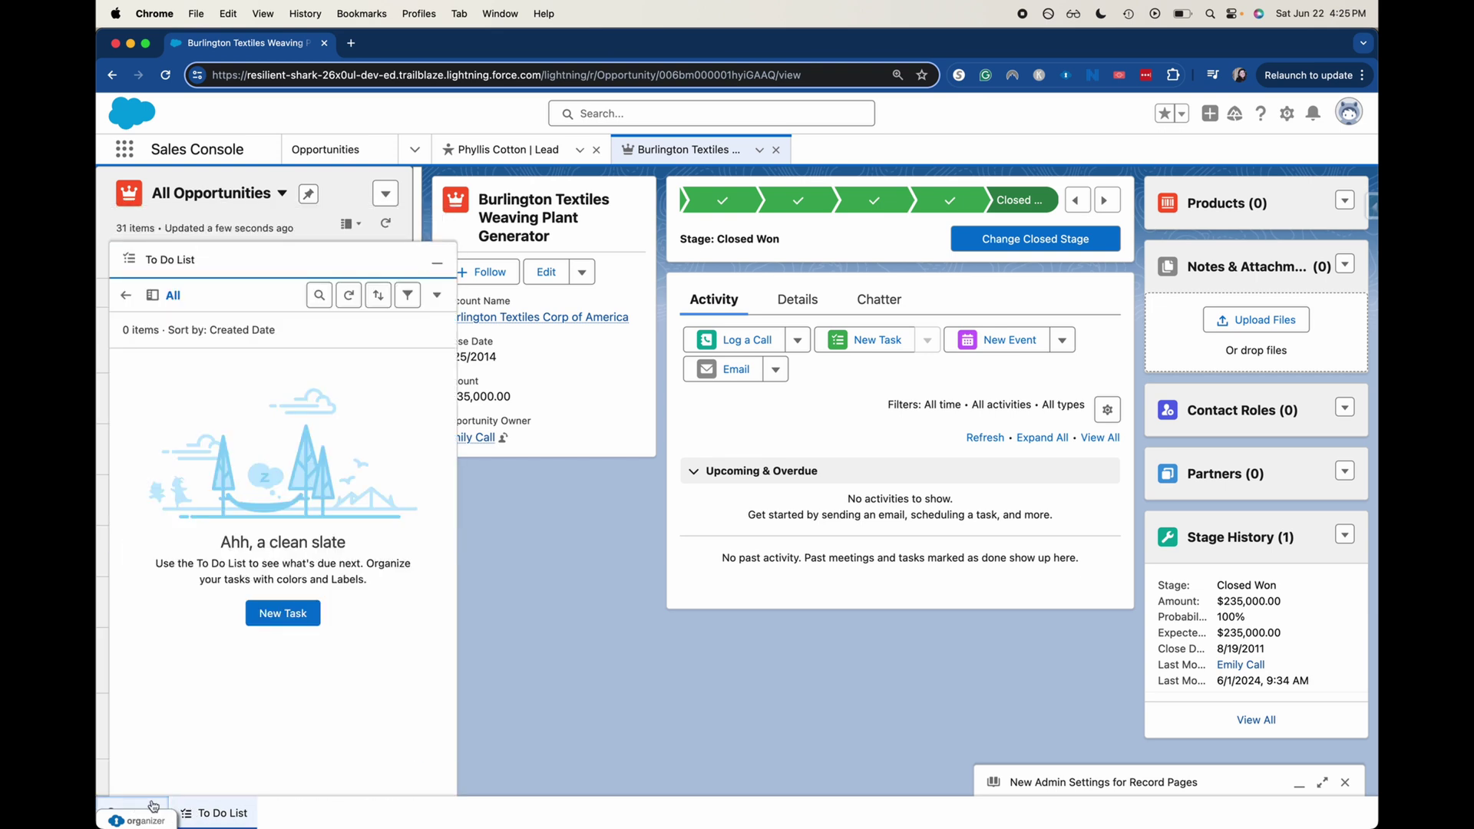
pyautogui.click(153, 807)
pyautogui.click(514, 461)
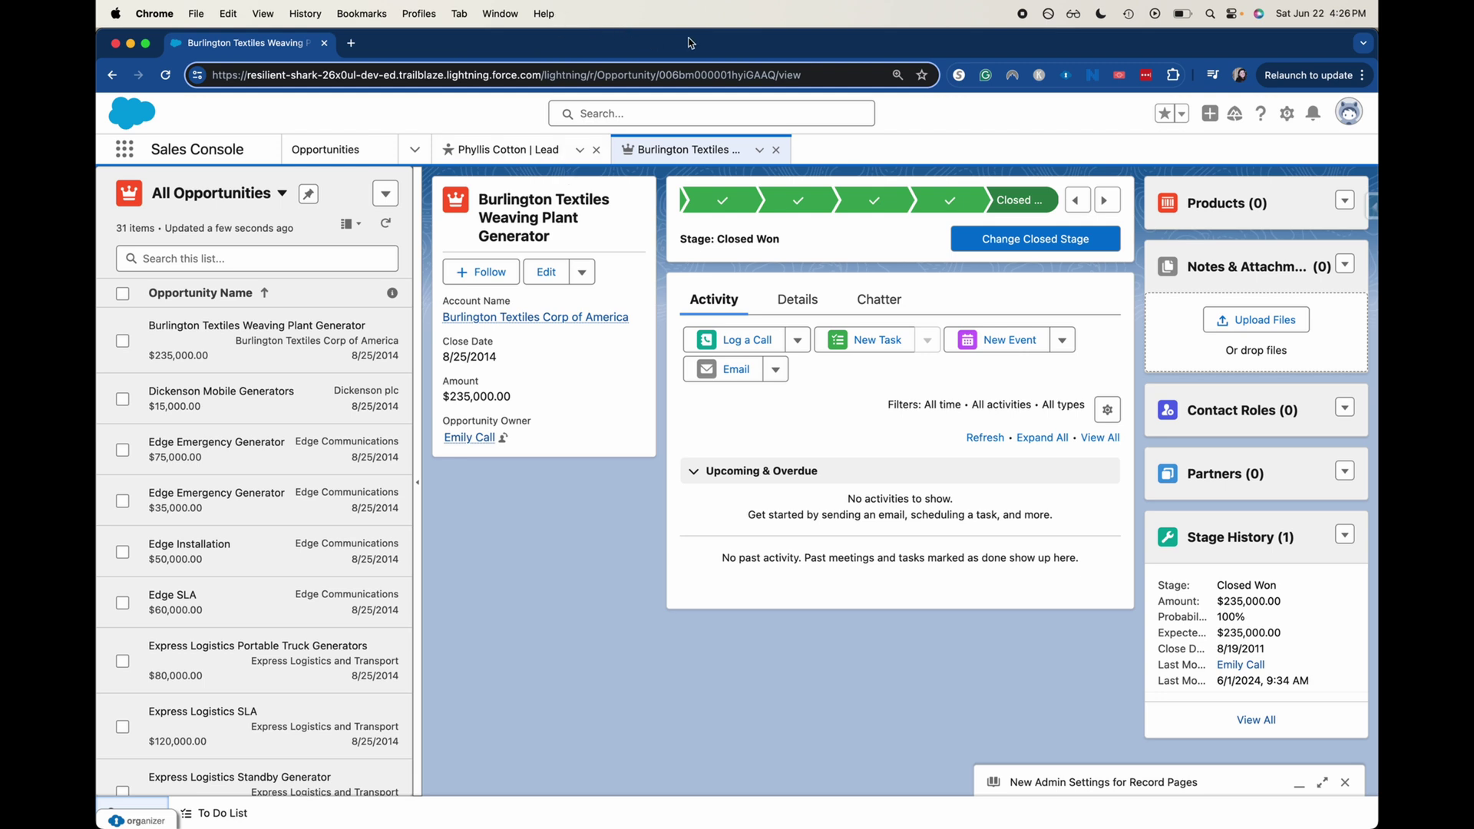
pyautogui.click(530, 158)
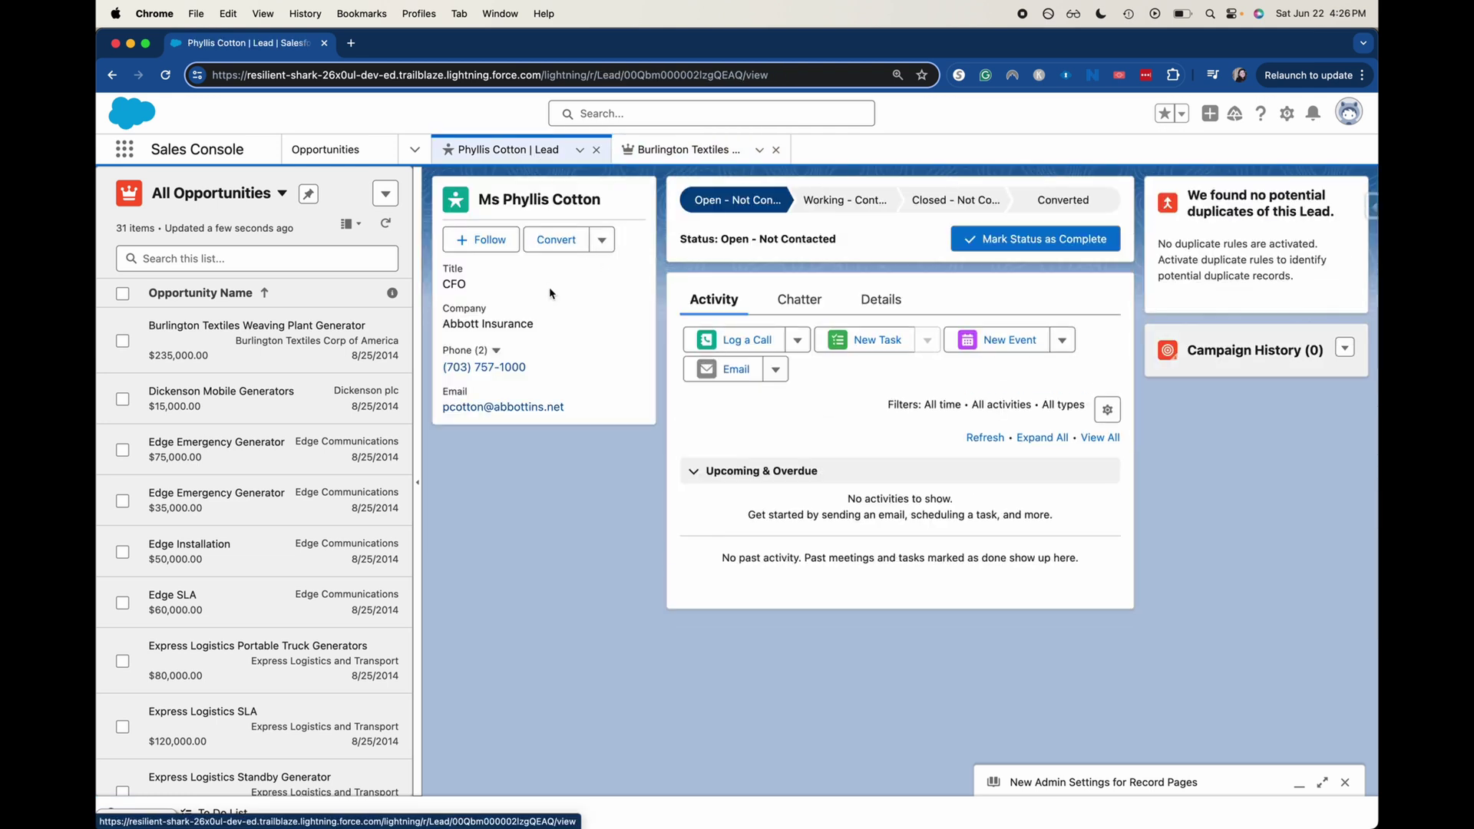
# - Navigate the console to Accounts and switch the list view to All Accounts
pyautogui.click(639, 148)
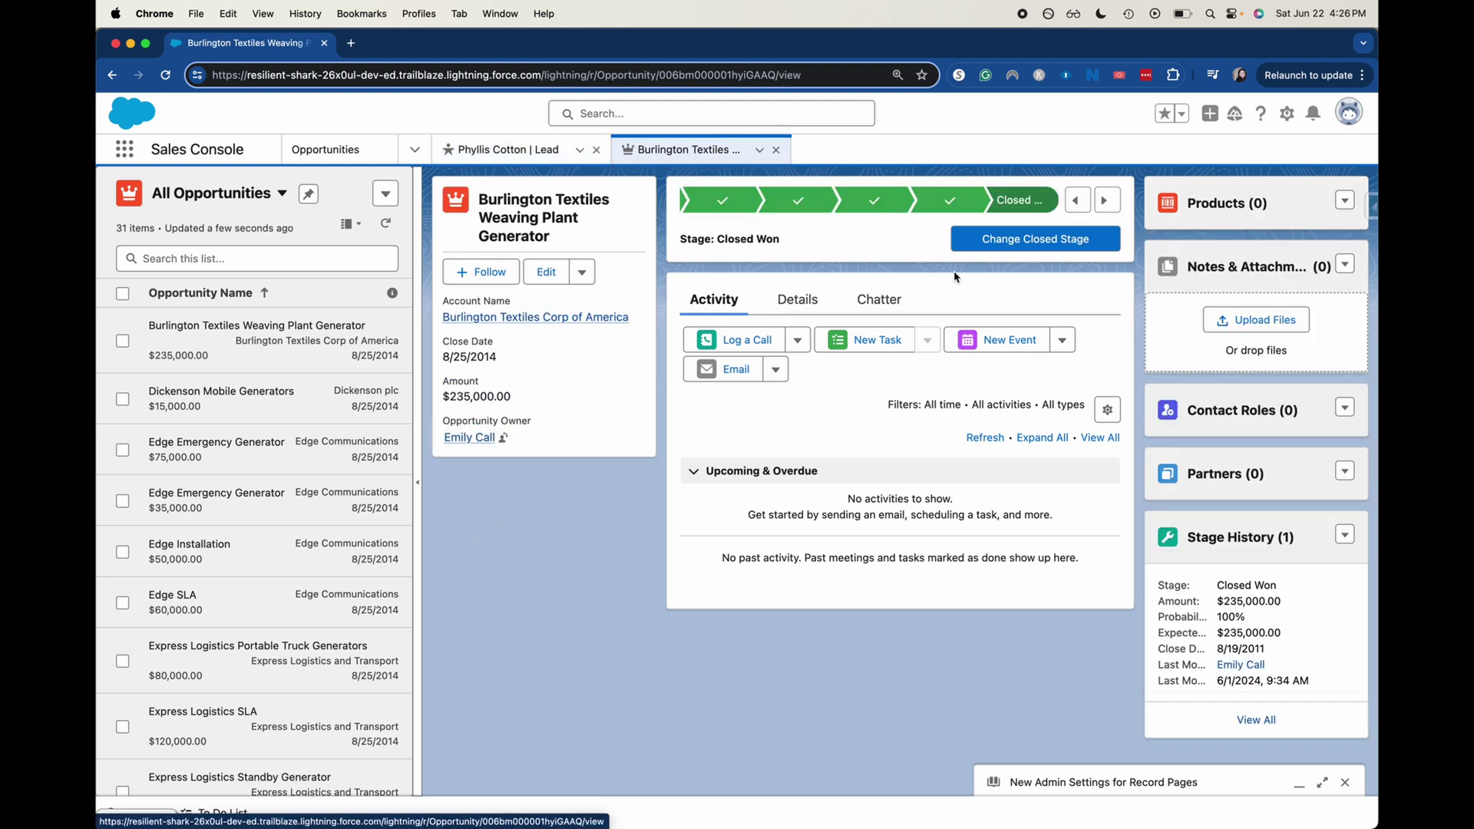
pyautogui.click(414, 149)
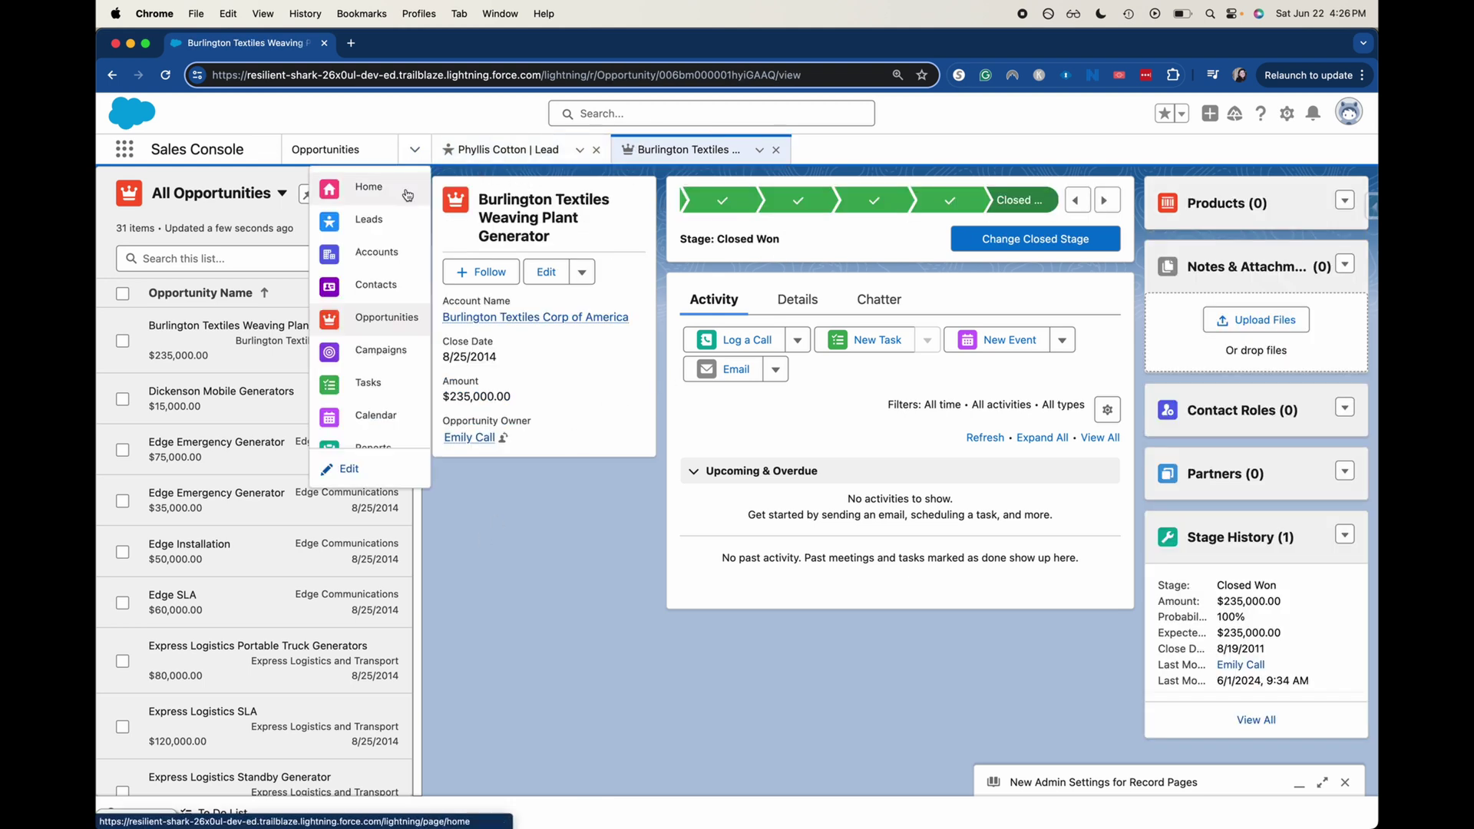
pyautogui.click(392, 251)
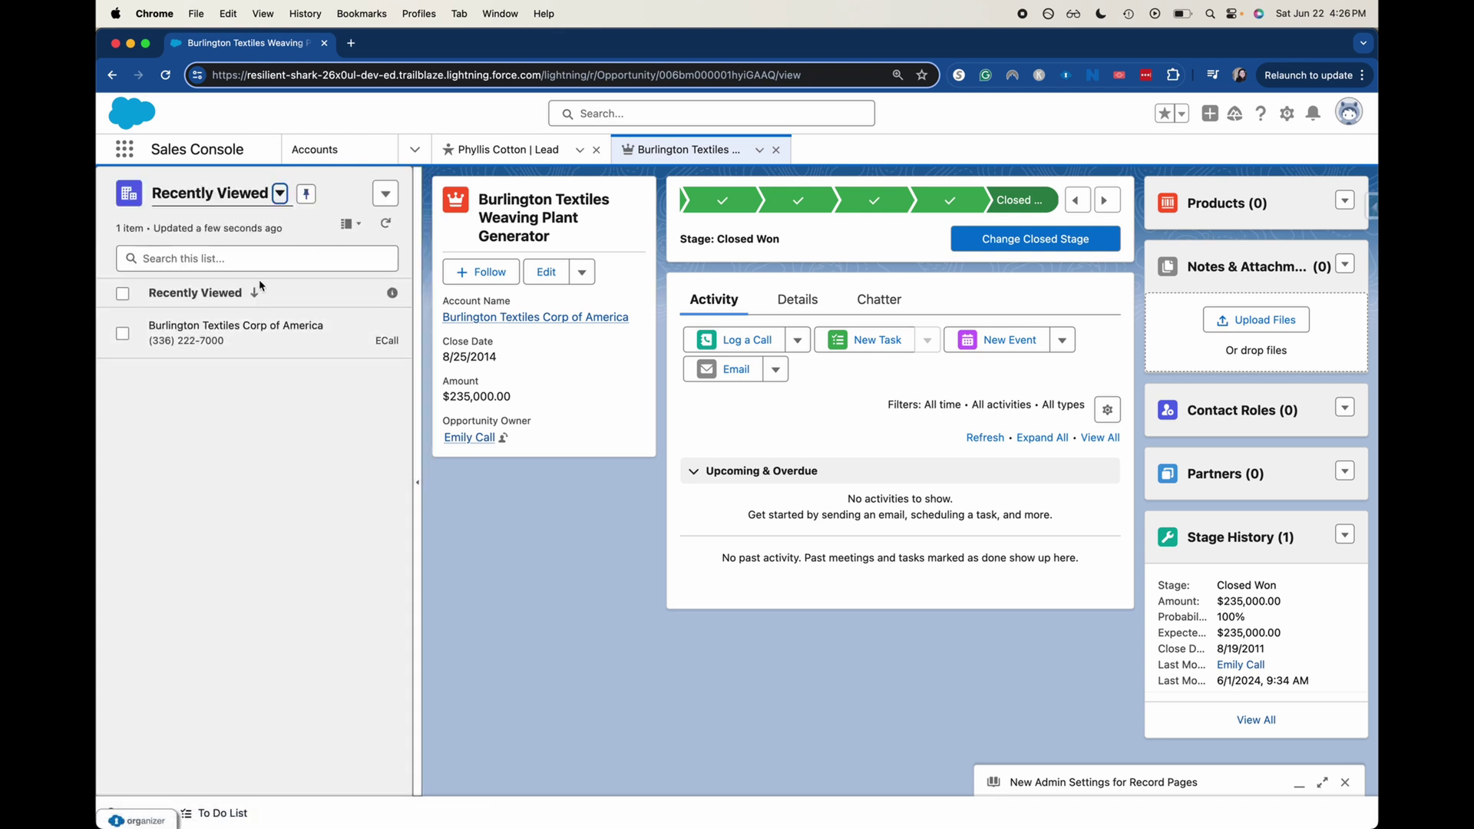
pyautogui.click(280, 194)
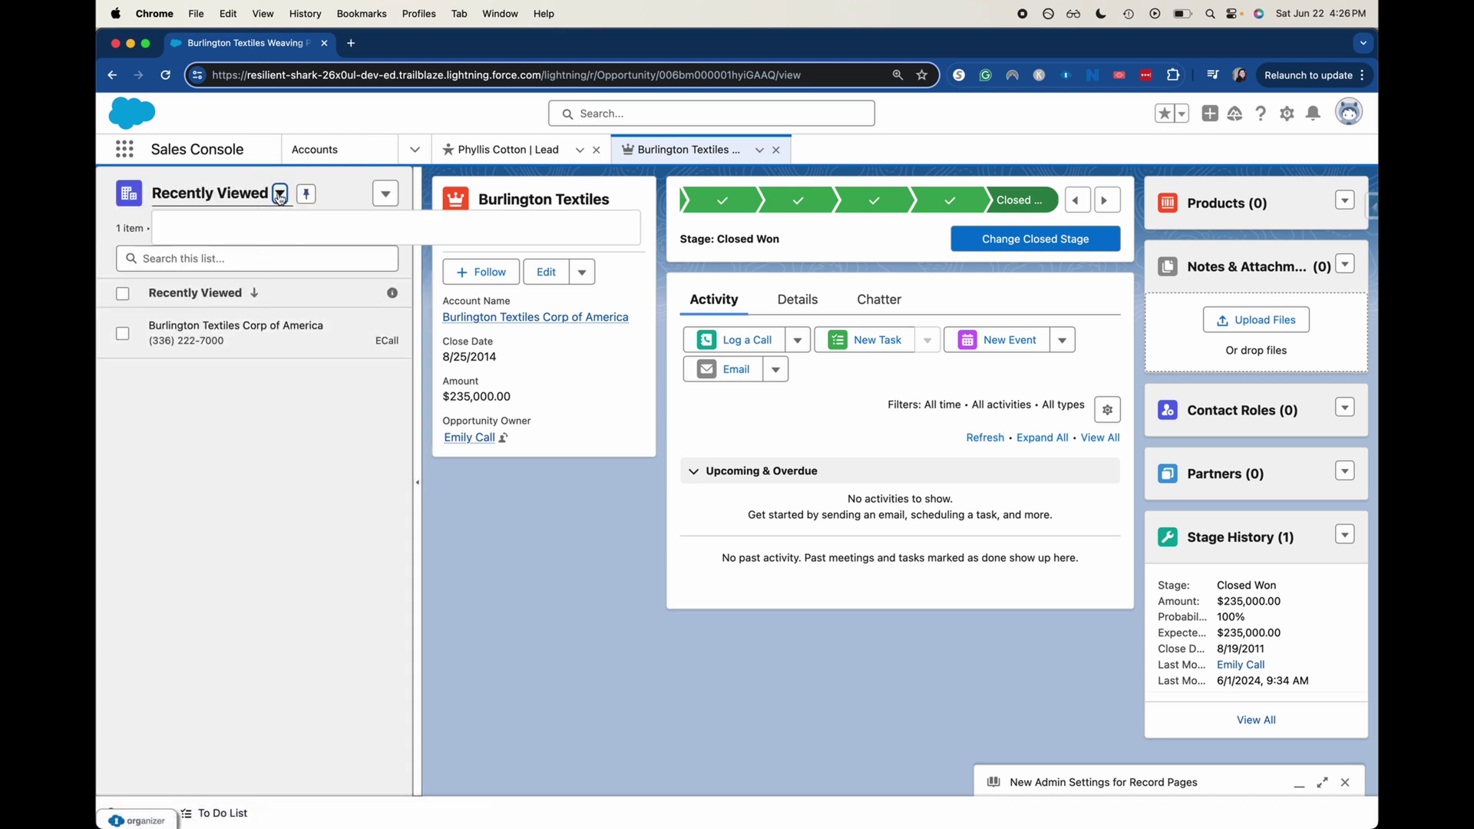
pyautogui.click(215, 252)
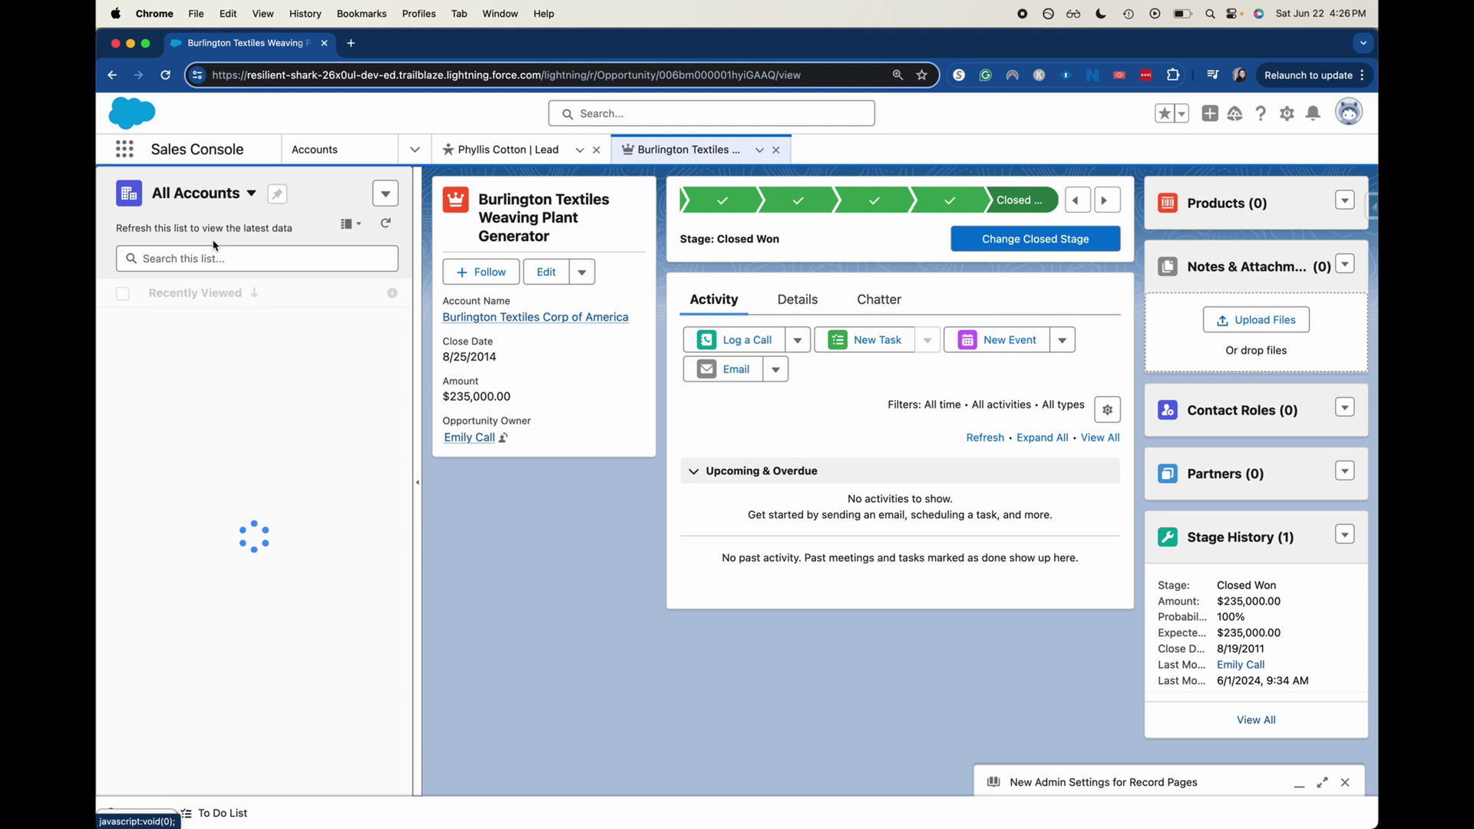
# - Open Dickenson plc in its own tab, then go back to the lead record's tab
pyautogui.click(186, 428)
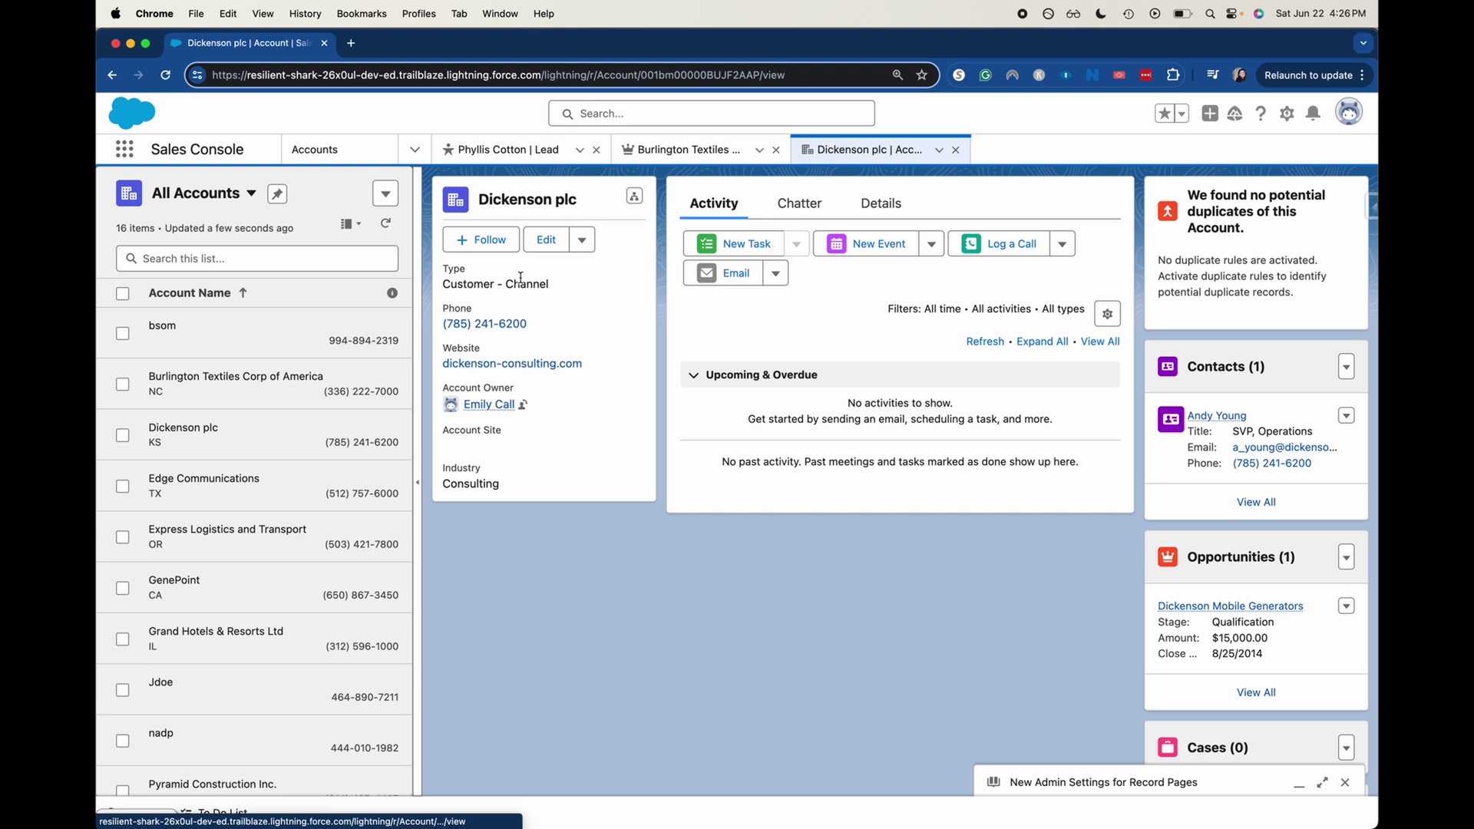
pyautogui.click(687, 162)
pyautogui.click(445, 147)
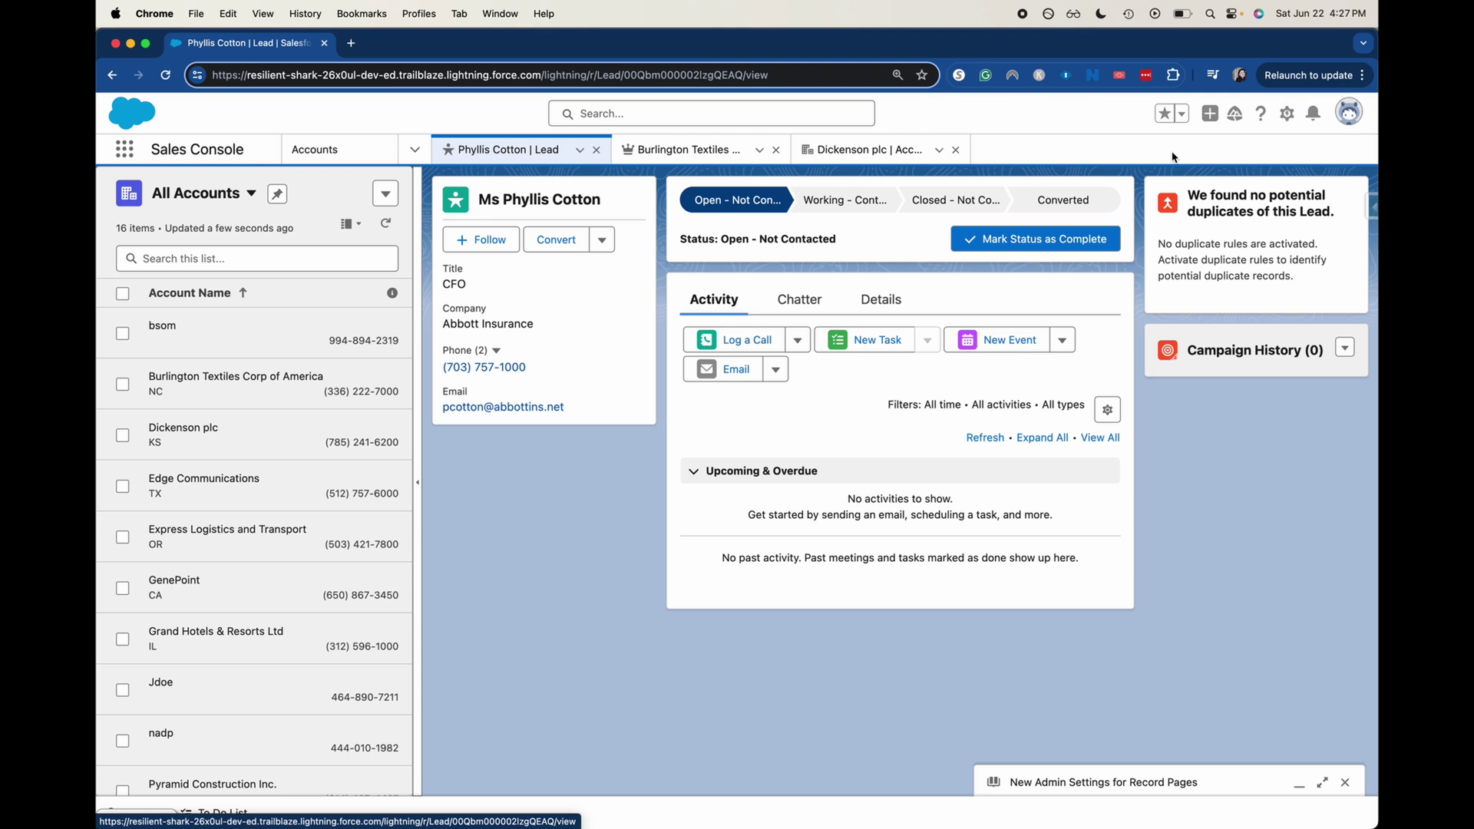
# - Open Setup from the gear menu and reach App Manager via a Quick Find search for 'app man'
pyautogui.click(1287, 116)
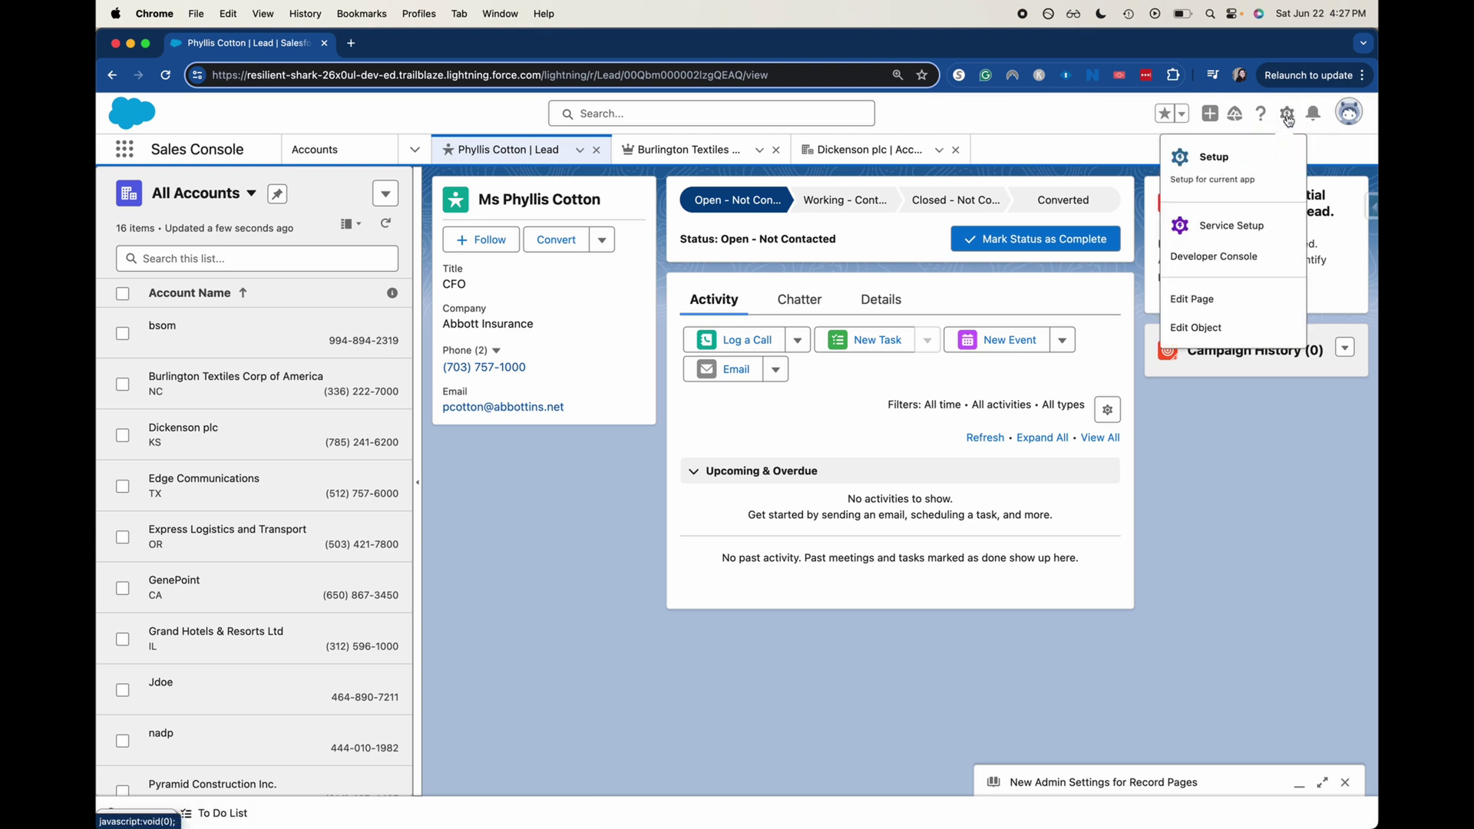
pyautogui.click(1272, 156)
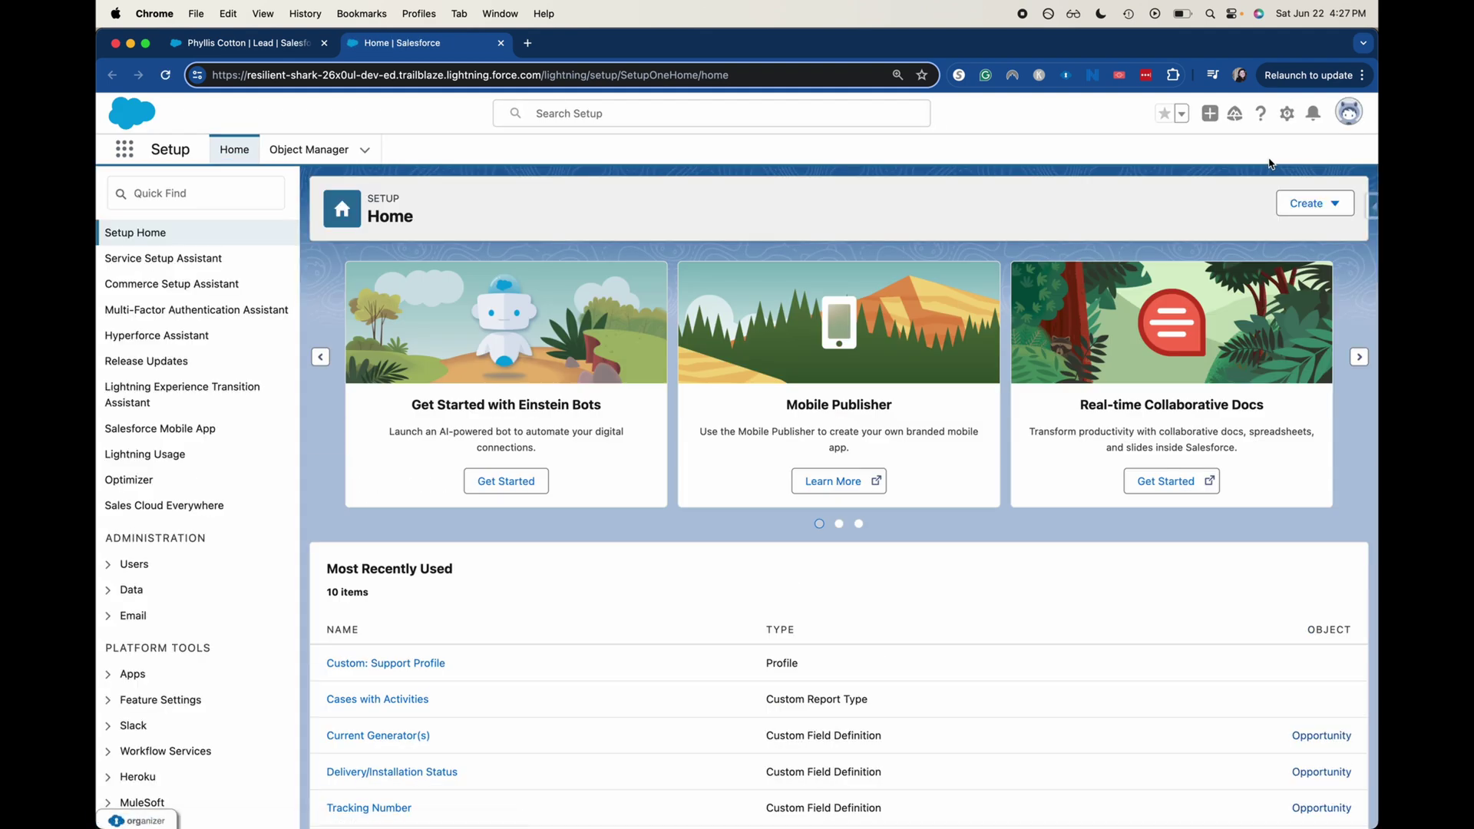
pyautogui.click(269, 203)
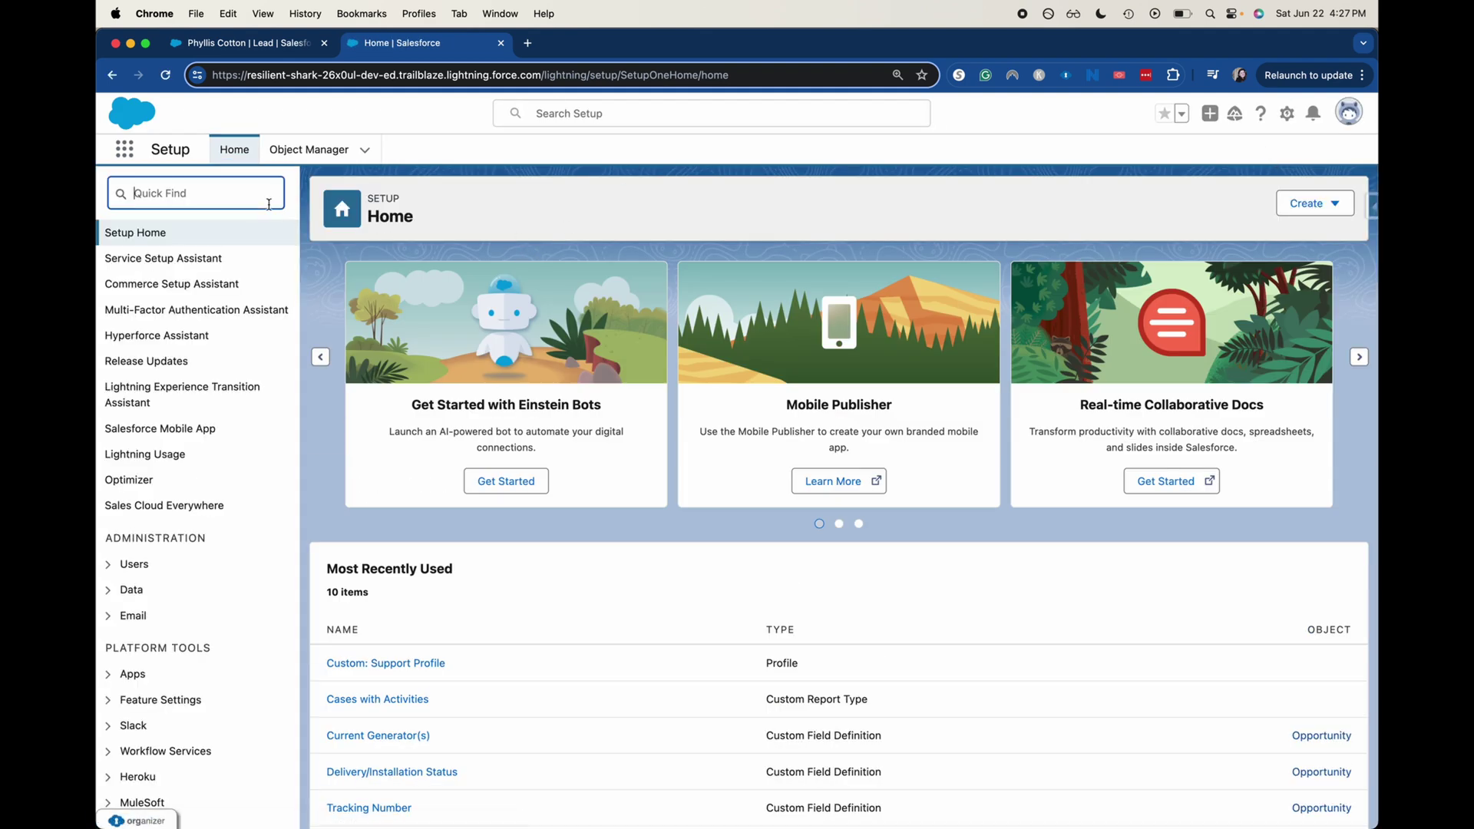
pyautogui.write('app man')
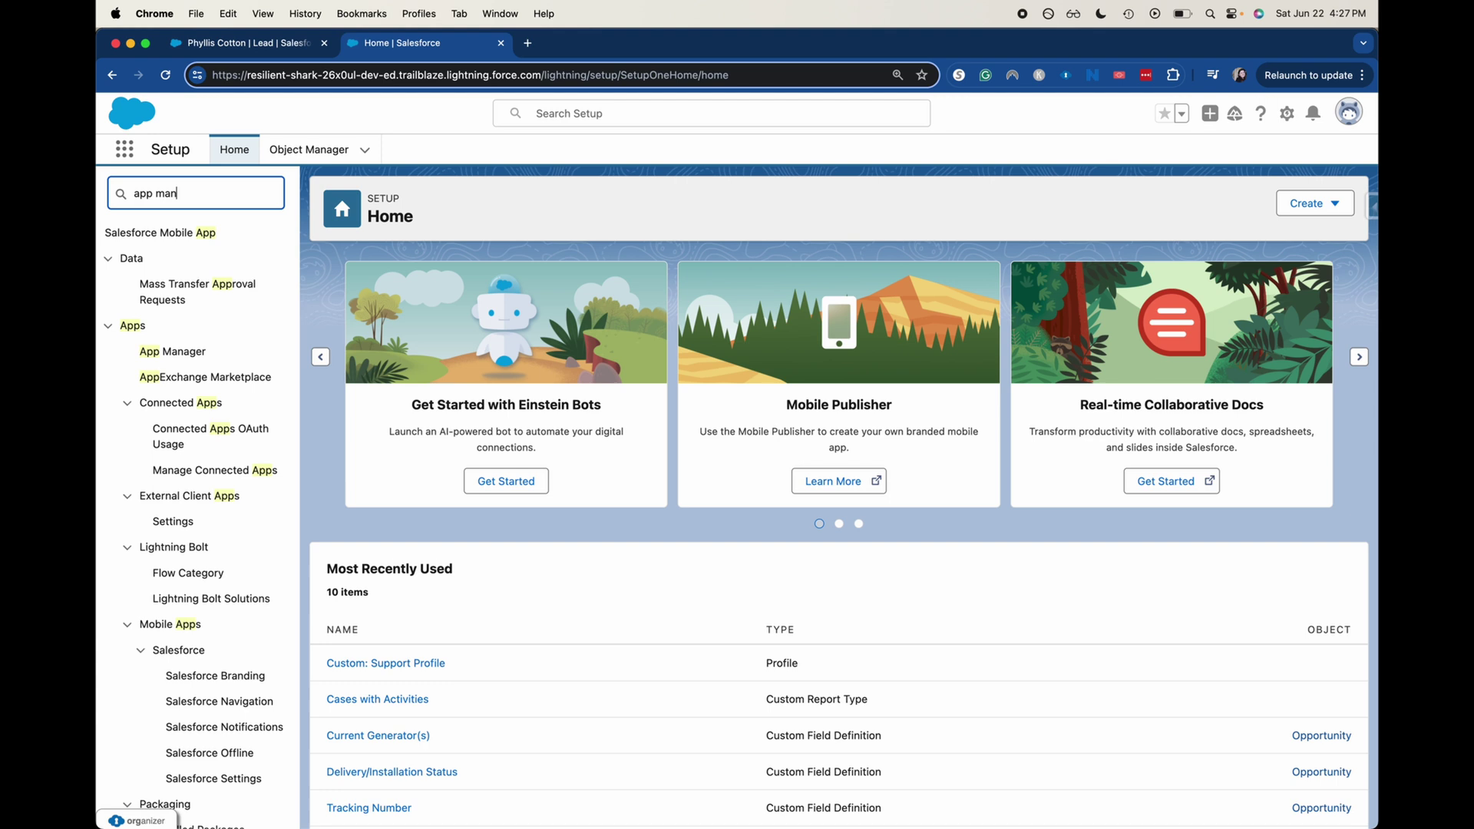
pyautogui.click(213, 265)
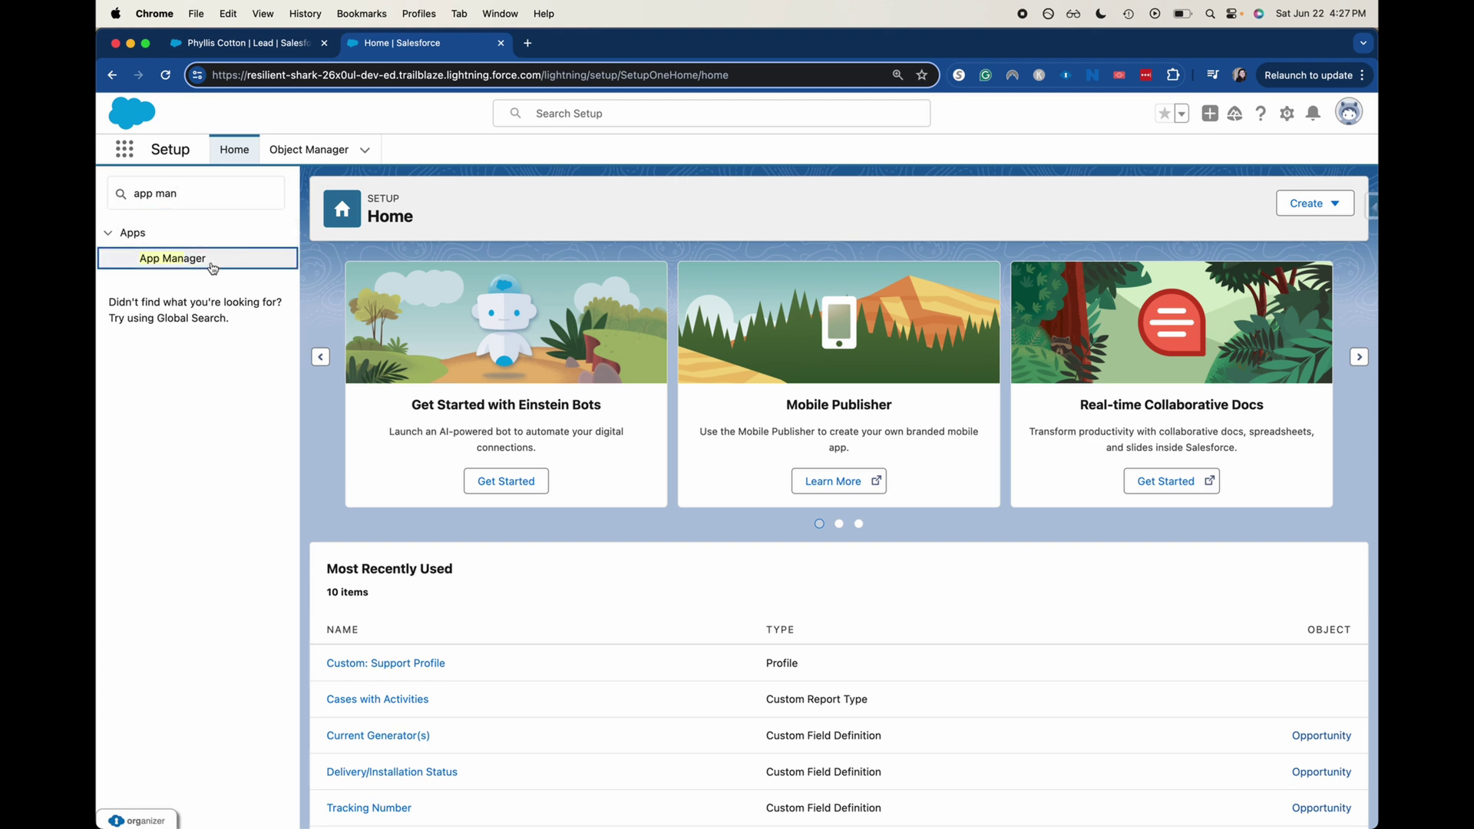
pyautogui.click(199, 259)
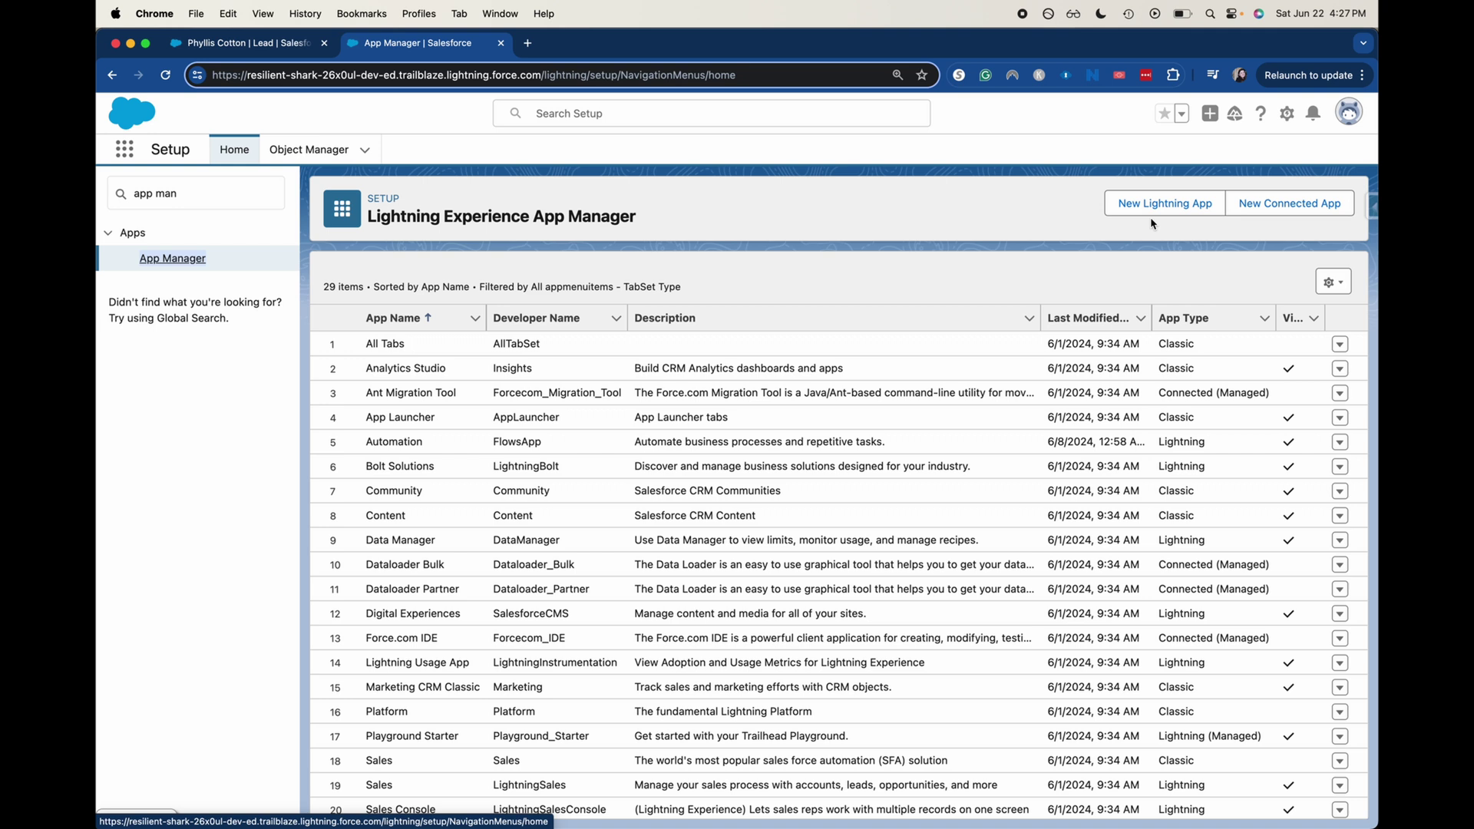
# - Start a new Lightning app, enter its Console App name, auto-fill the developer name, and continue
pyautogui.click(1194, 218)
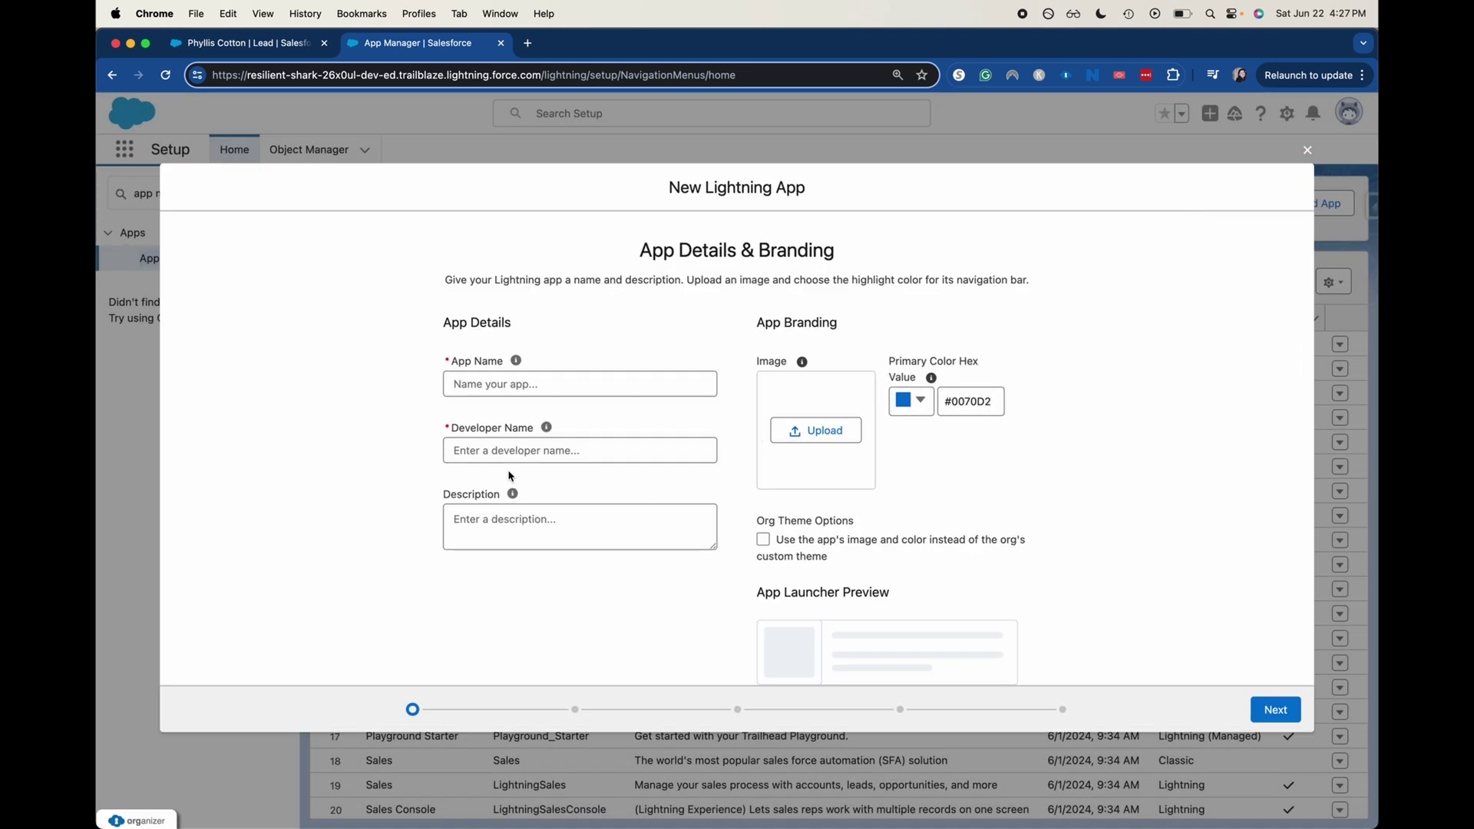
pyautogui.click(527, 382)
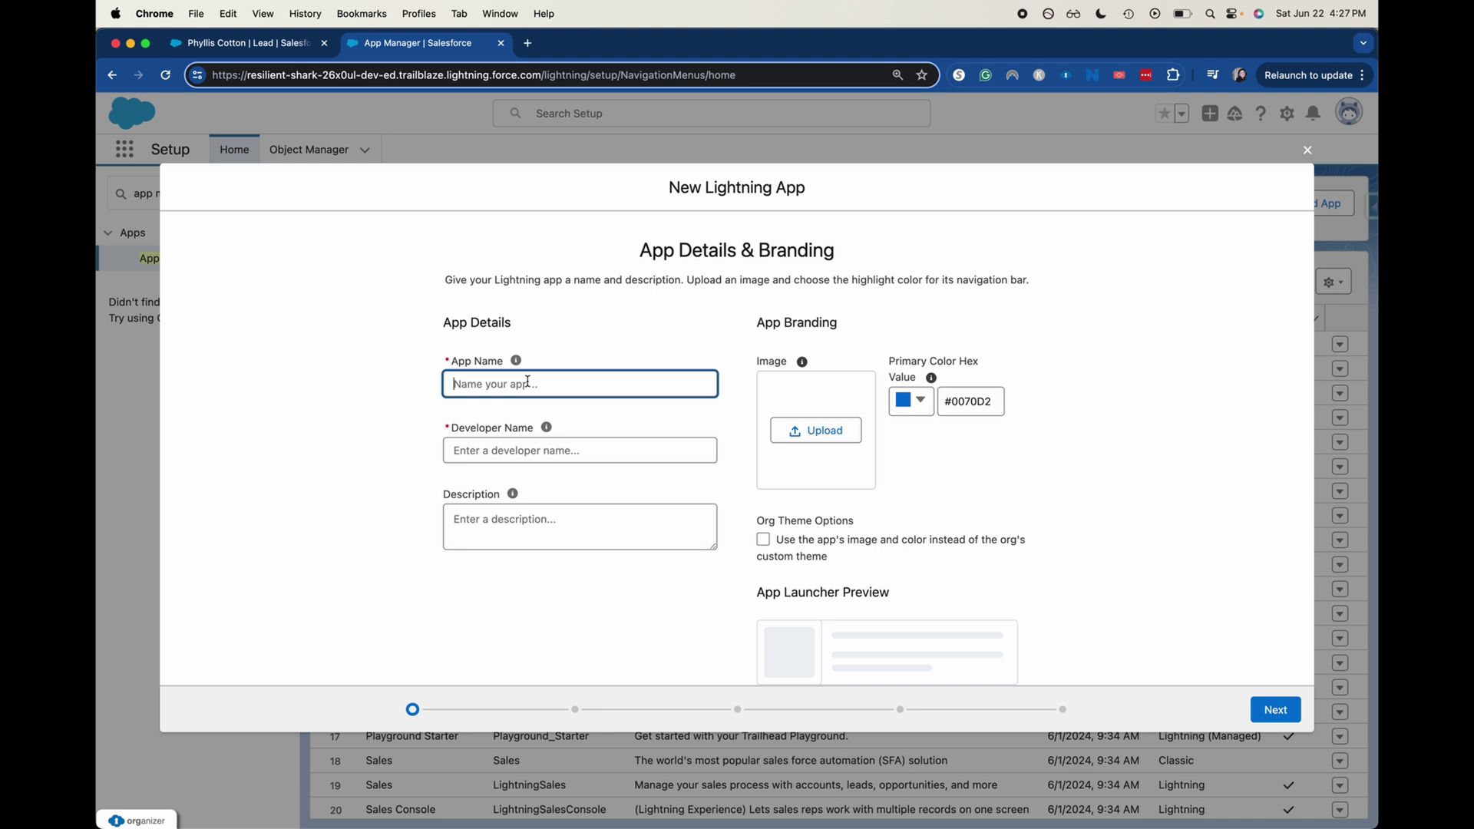
pyautogui.write('Salesfor')
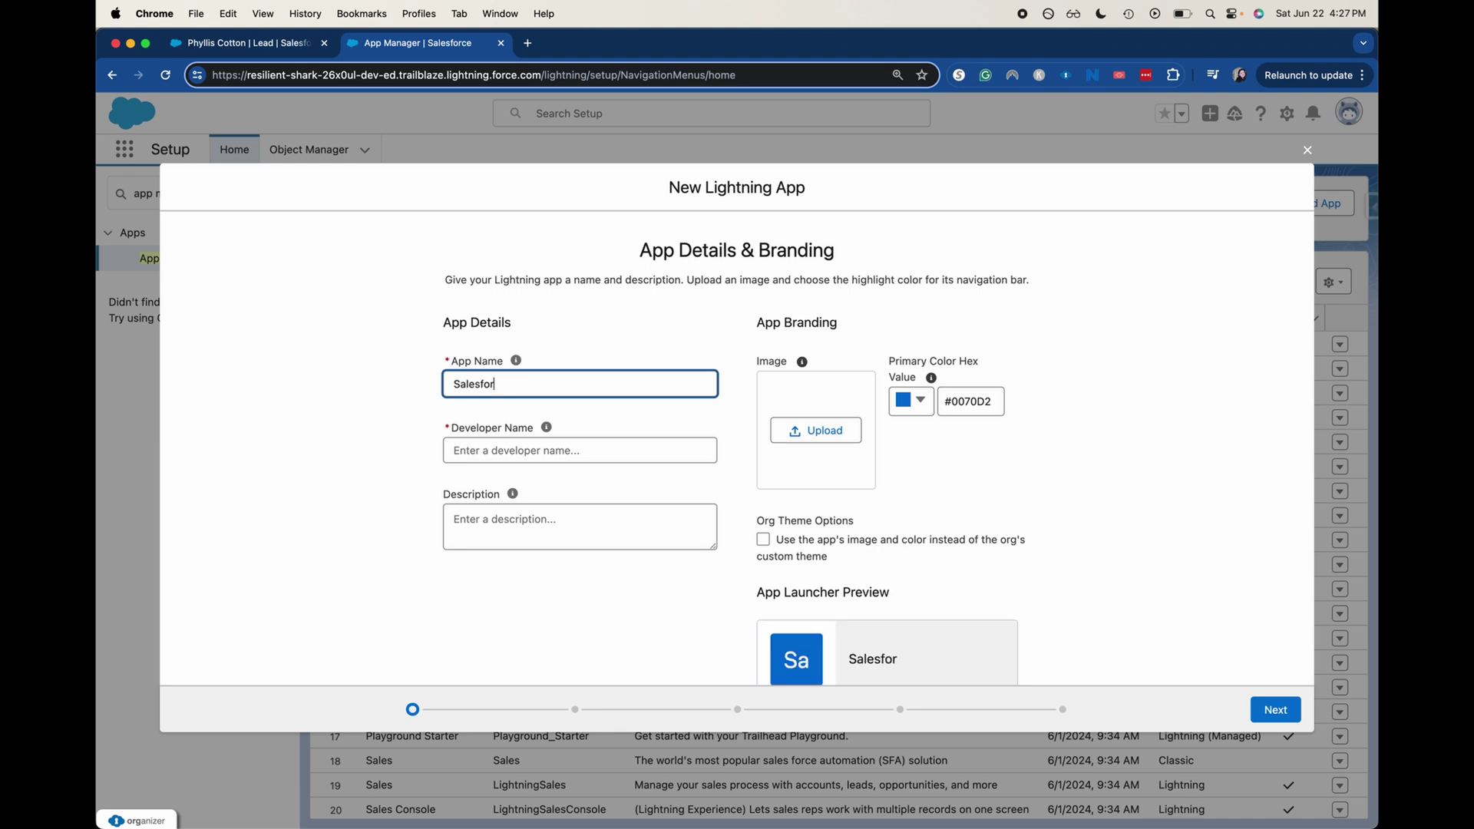
pyautogui.write('ce Emily Console APp')
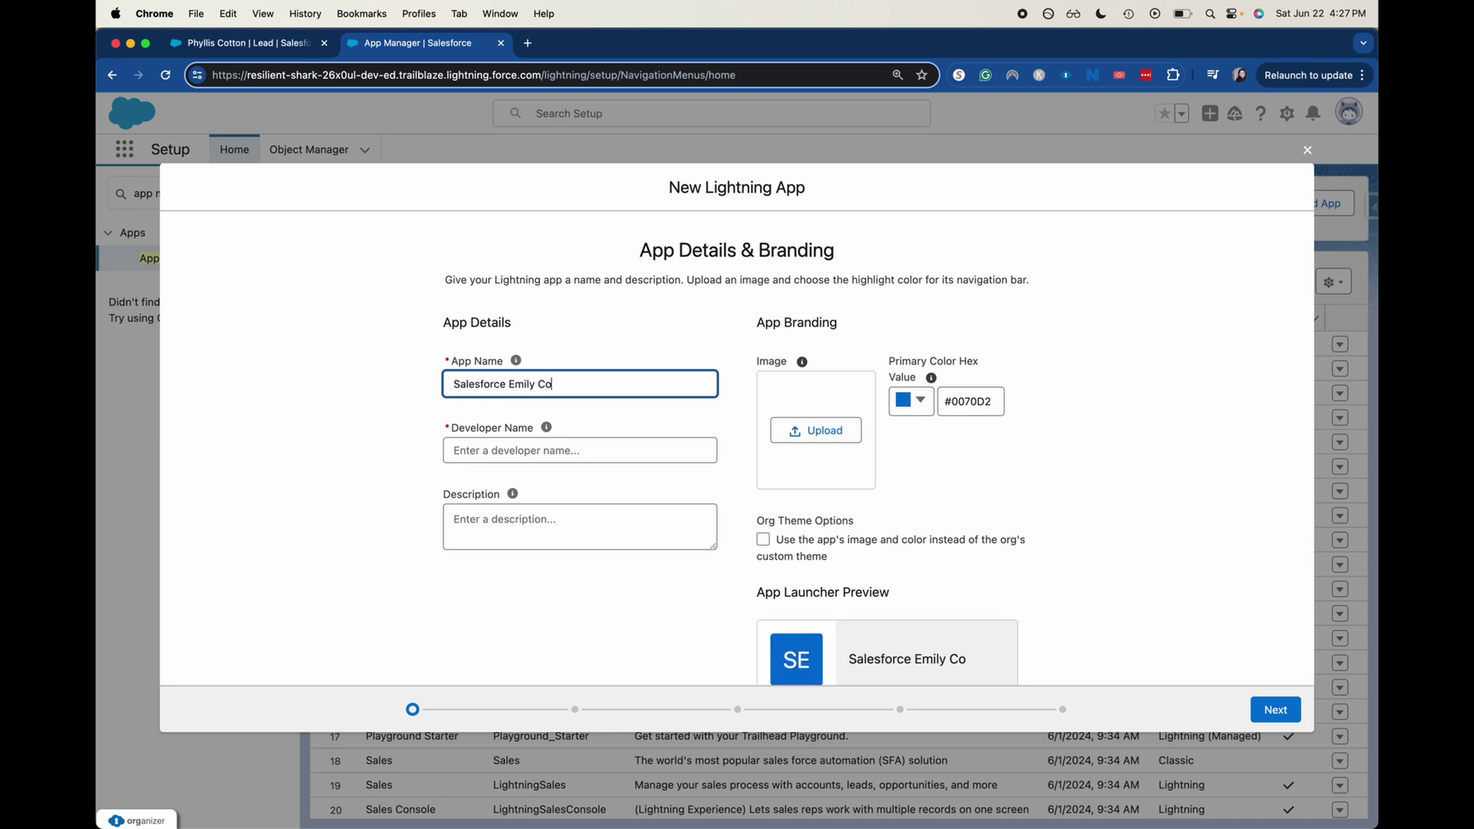
pyautogui.press('BackSpace')
pyautogui.press('BackSpace')
pyautogui.write('pp')
pyautogui.click(512, 450)
pyautogui.click(560, 522)
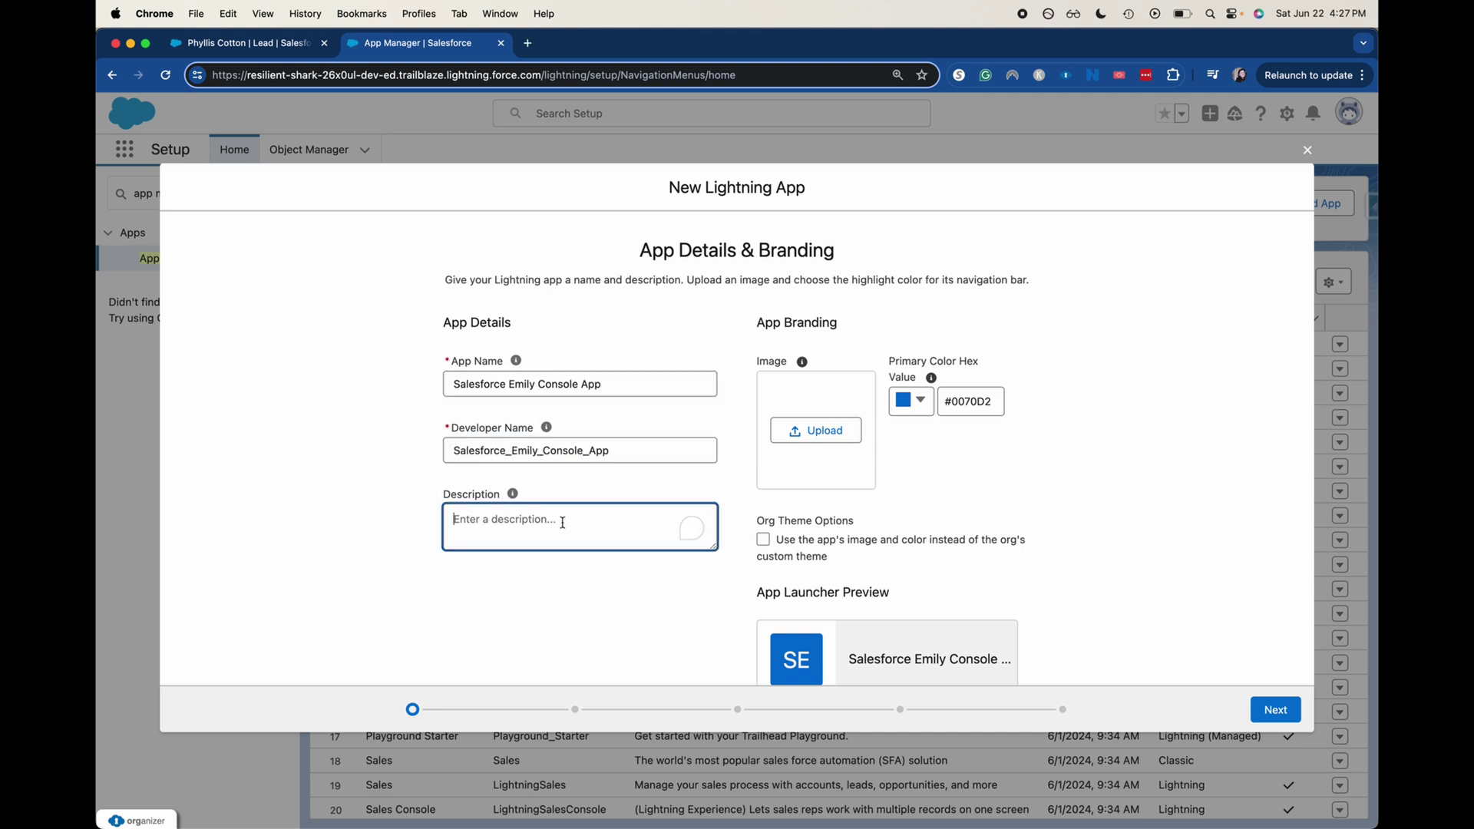
pyautogui.scroll(-1, 676, 568)
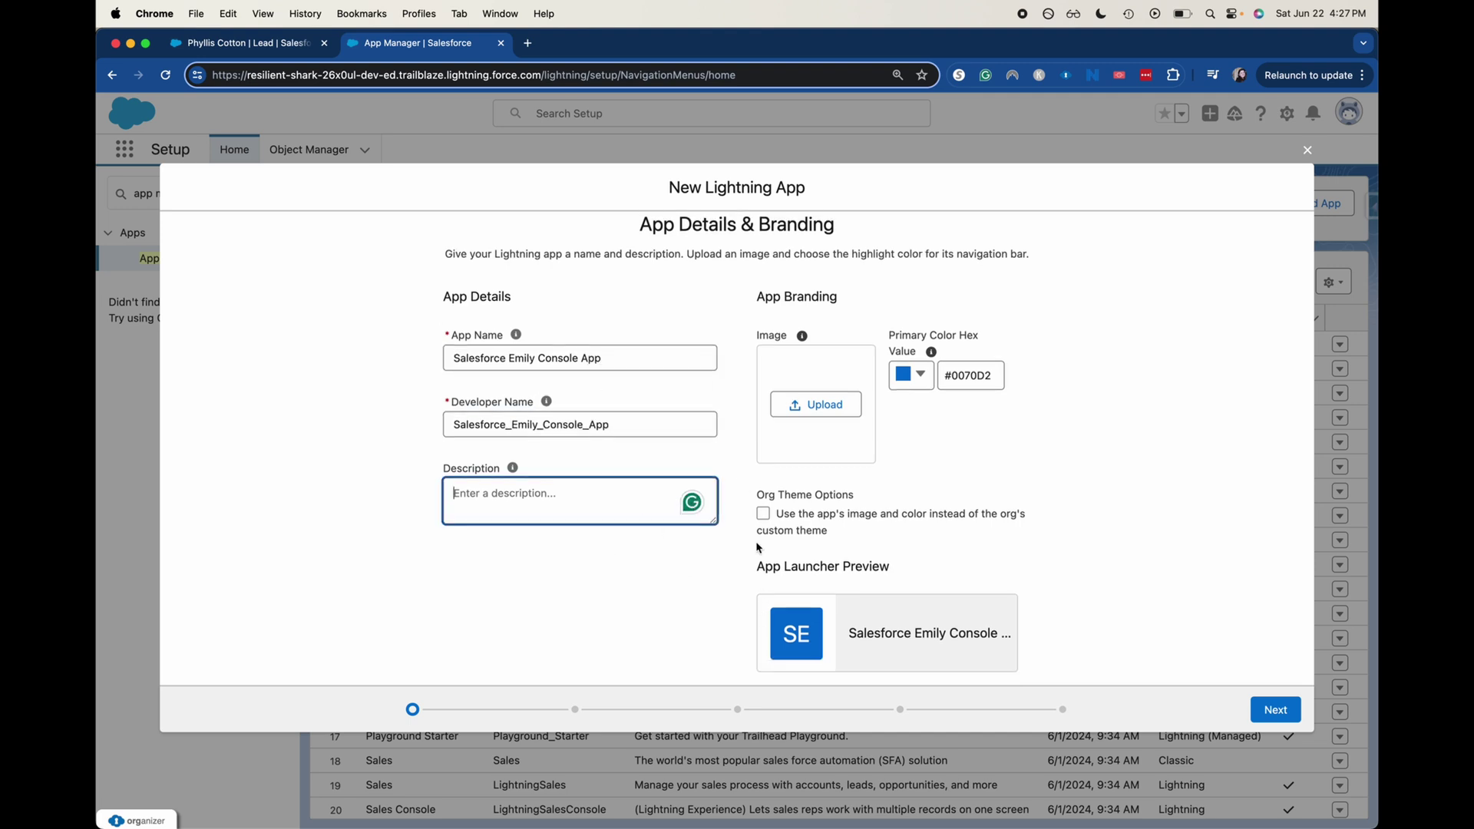
pyautogui.click(1276, 710)
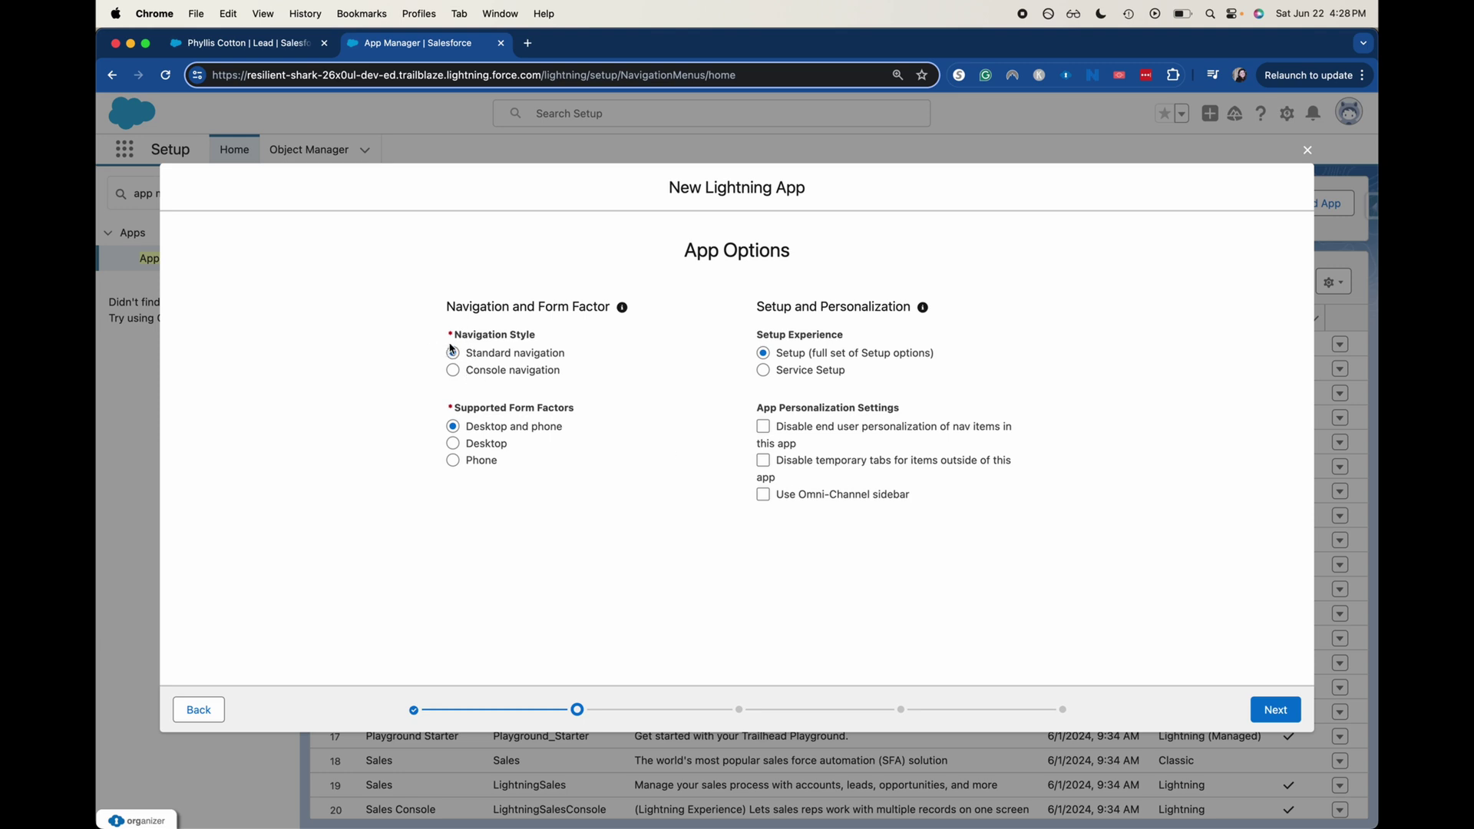
# - Choose the Console navigation style and proceed to the Utility Items step
pyautogui.click(453, 370)
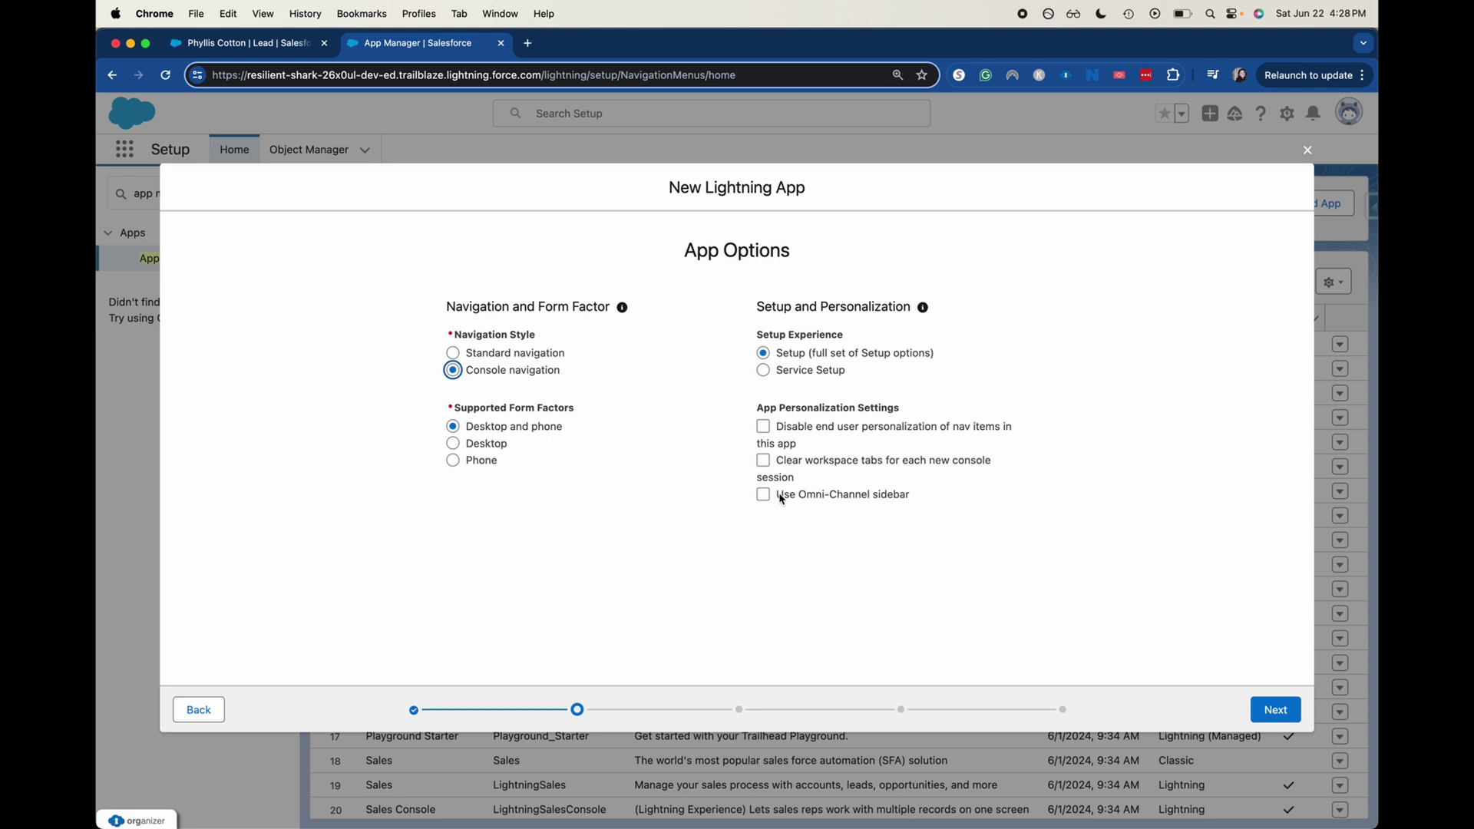
pyautogui.click(1272, 713)
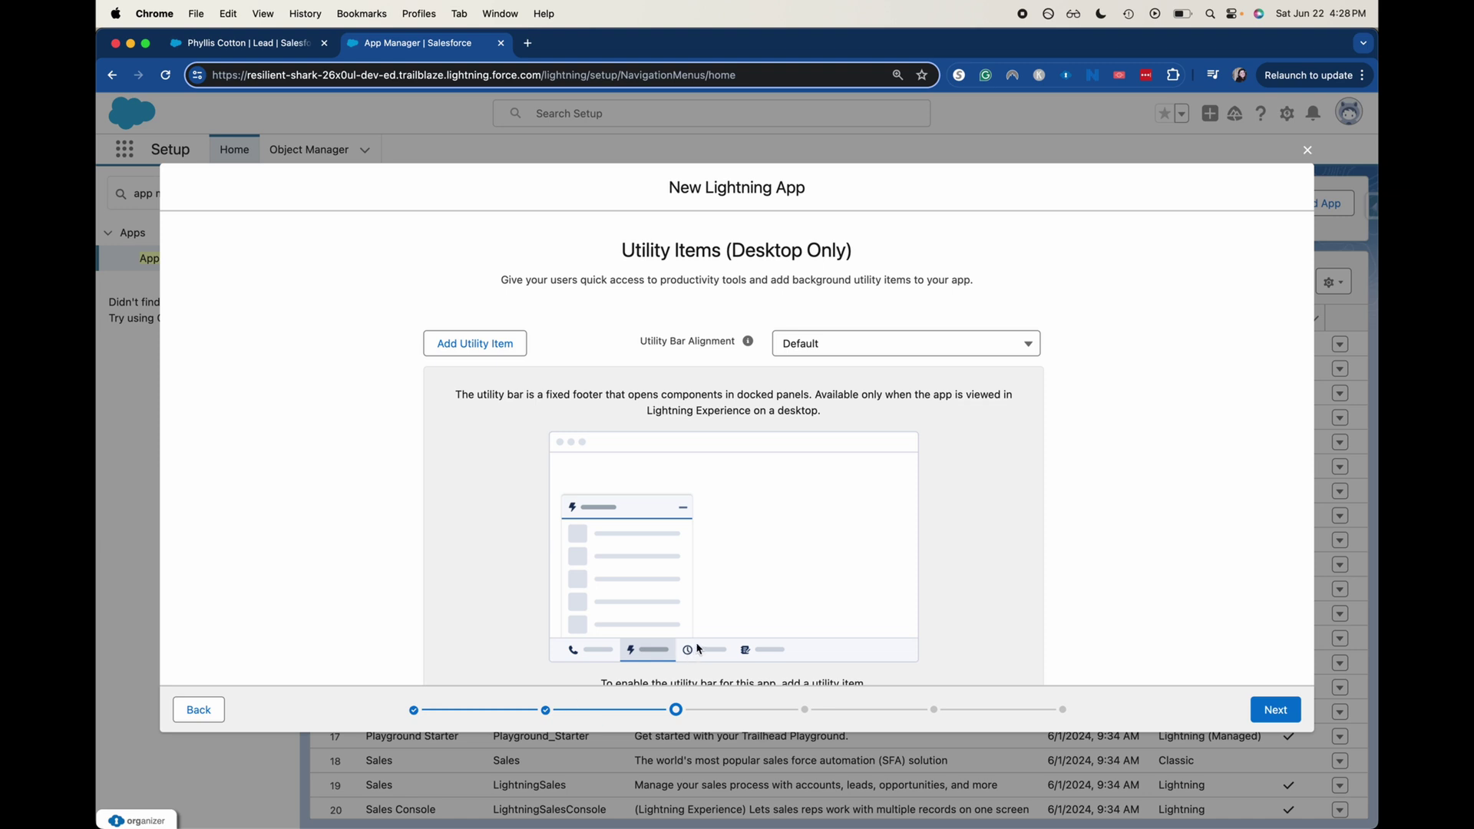
# - Add Macros and History from the Standard utility items list
pyautogui.click(491, 345)
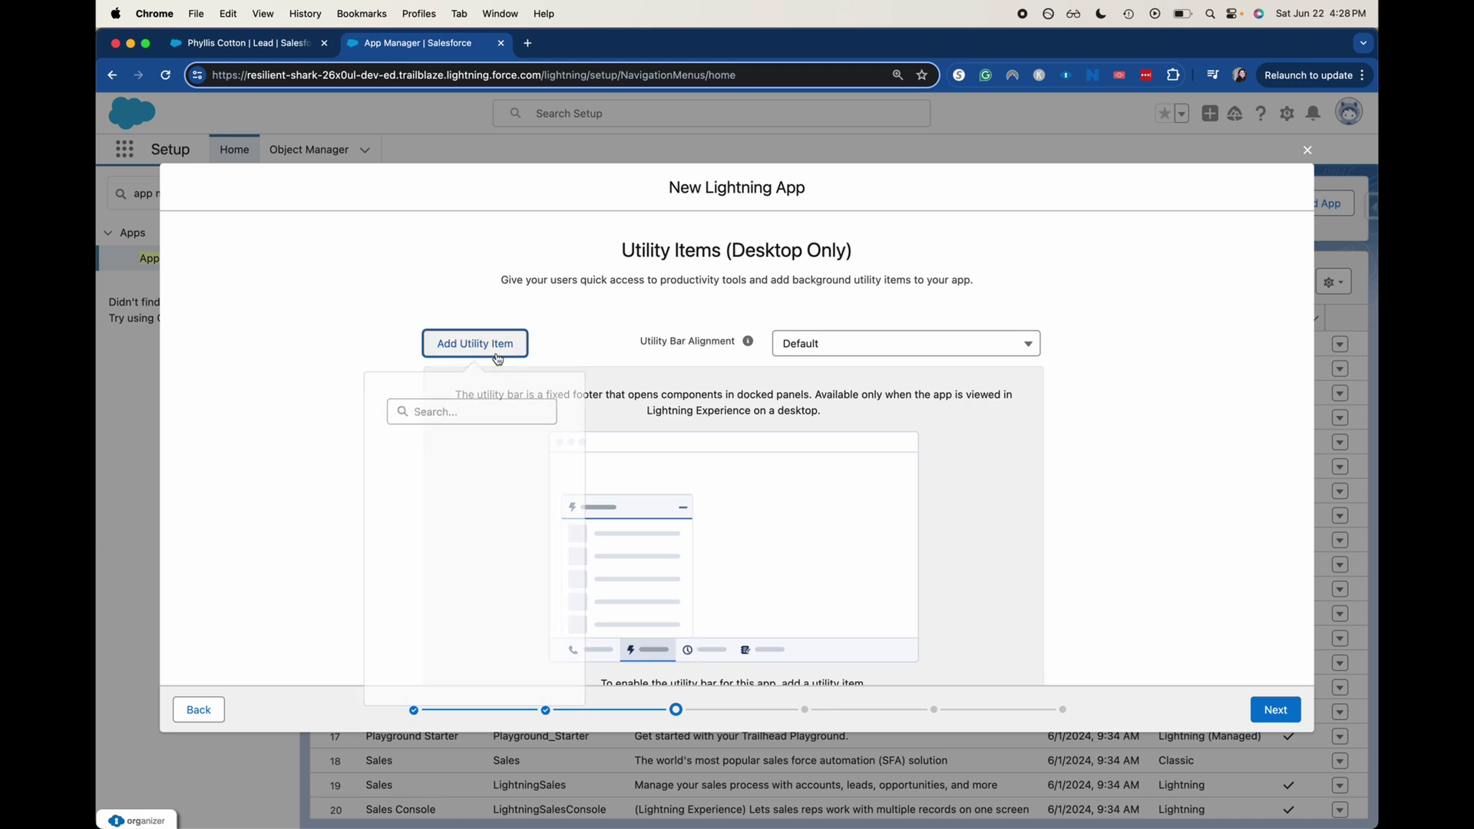
pyautogui.scroll(-2, 479, 483)
pyautogui.scroll(-5, 479, 483)
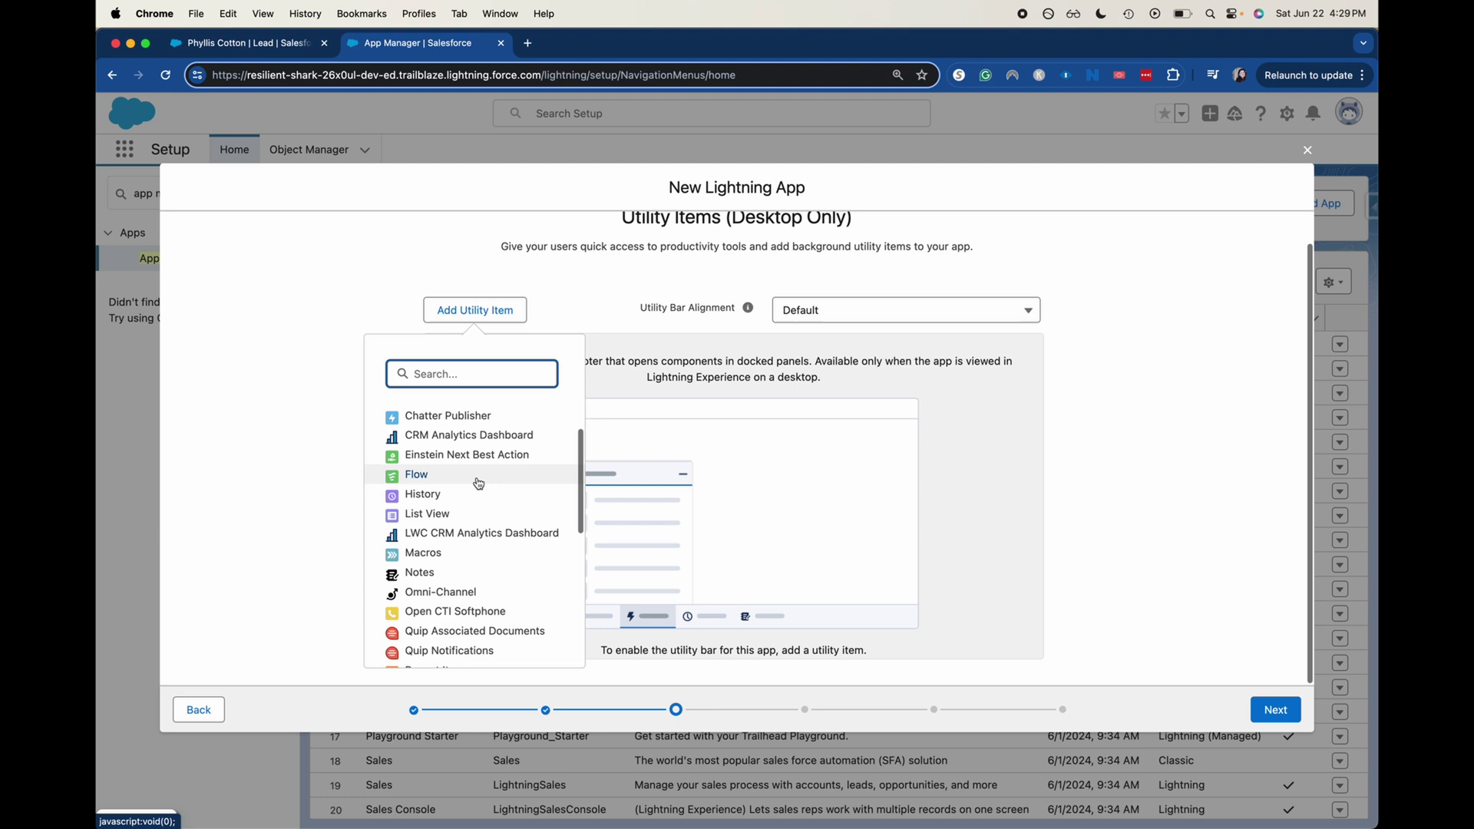
pyautogui.scroll(-3, 478, 484)
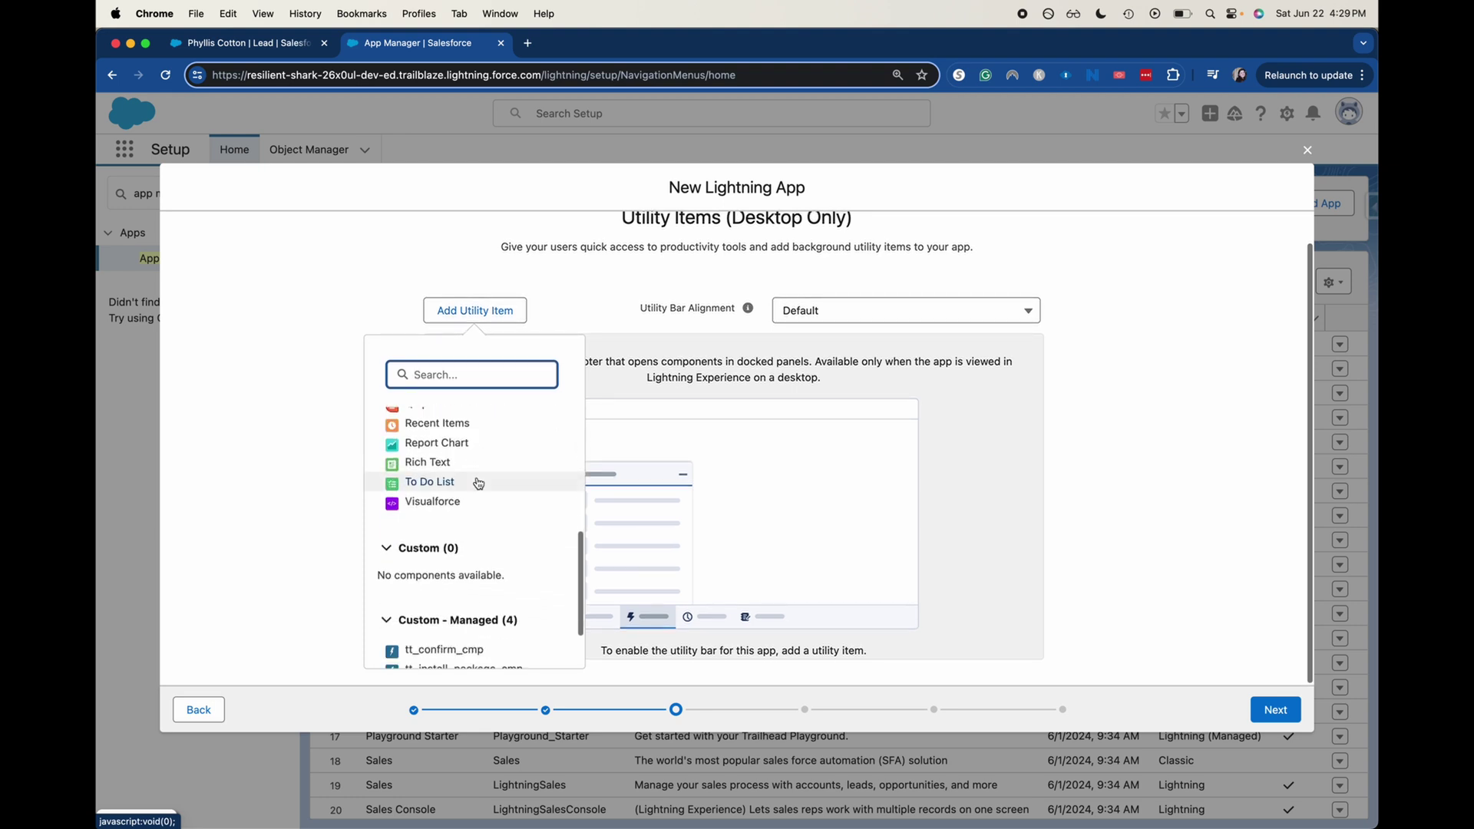
pyautogui.scroll(10, 476, 491)
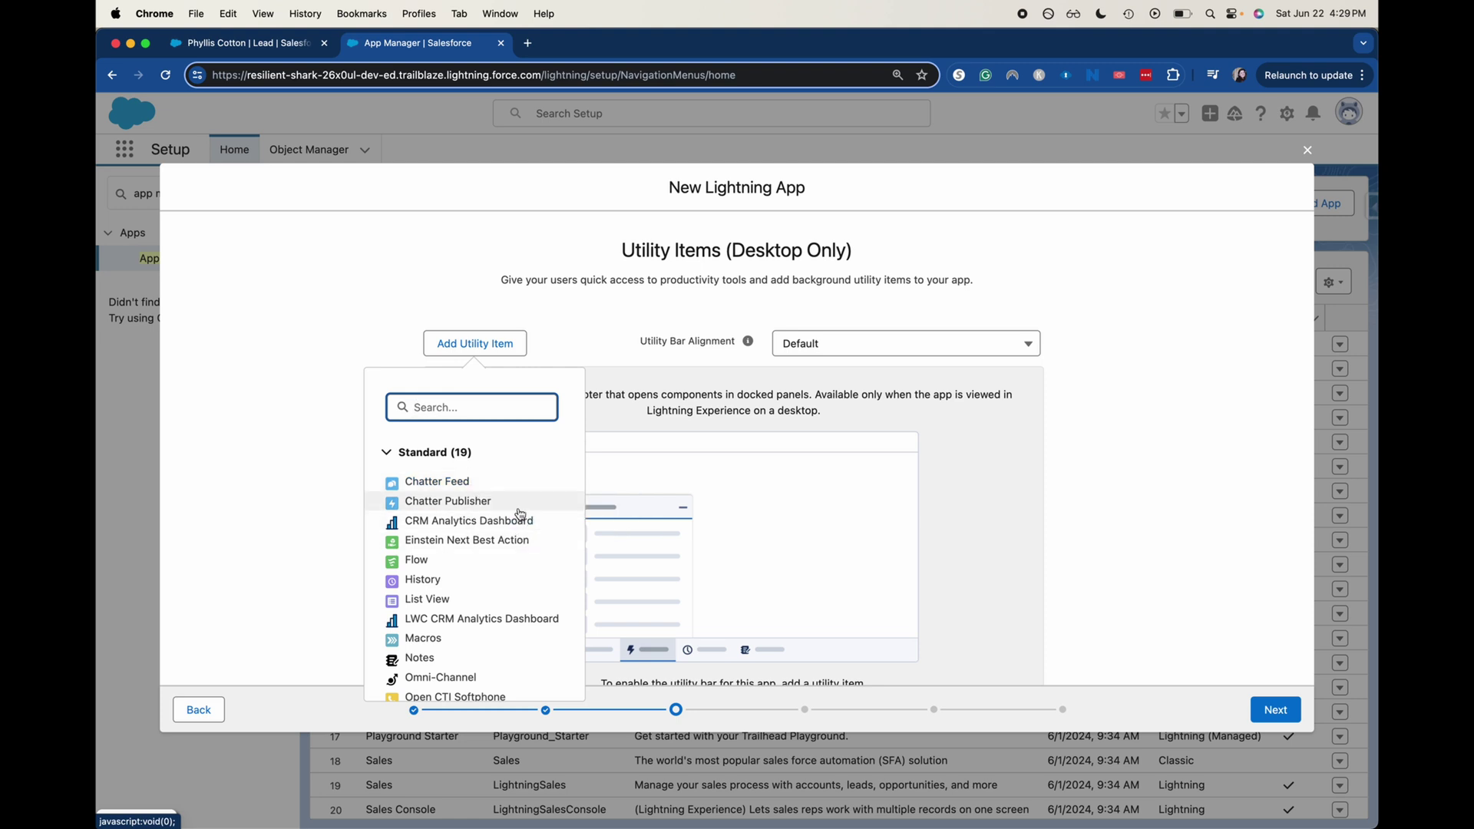
pyautogui.scroll(-3, 461, 529)
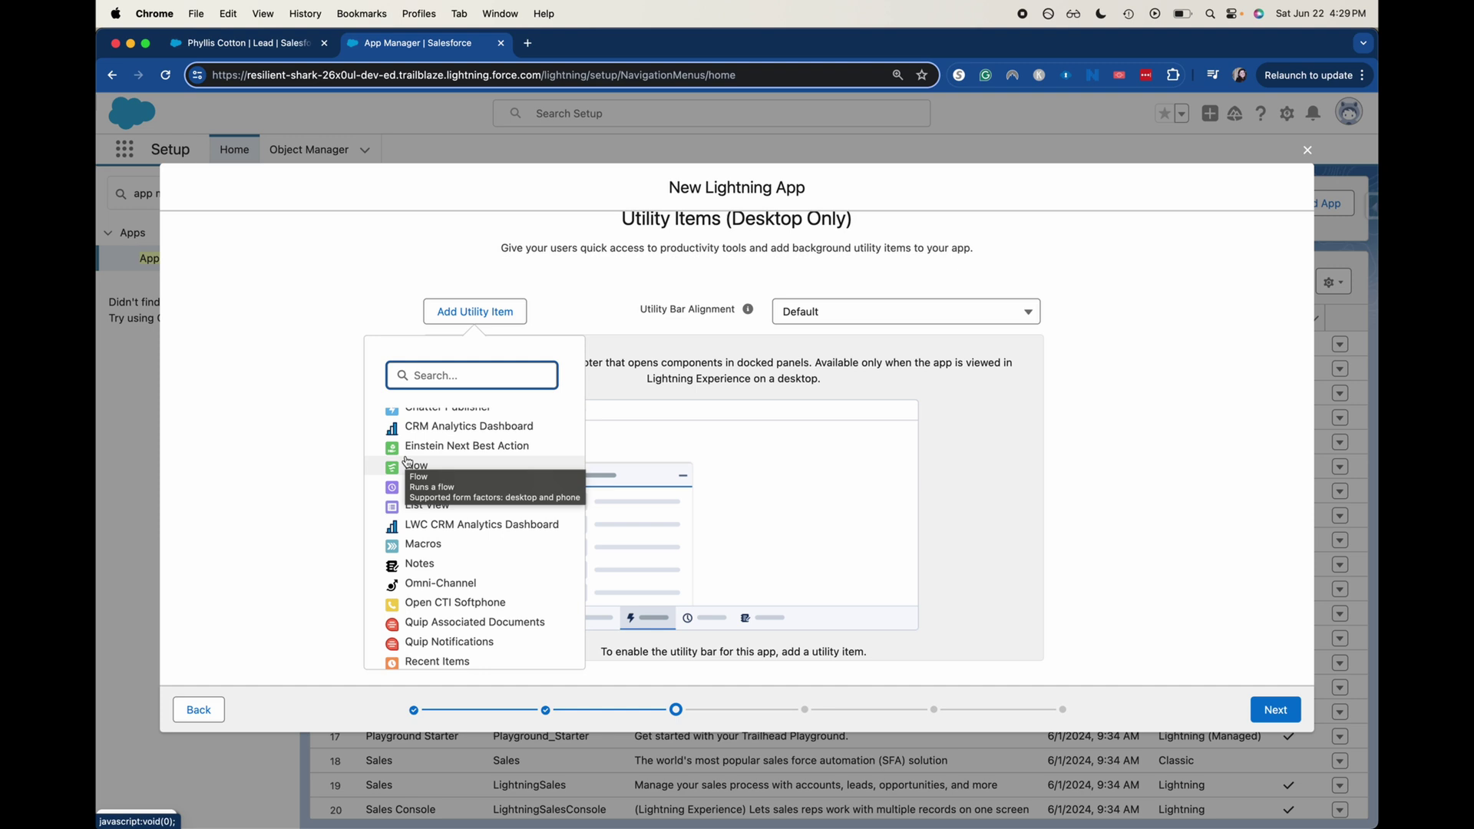
pyautogui.click(423, 544)
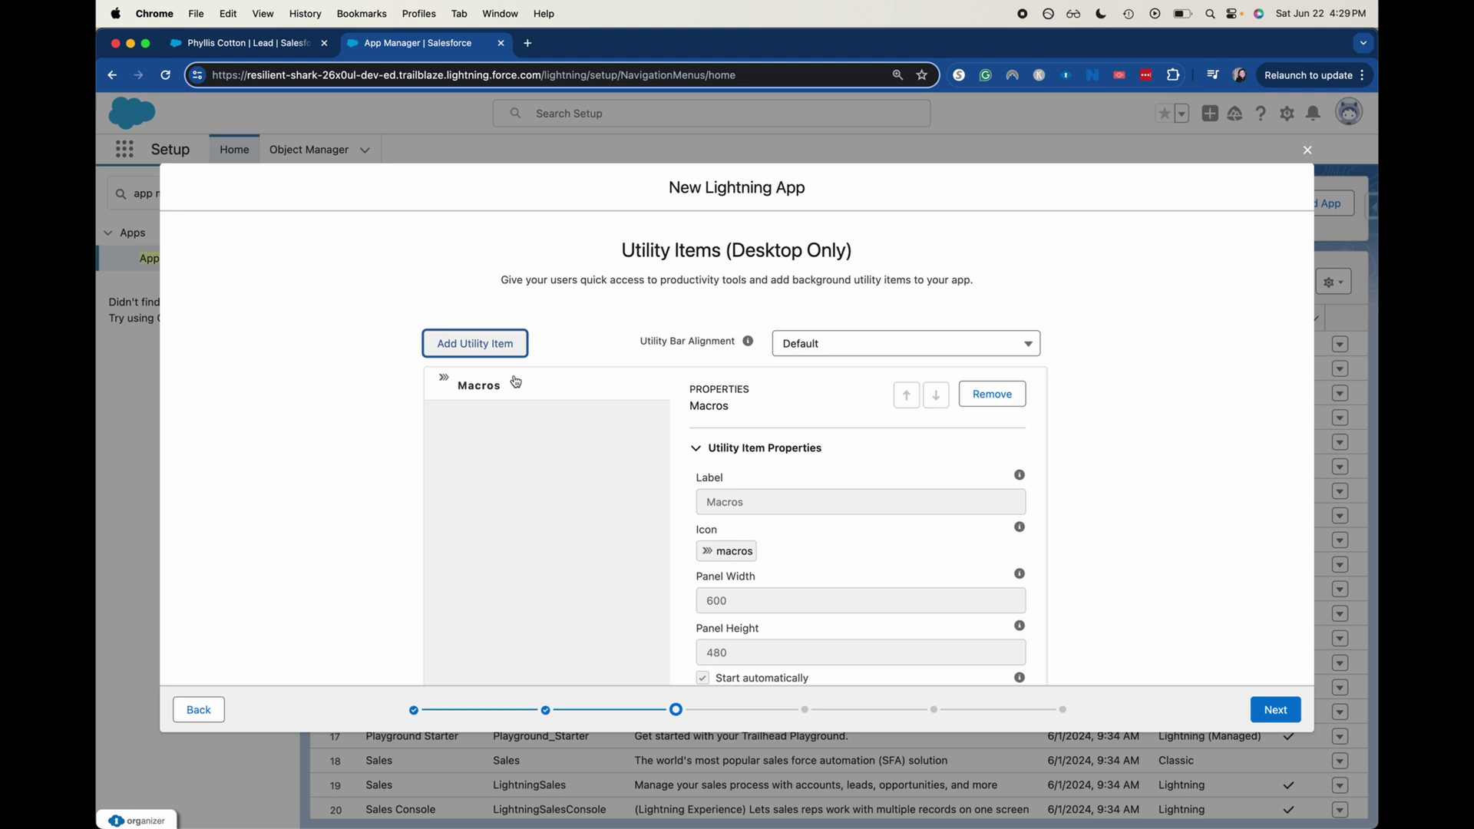
pyautogui.click(474, 346)
pyautogui.scroll(-3, 470, 483)
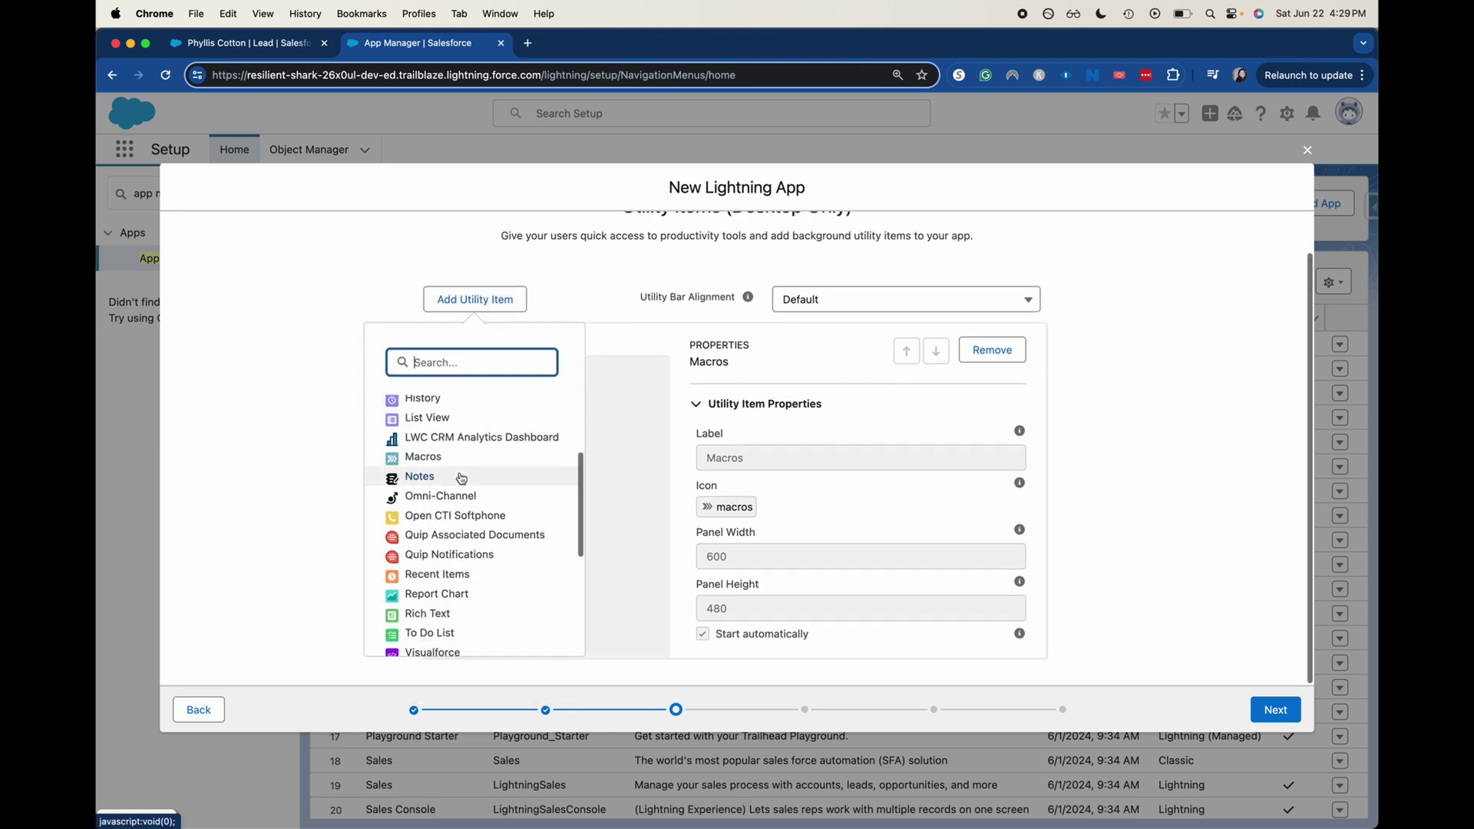
pyautogui.click(423, 398)
# - Add Open CTI Softphone and To Do List as utility items
pyautogui.click(474, 343)
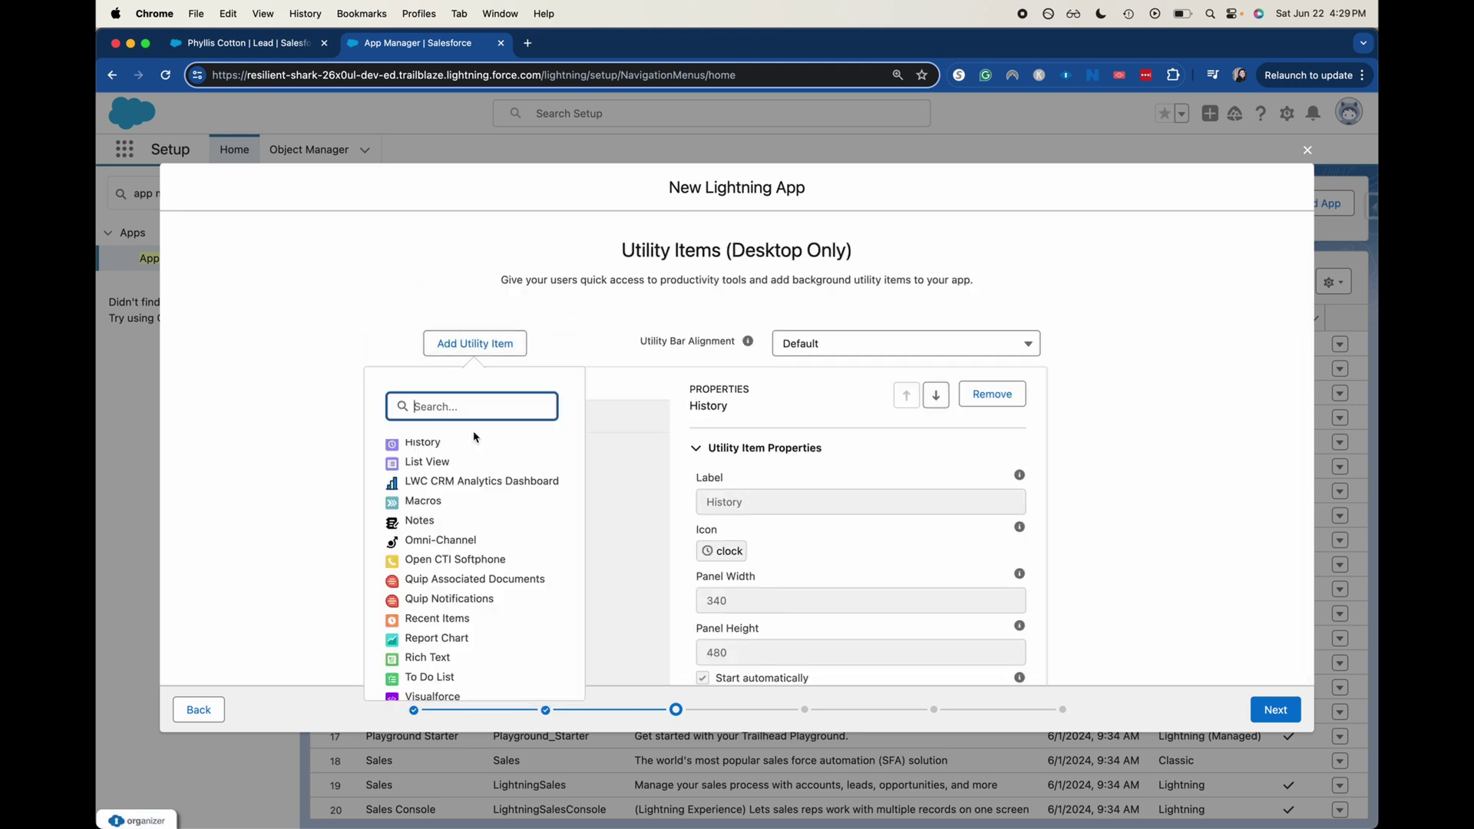
pyautogui.scroll(-1, 502, 560)
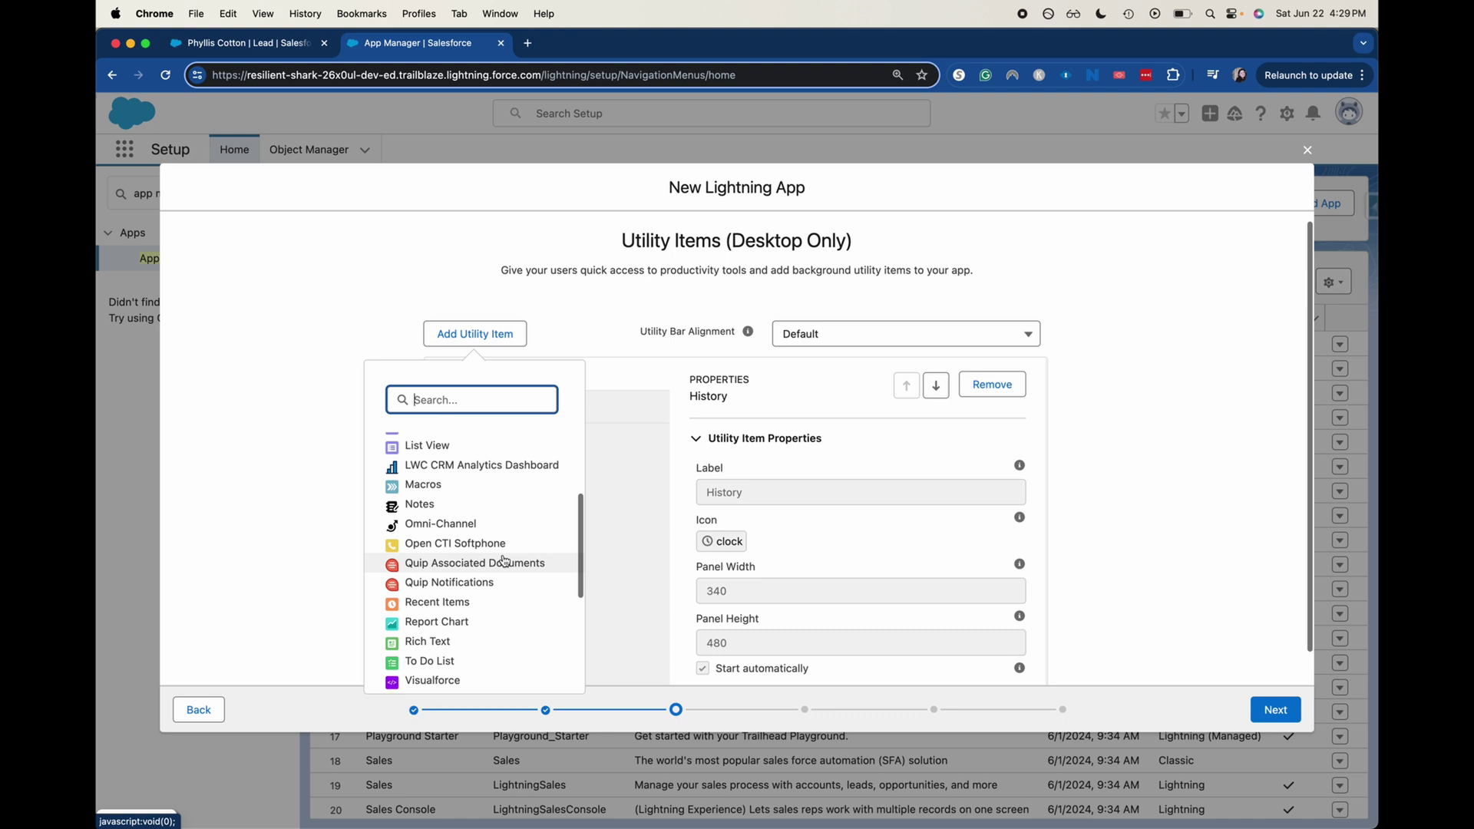
pyautogui.scroll(-2, 502, 560)
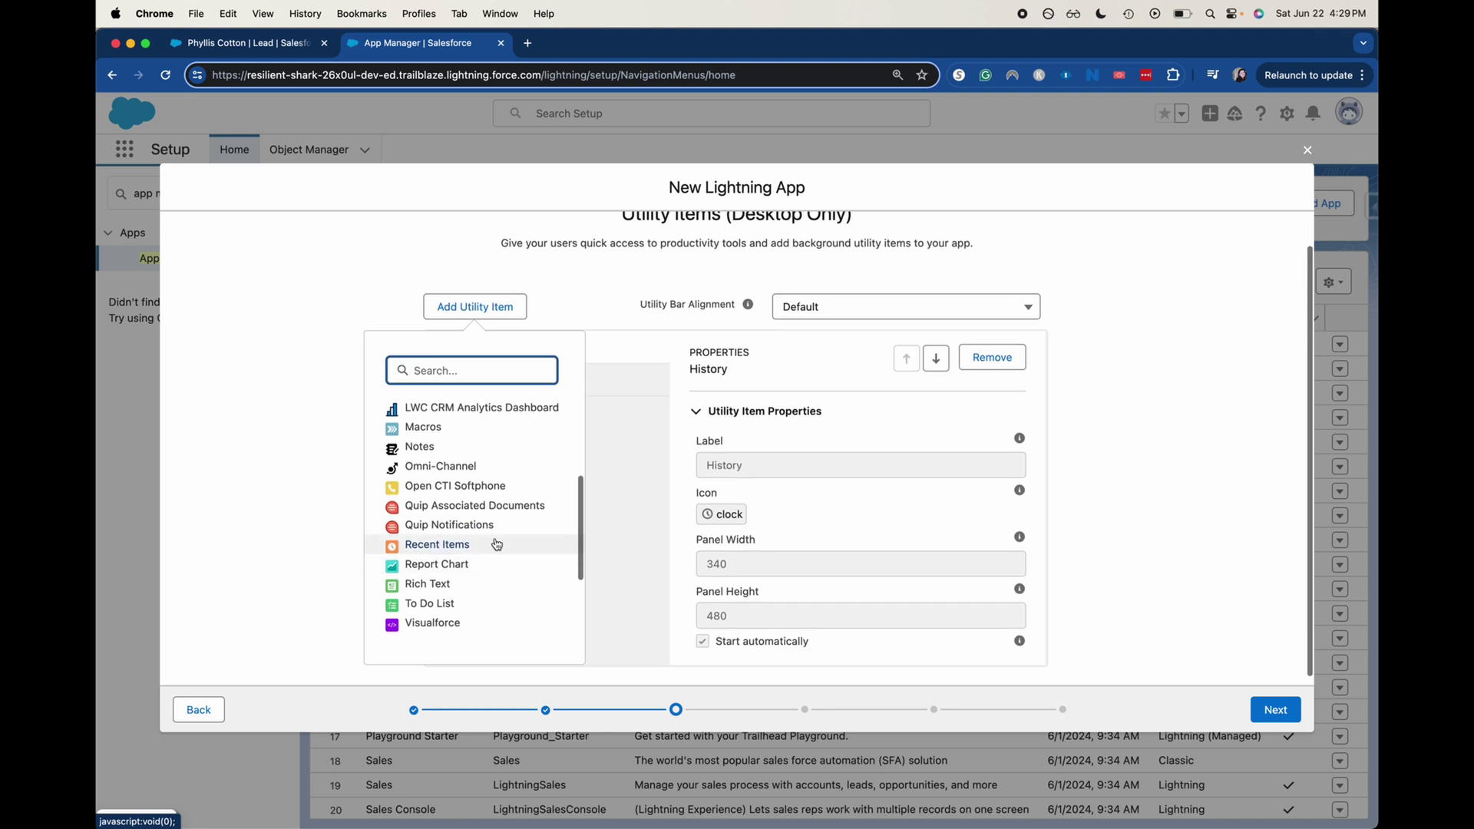
pyautogui.click(476, 487)
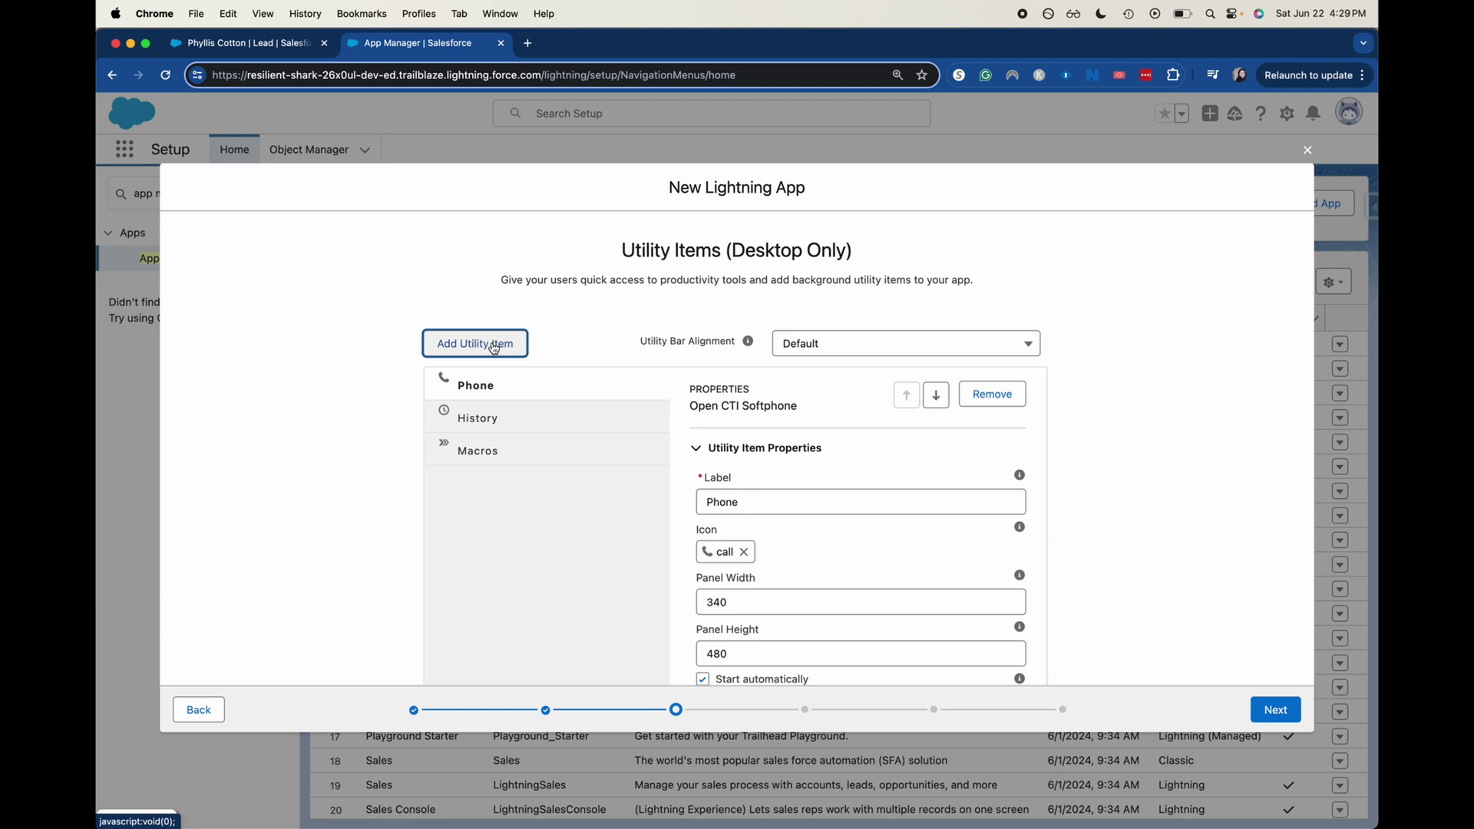
pyautogui.click(491, 352)
pyautogui.scroll(-2, 428, 469)
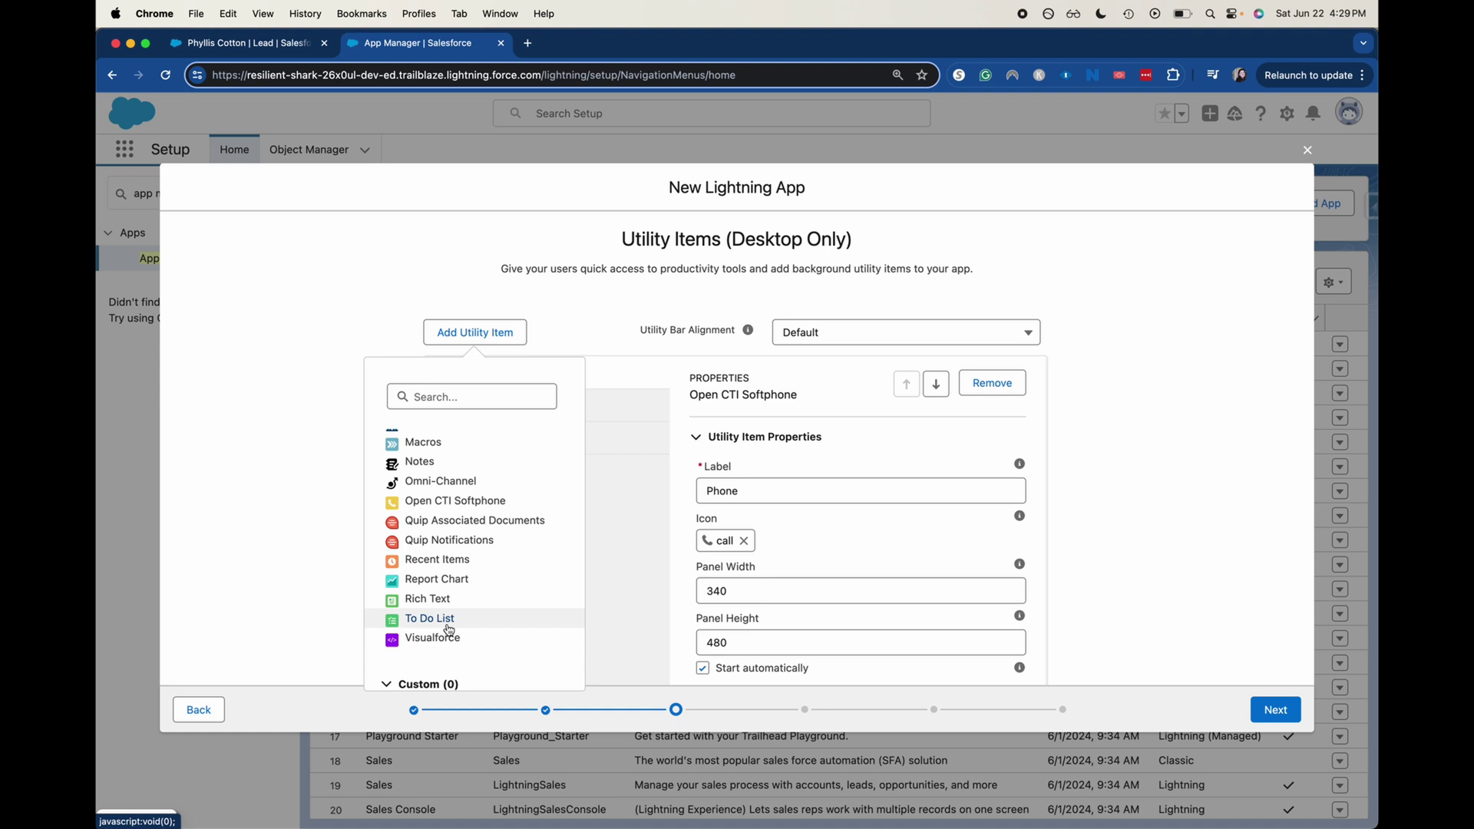
pyautogui.click(449, 625)
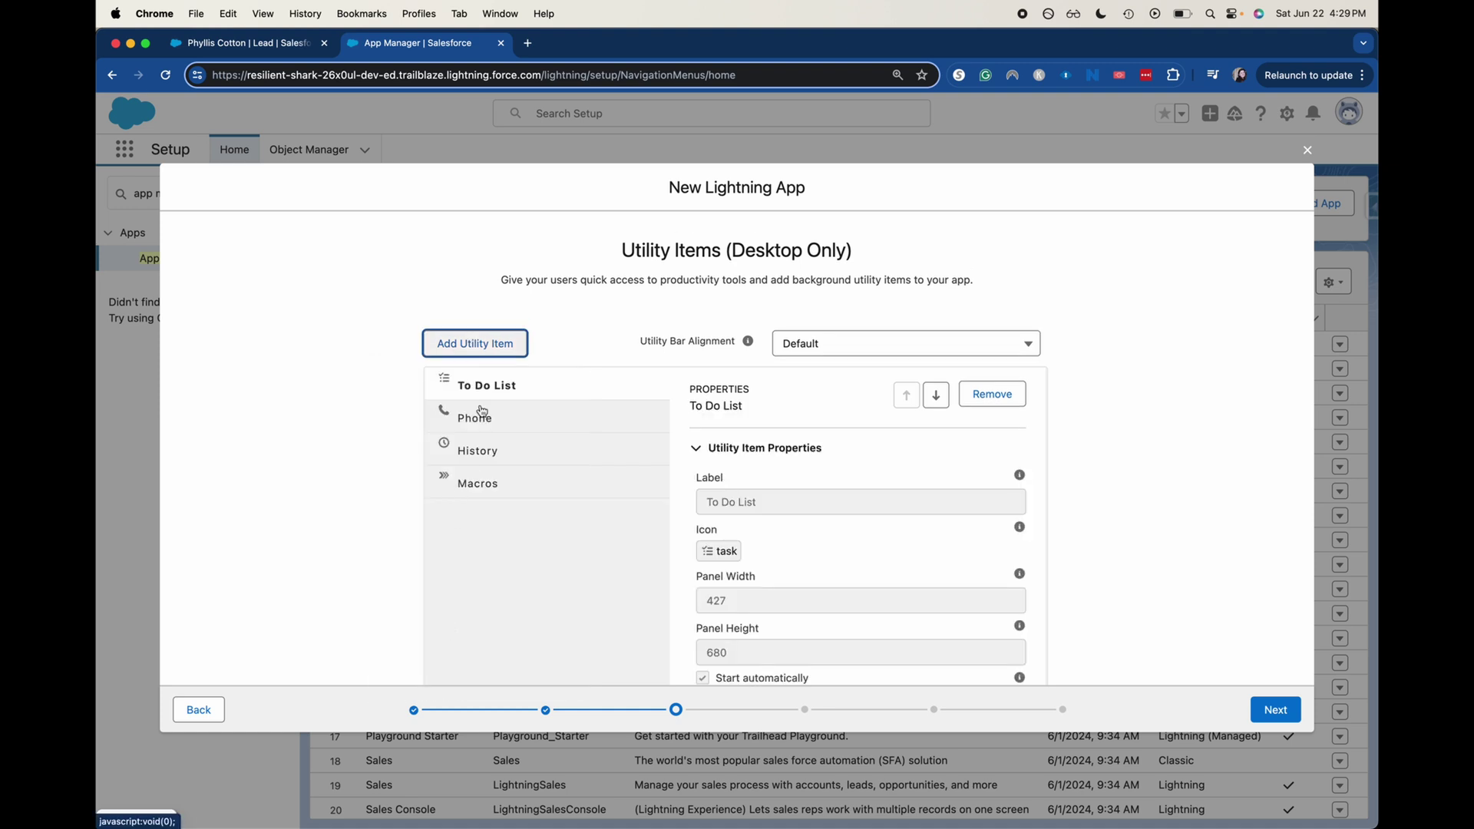
# - Switch Utility Bar Alignment to Mirrored, then back to Default
pyautogui.click(829, 345)
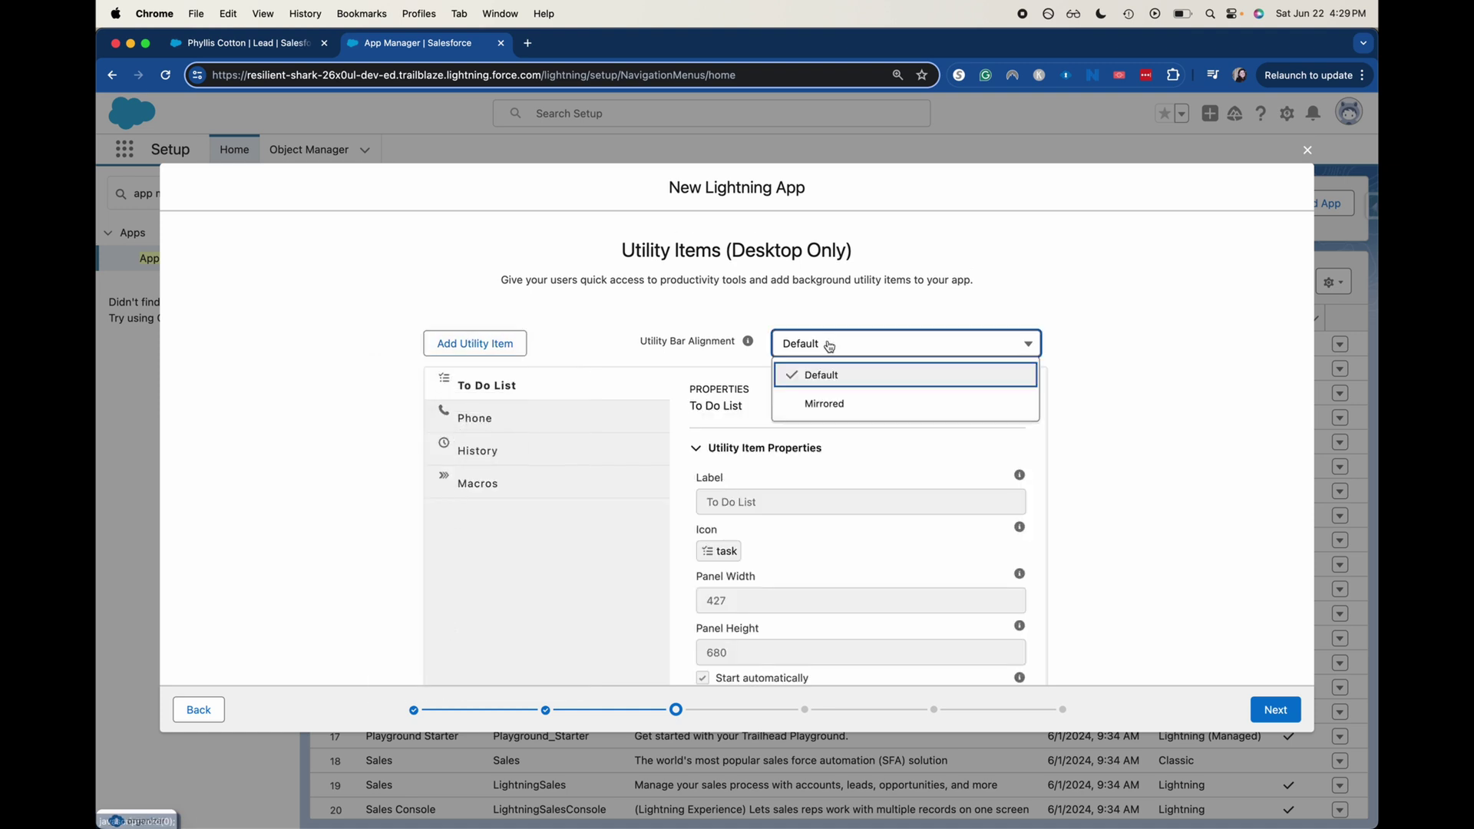
pyautogui.click(844, 413)
pyautogui.click(837, 358)
pyautogui.click(836, 375)
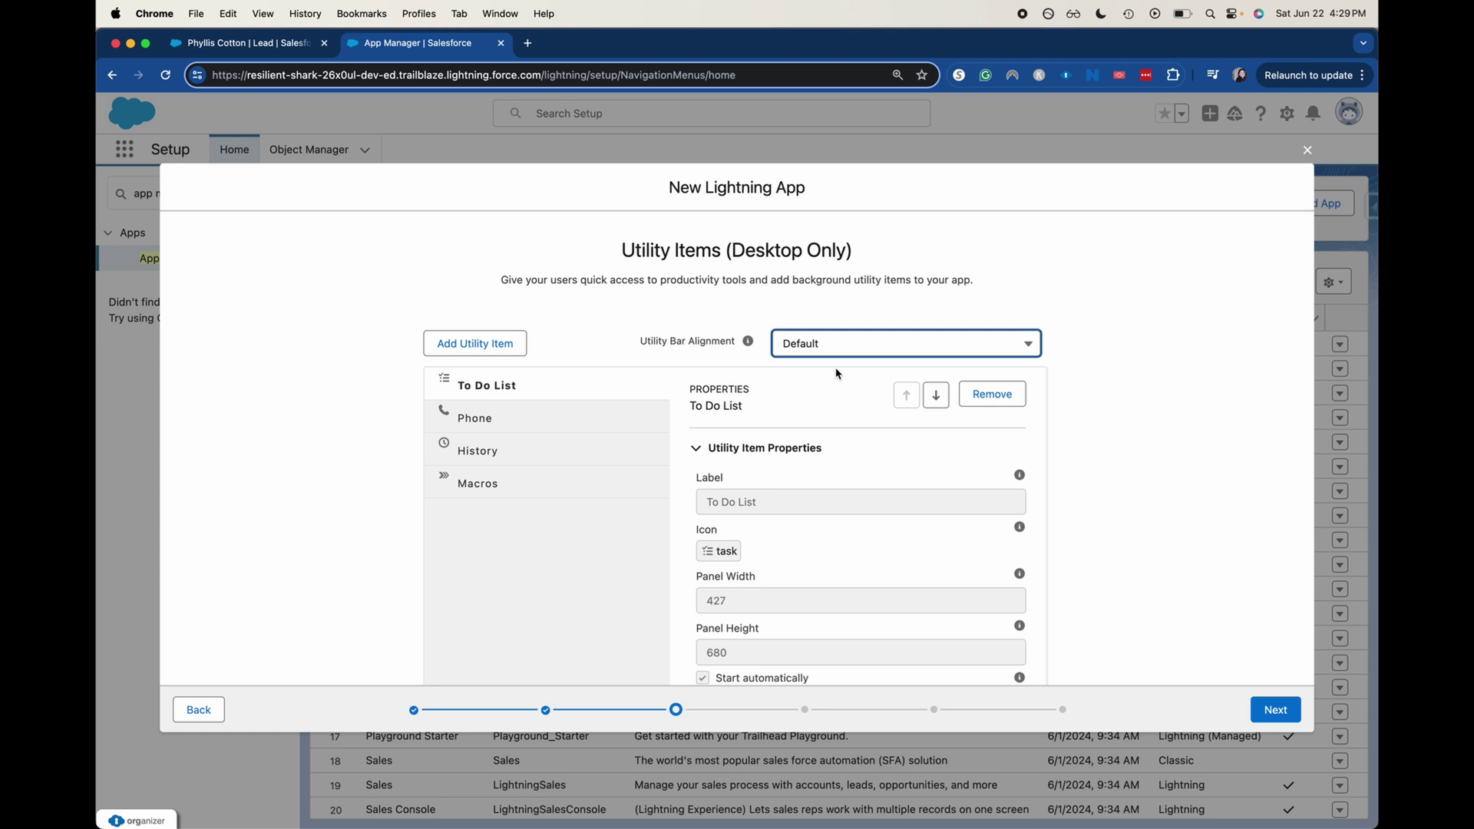
# - Reorder the utility bar to Phone, To Do List, History, Macros and continue
pyautogui.scroll(-1, 997, 543)
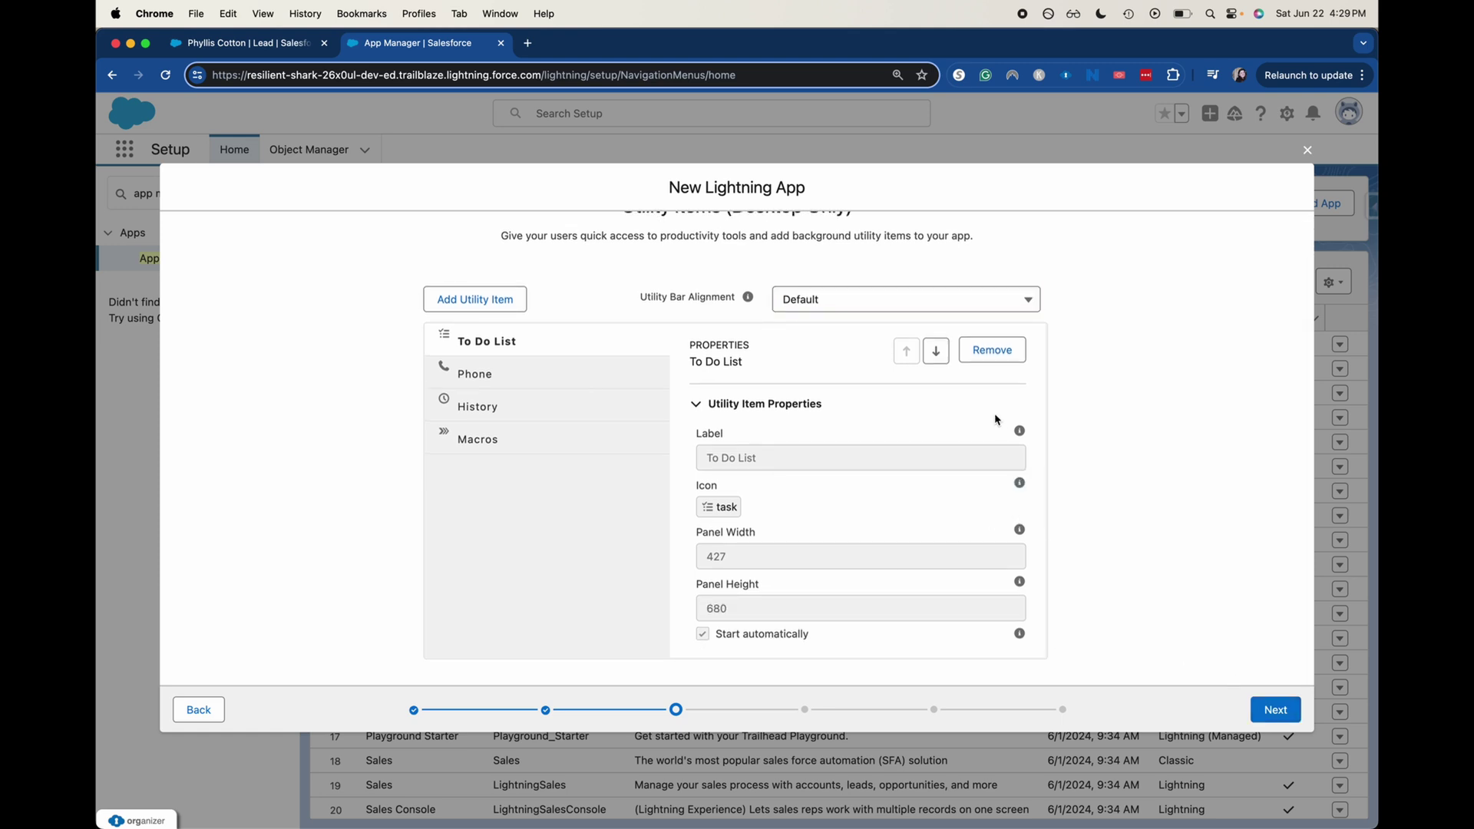
pyautogui.click(932, 355)
pyautogui.click(936, 396)
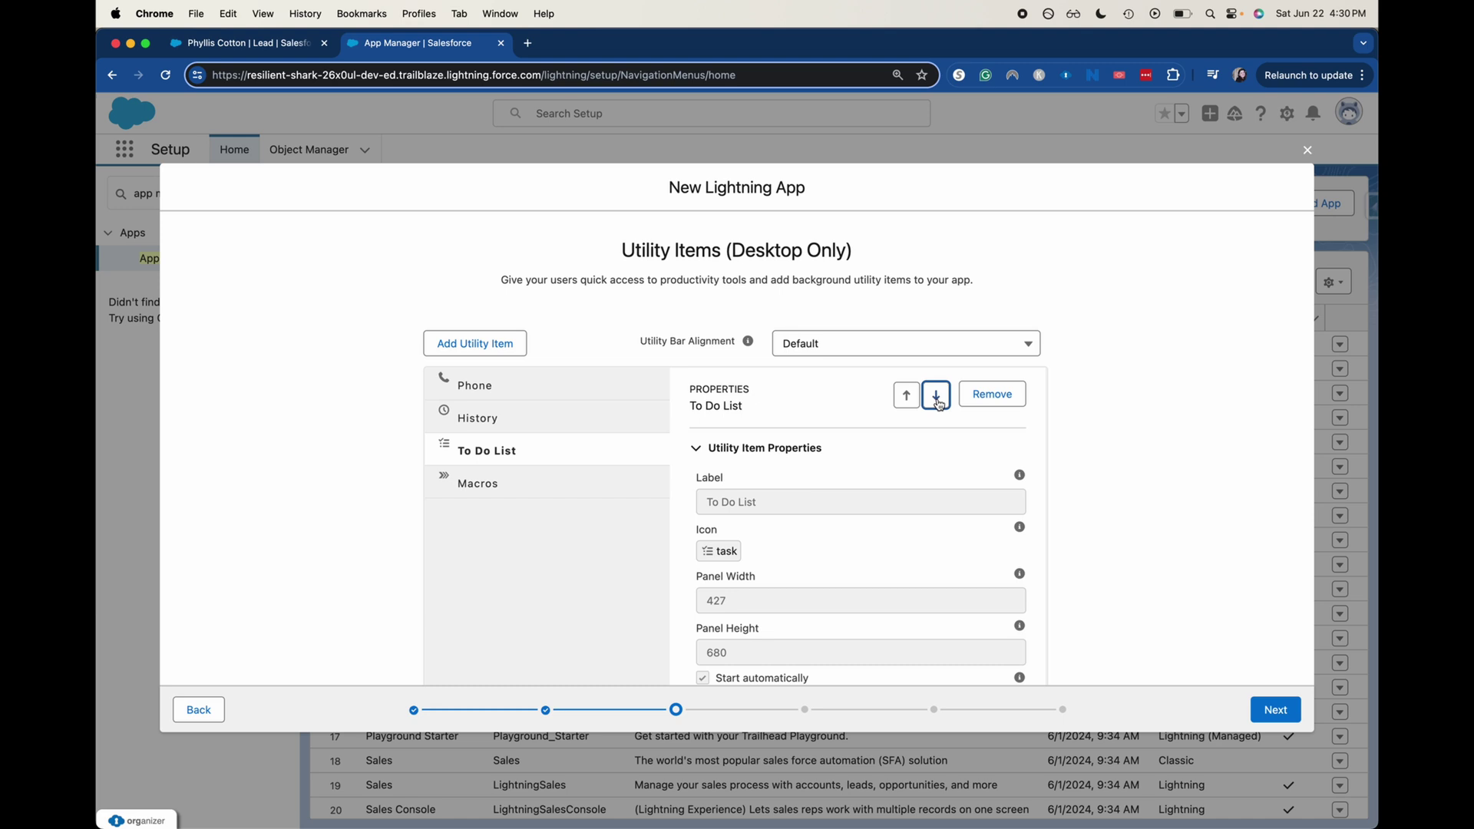
pyautogui.click(937, 396)
pyautogui.click(904, 399)
pyautogui.click(904, 398)
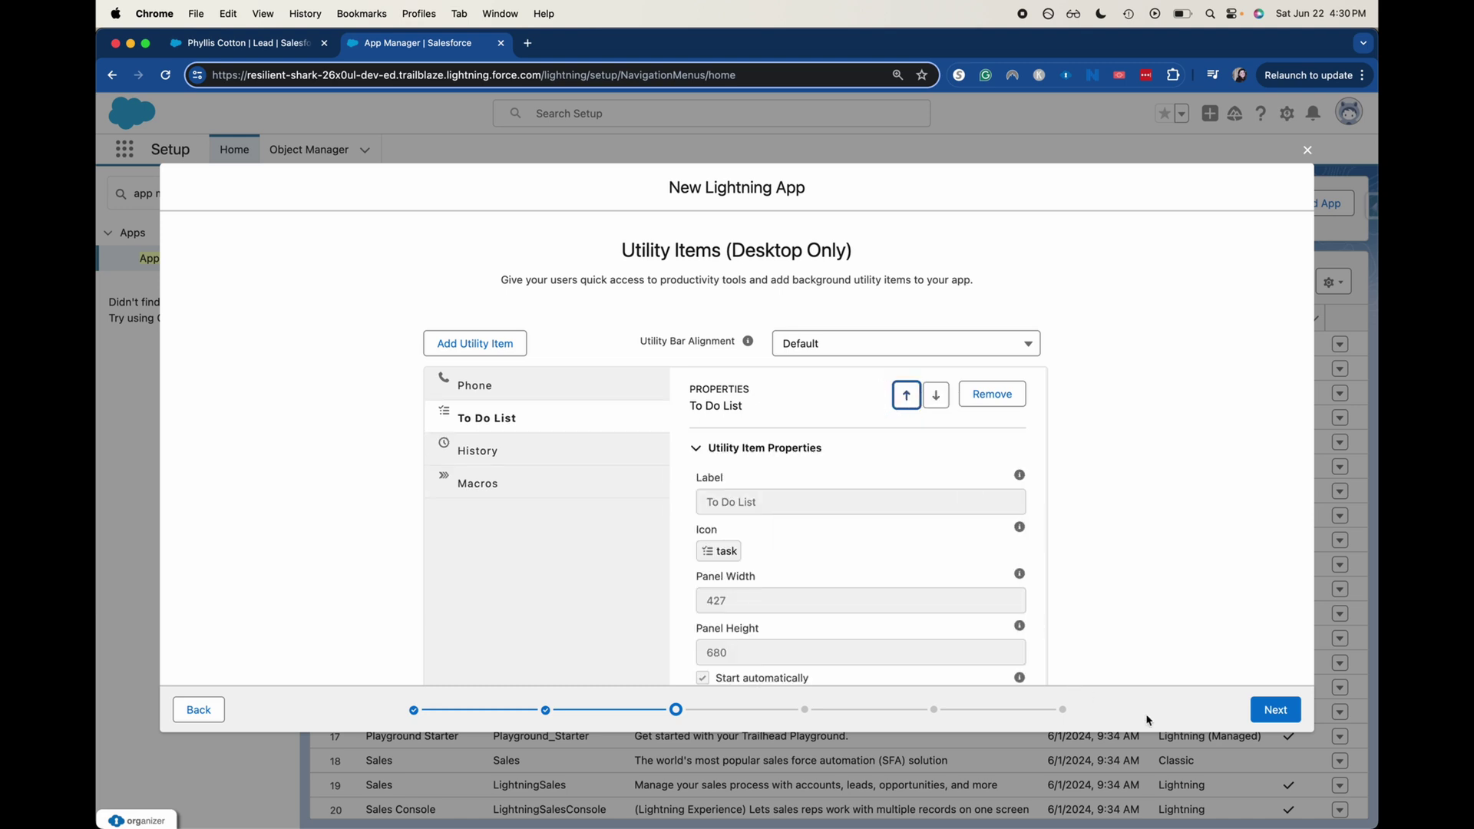
pyautogui.click(1271, 710)
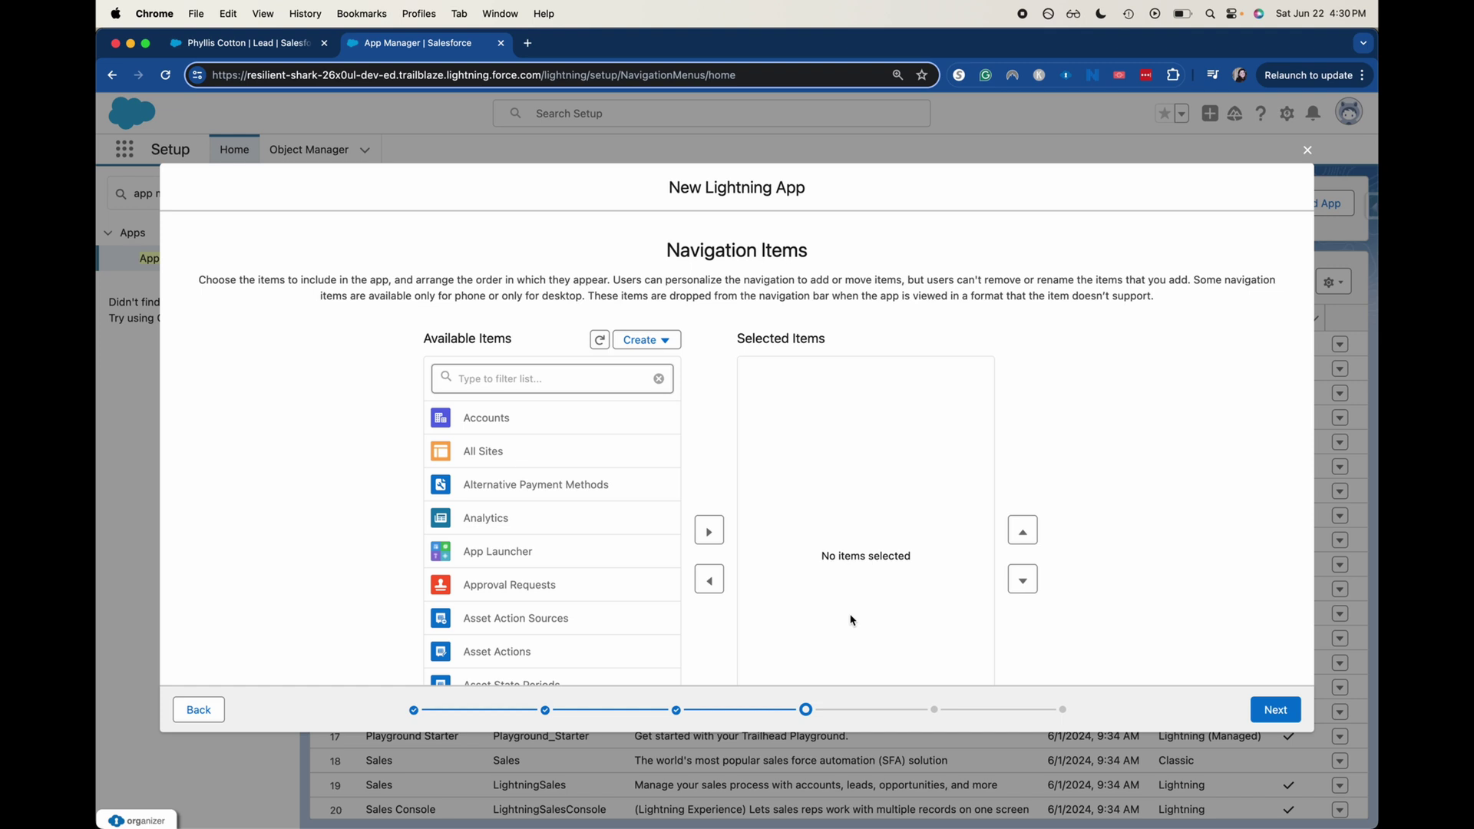
# - Check the console's navigation list on the lead tab, then return to the Navigation Items step
pyautogui.click(215, 44)
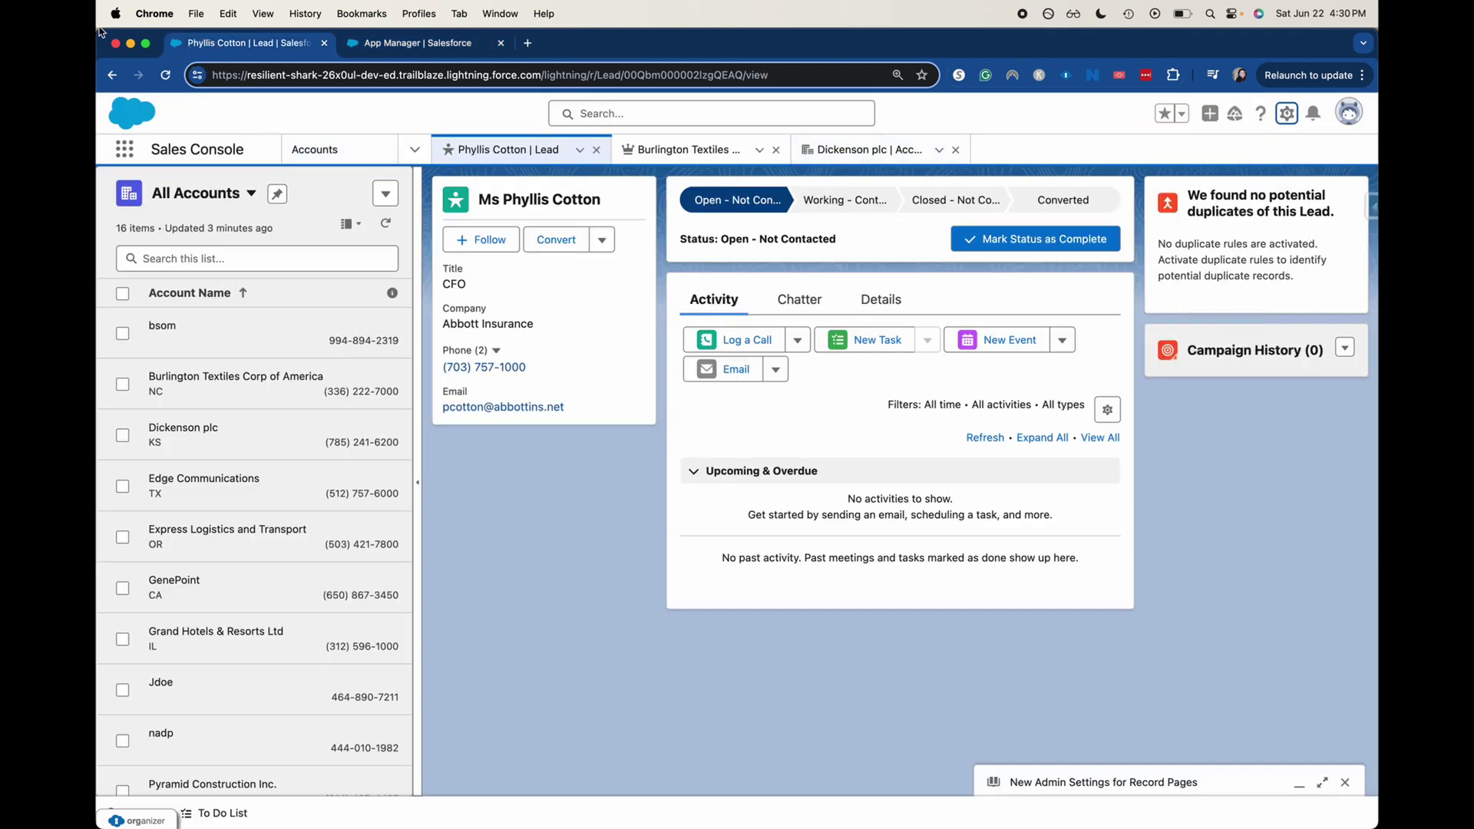
pyautogui.click(415, 149)
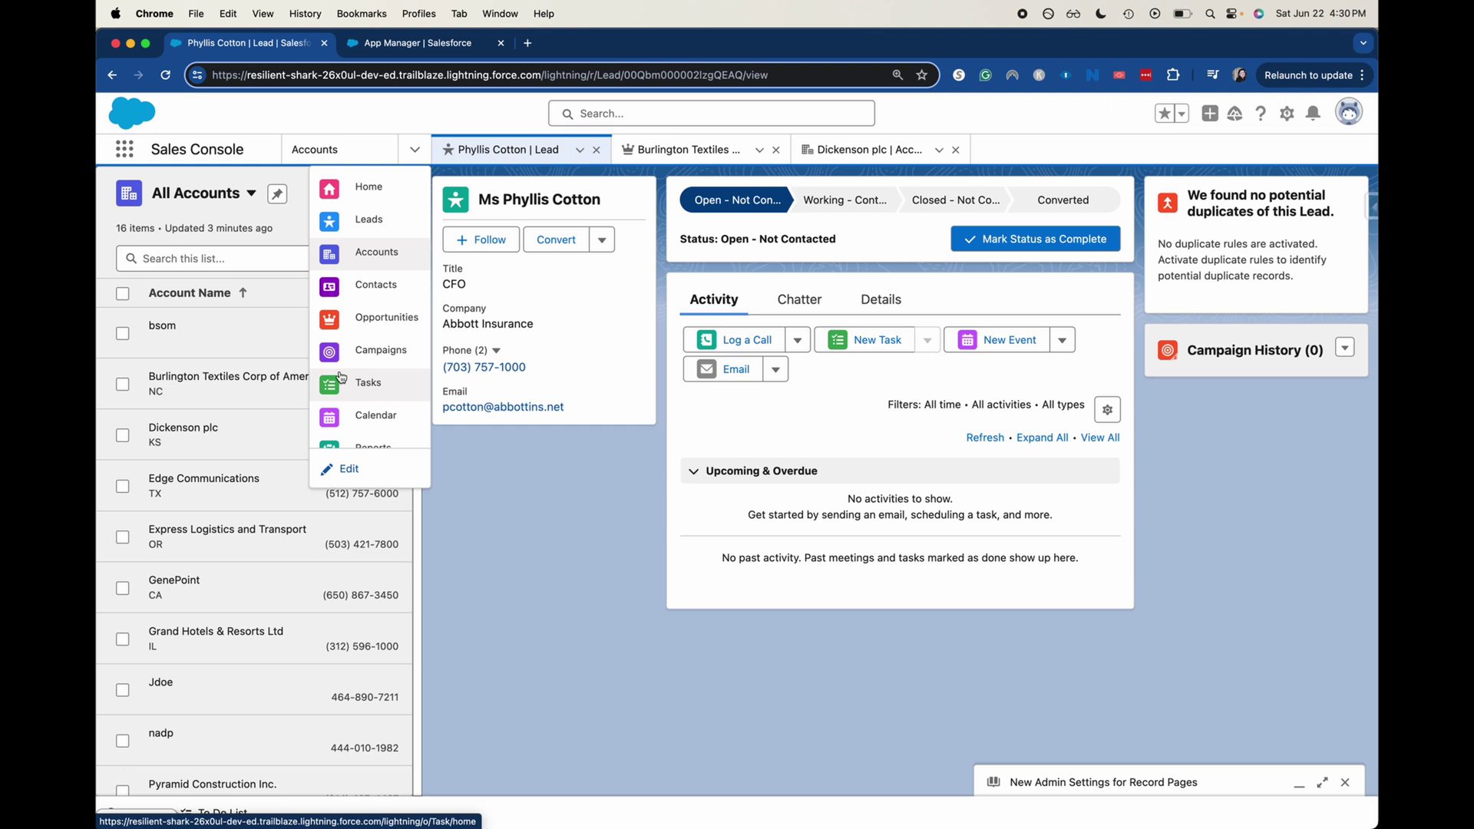
pyautogui.scroll(-3, 341, 375)
pyautogui.scroll(3, 341, 375)
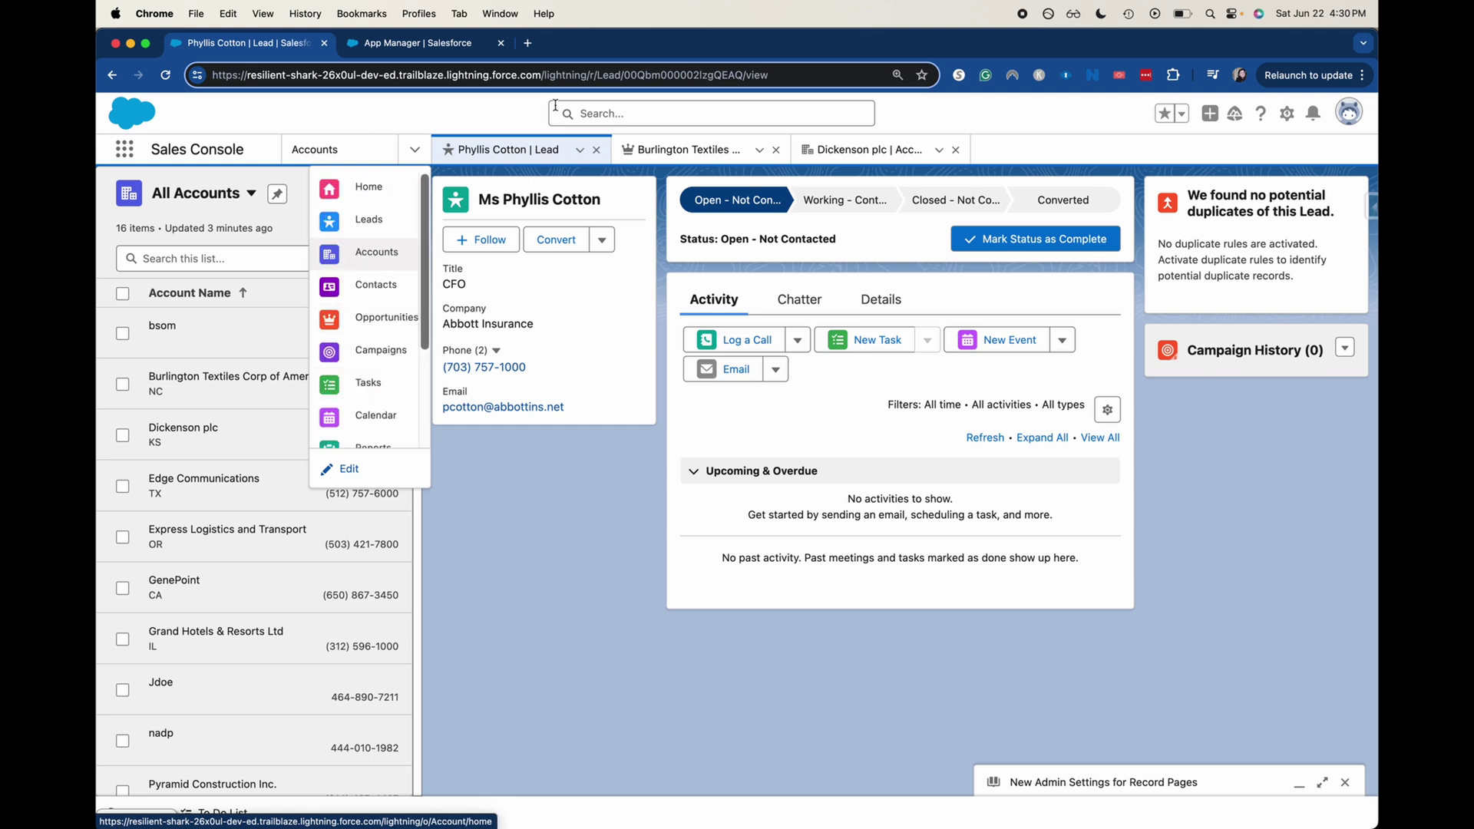
pyautogui.click(404, 46)
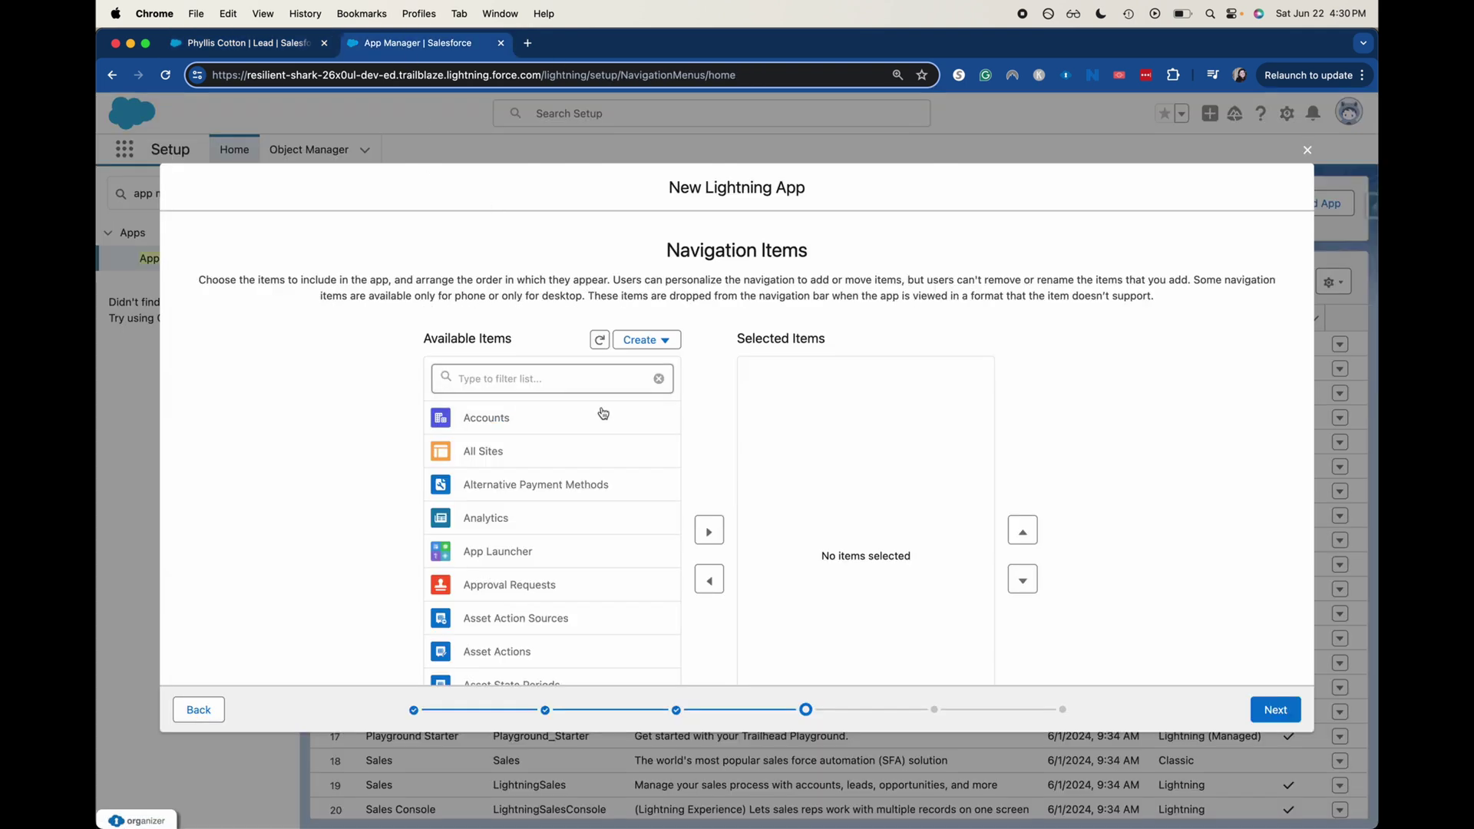
# - Move Accounts and Leads from Available Items to the app's Selected Items
pyautogui.click(604, 426)
pyautogui.click(707, 495)
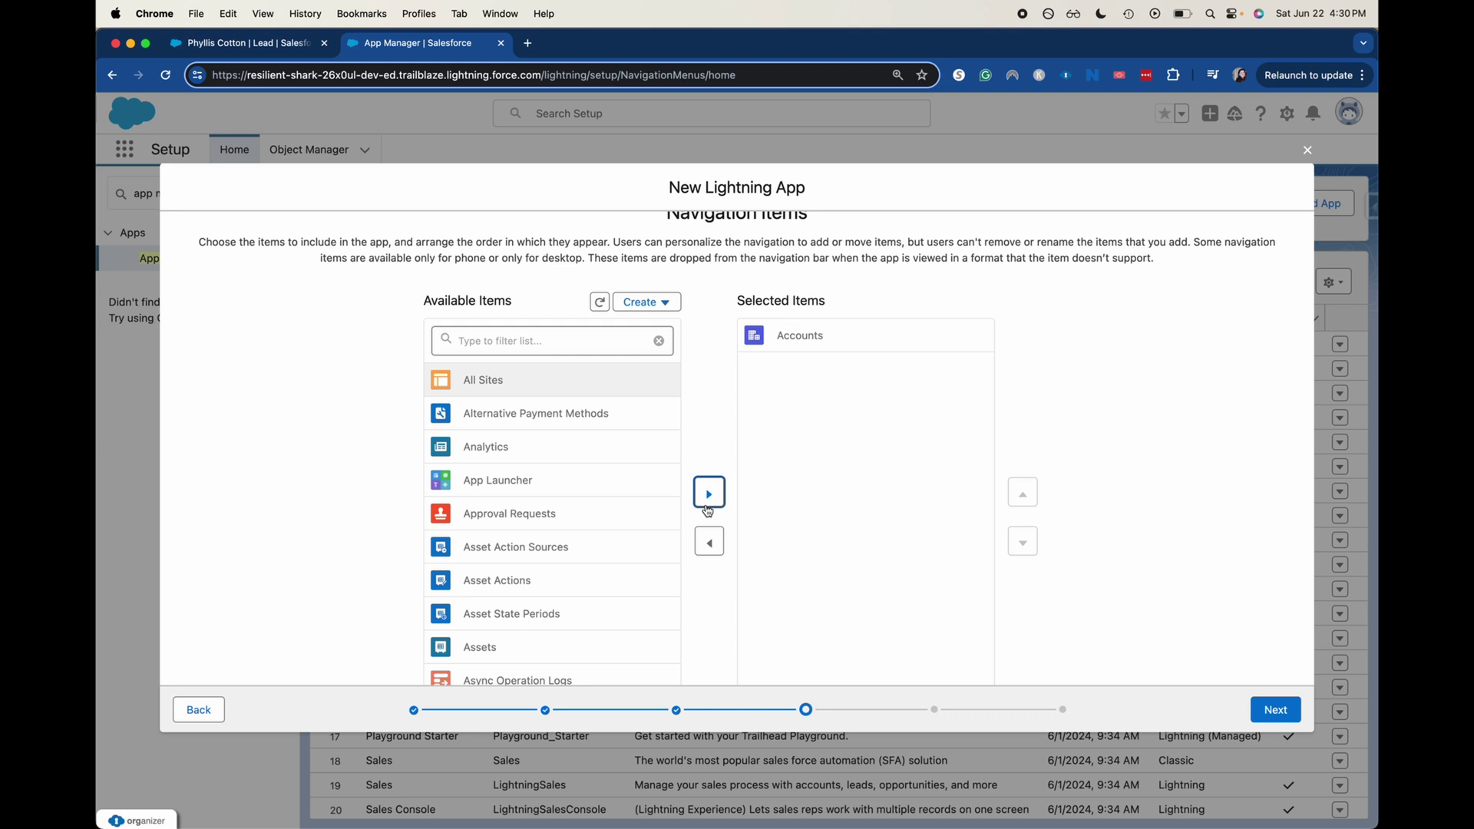
pyautogui.scroll(-4, 603, 574)
pyautogui.scroll(-5, 604, 574)
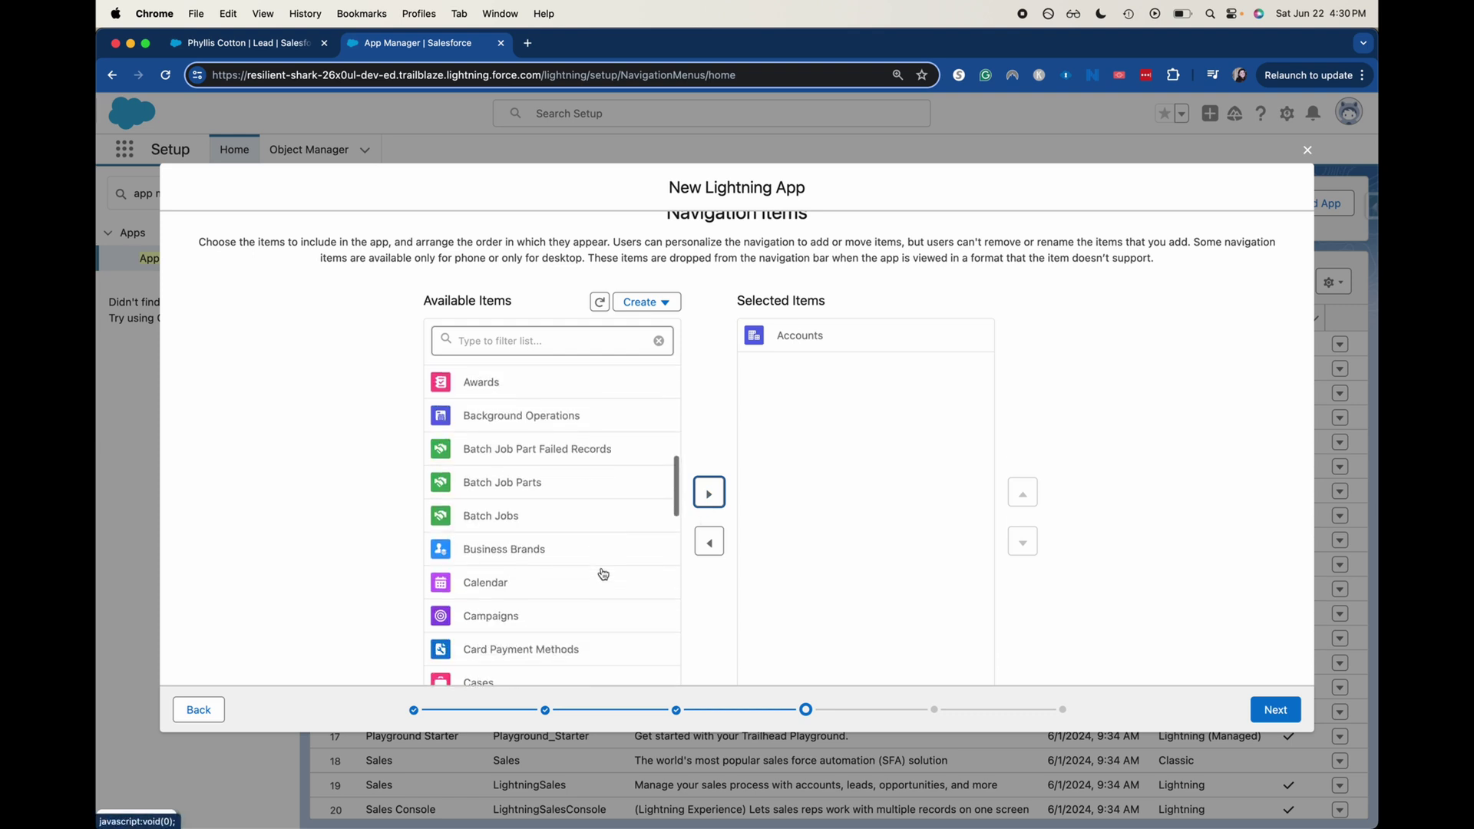
pyautogui.click(495, 330)
pyautogui.write('lead')
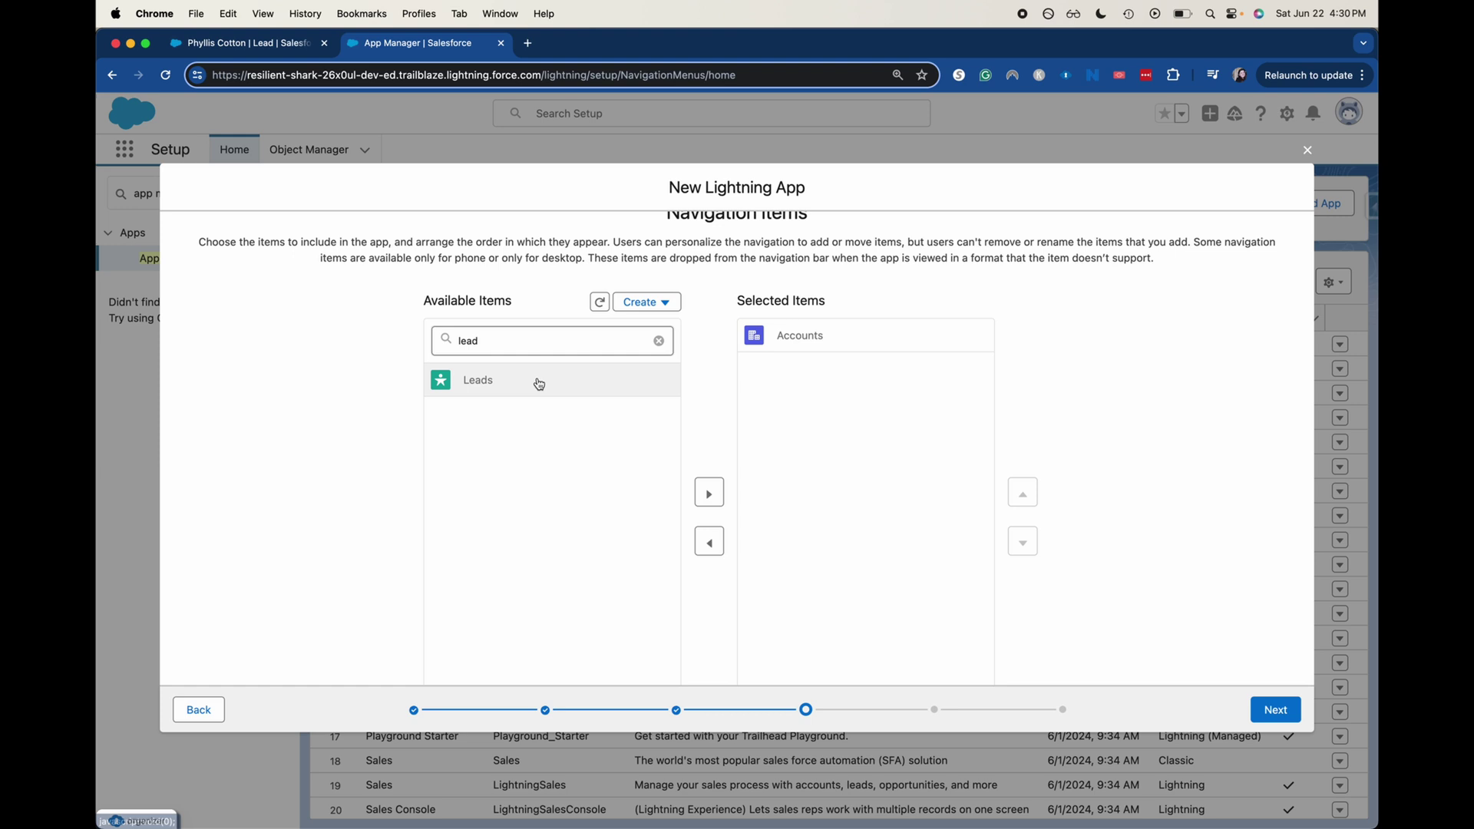
pyautogui.doubleClick(538, 383)
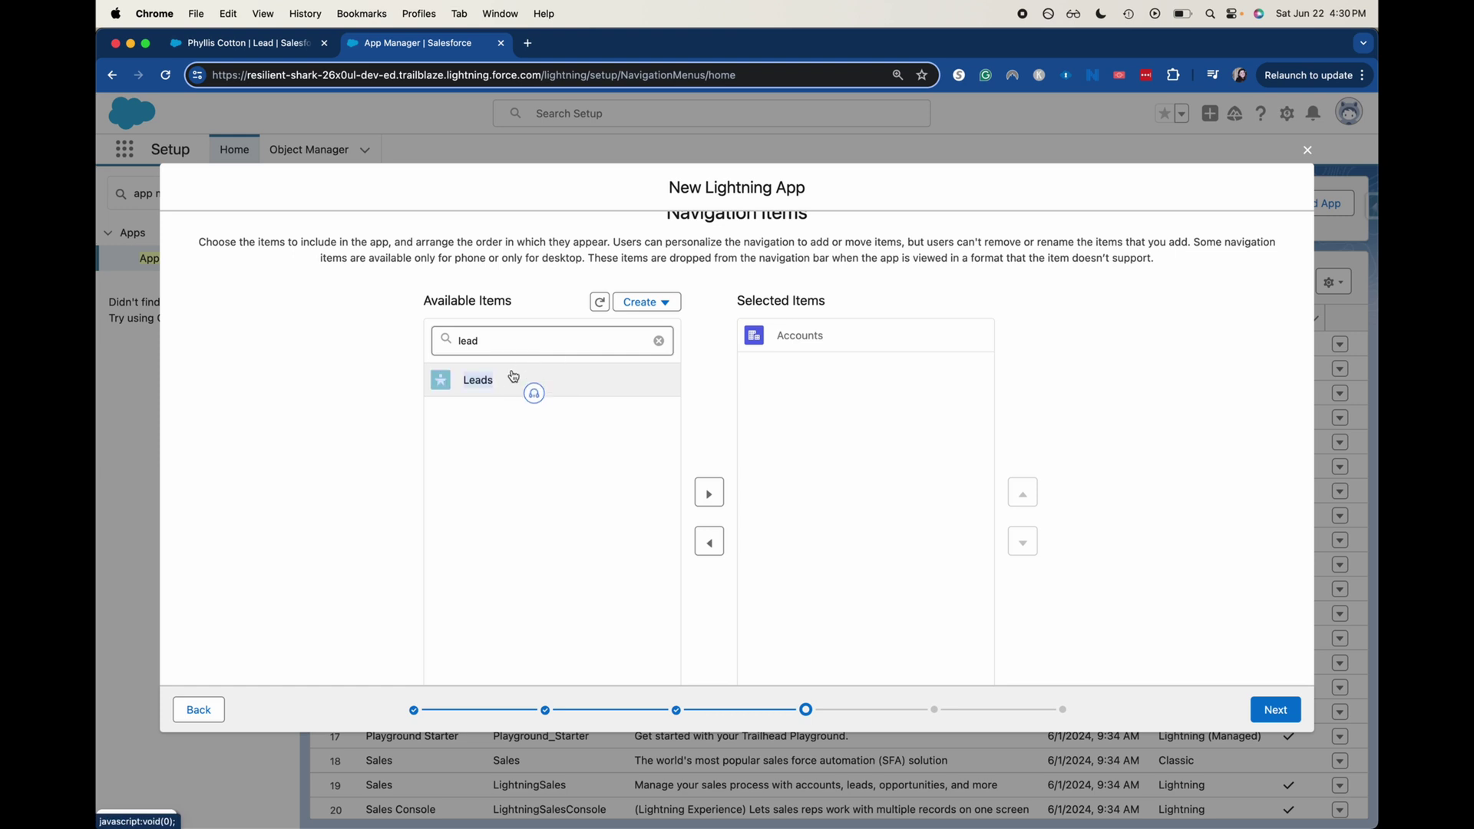
pyautogui.click(709, 493)
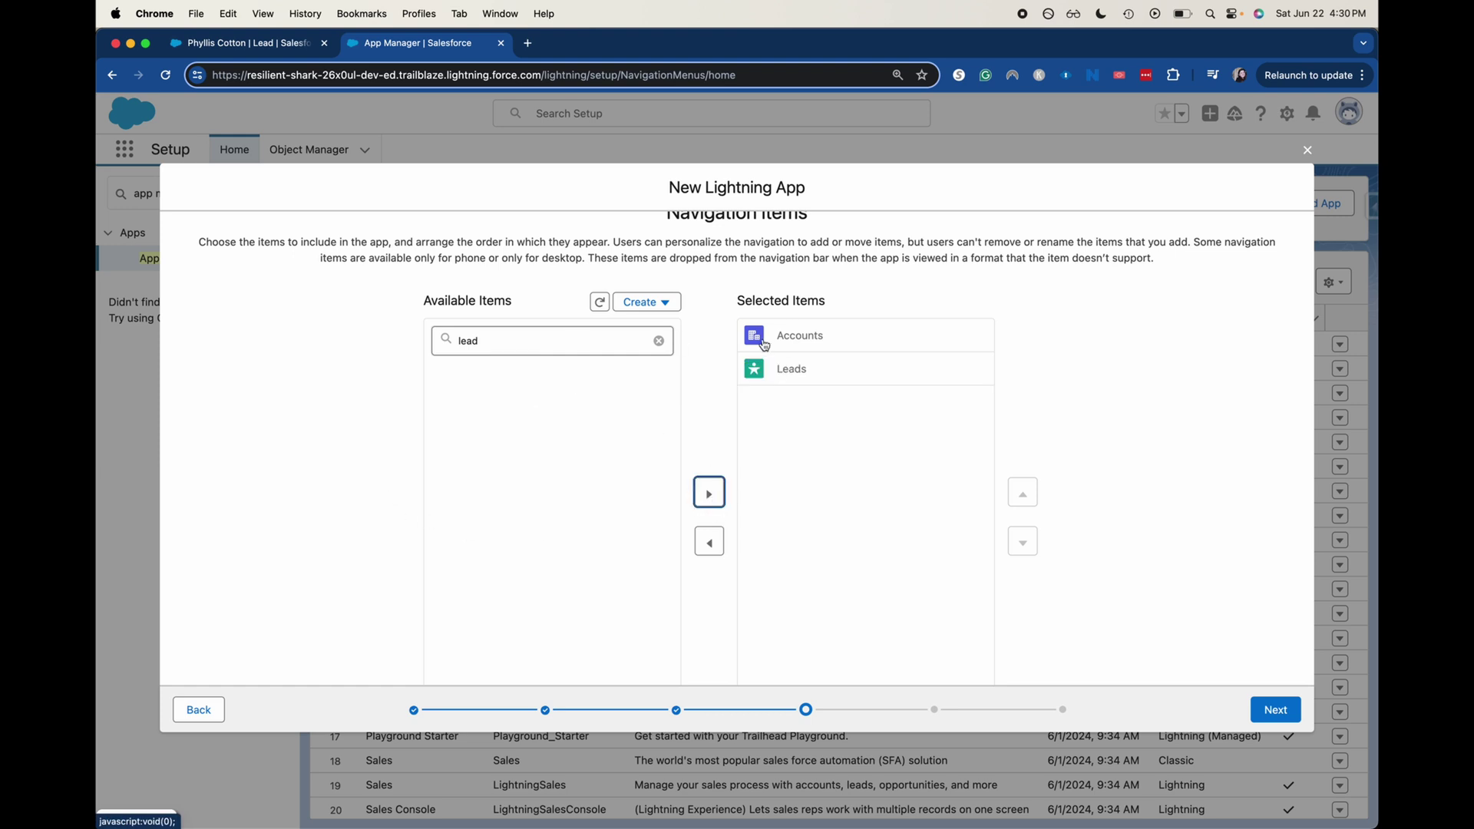
# - Filter for 'opp' and add Opportunities to the selected navigation items
pyautogui.click(659, 340)
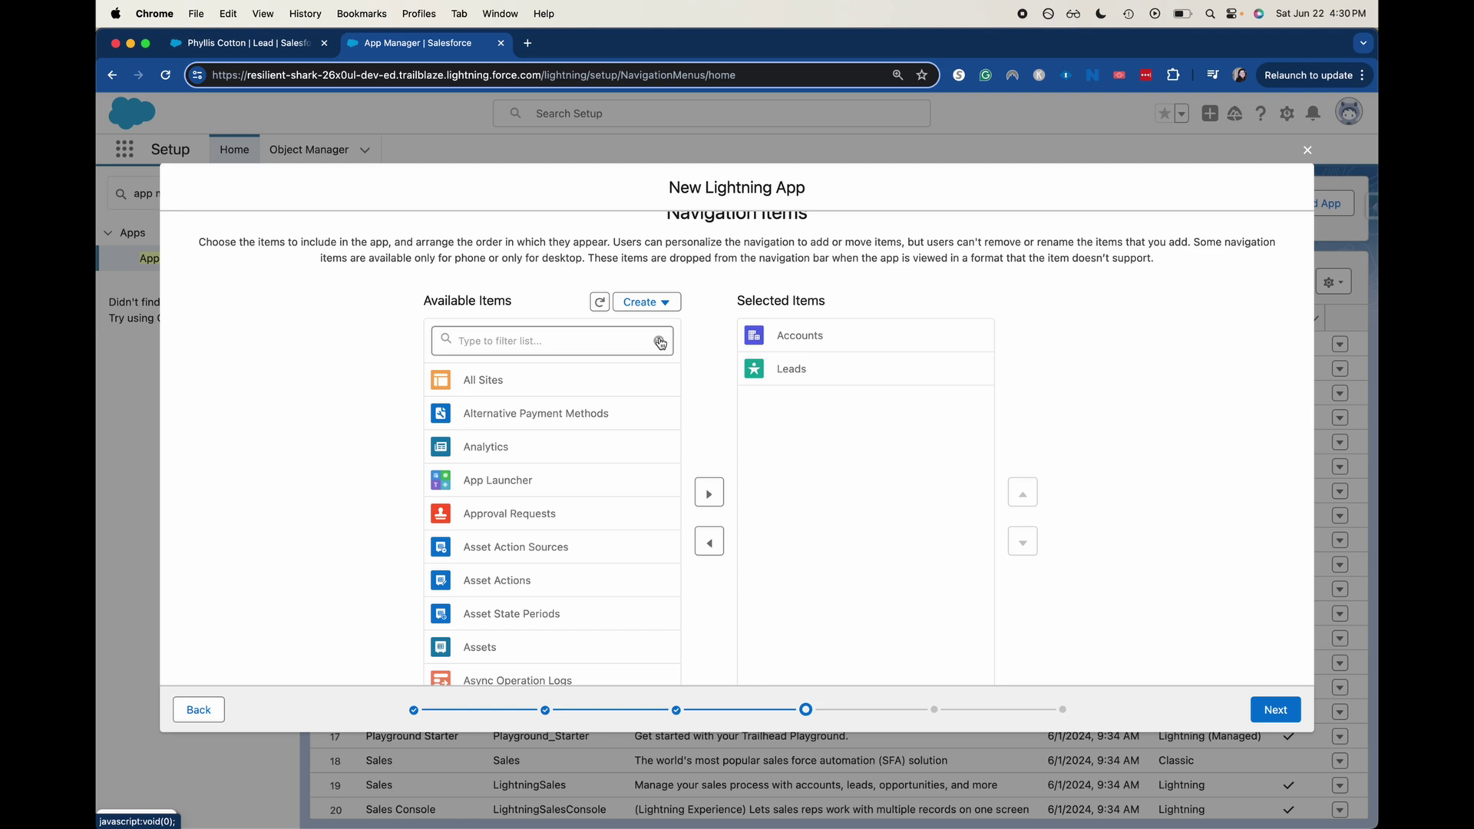
pyautogui.click(653, 340)
pyautogui.write('opp')
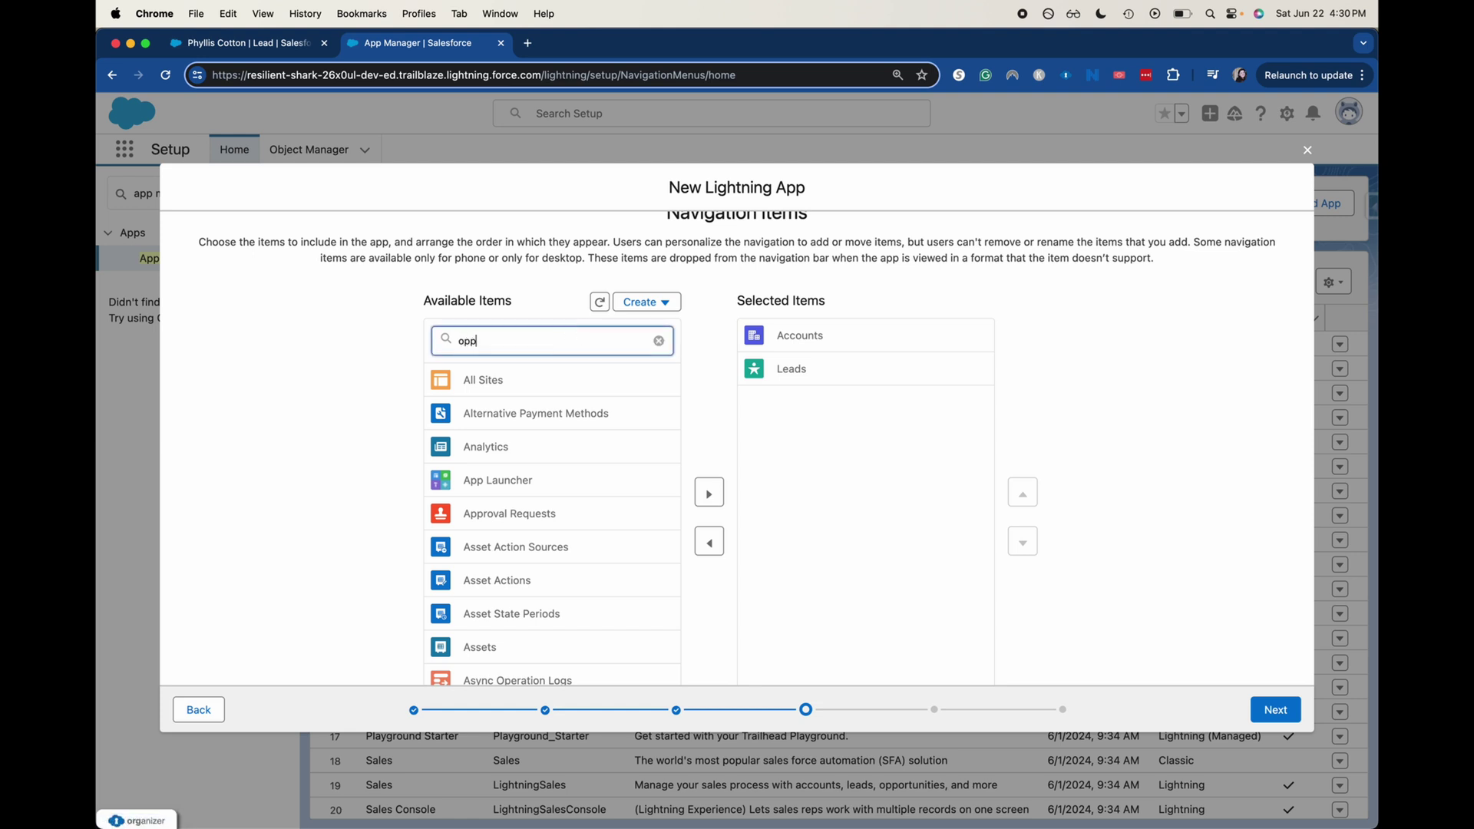
pyautogui.click(557, 379)
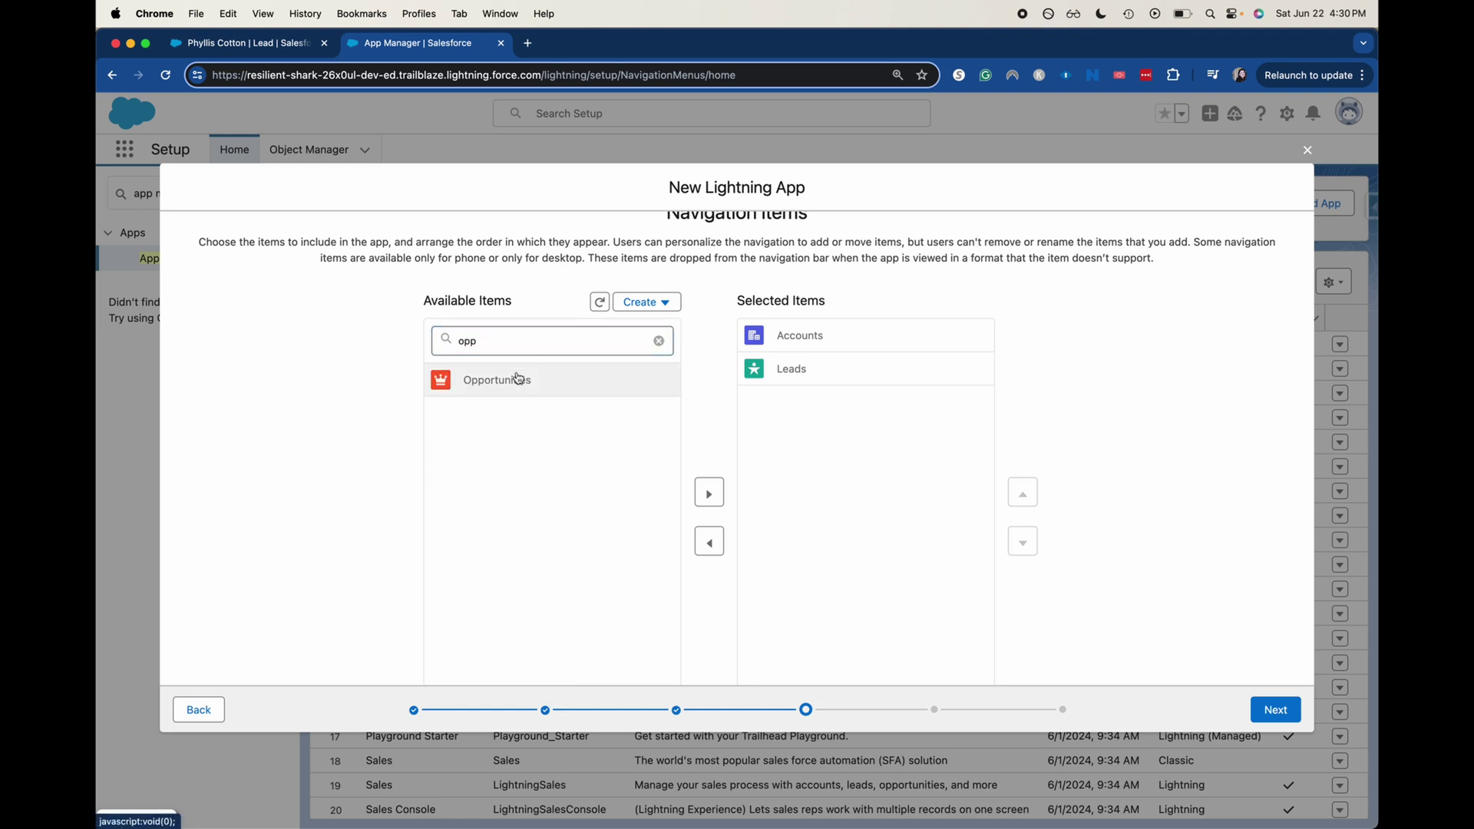
pyautogui.click(717, 496)
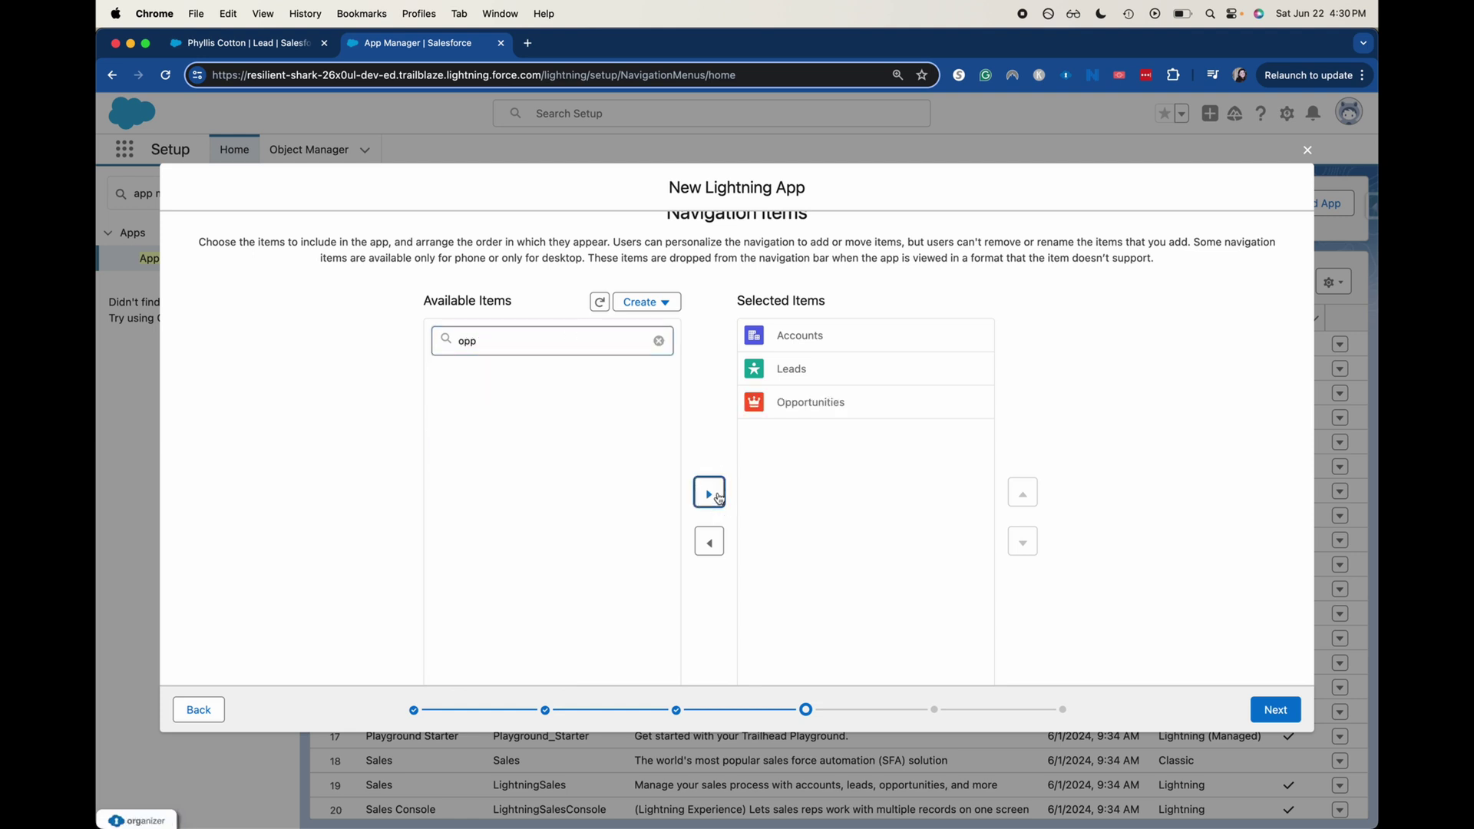
pyautogui.click(658, 342)
# - Add Reports and Dashboards to the selected navigation items
pyautogui.click(541, 343)
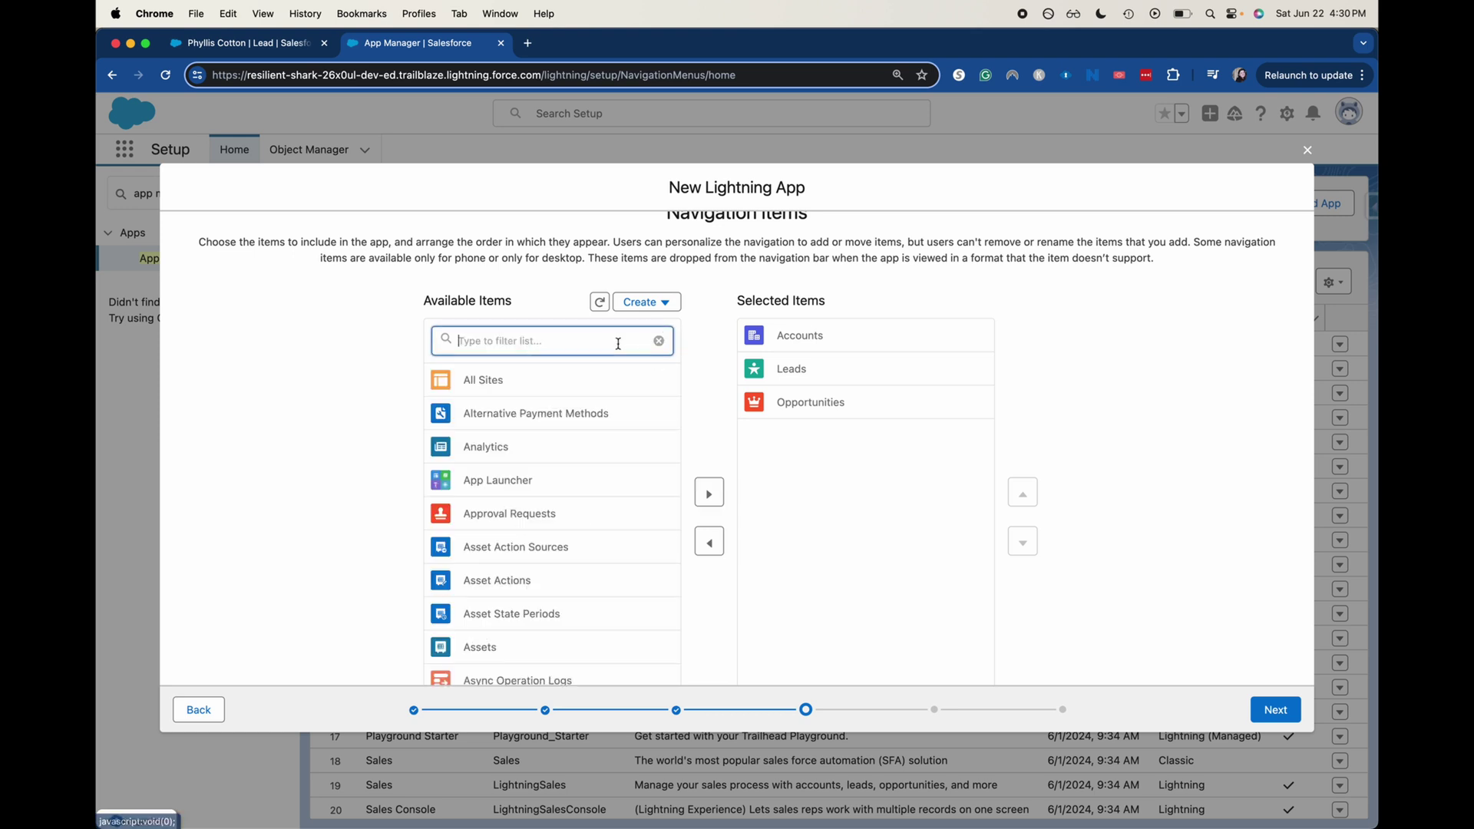
pyautogui.write('Rep')
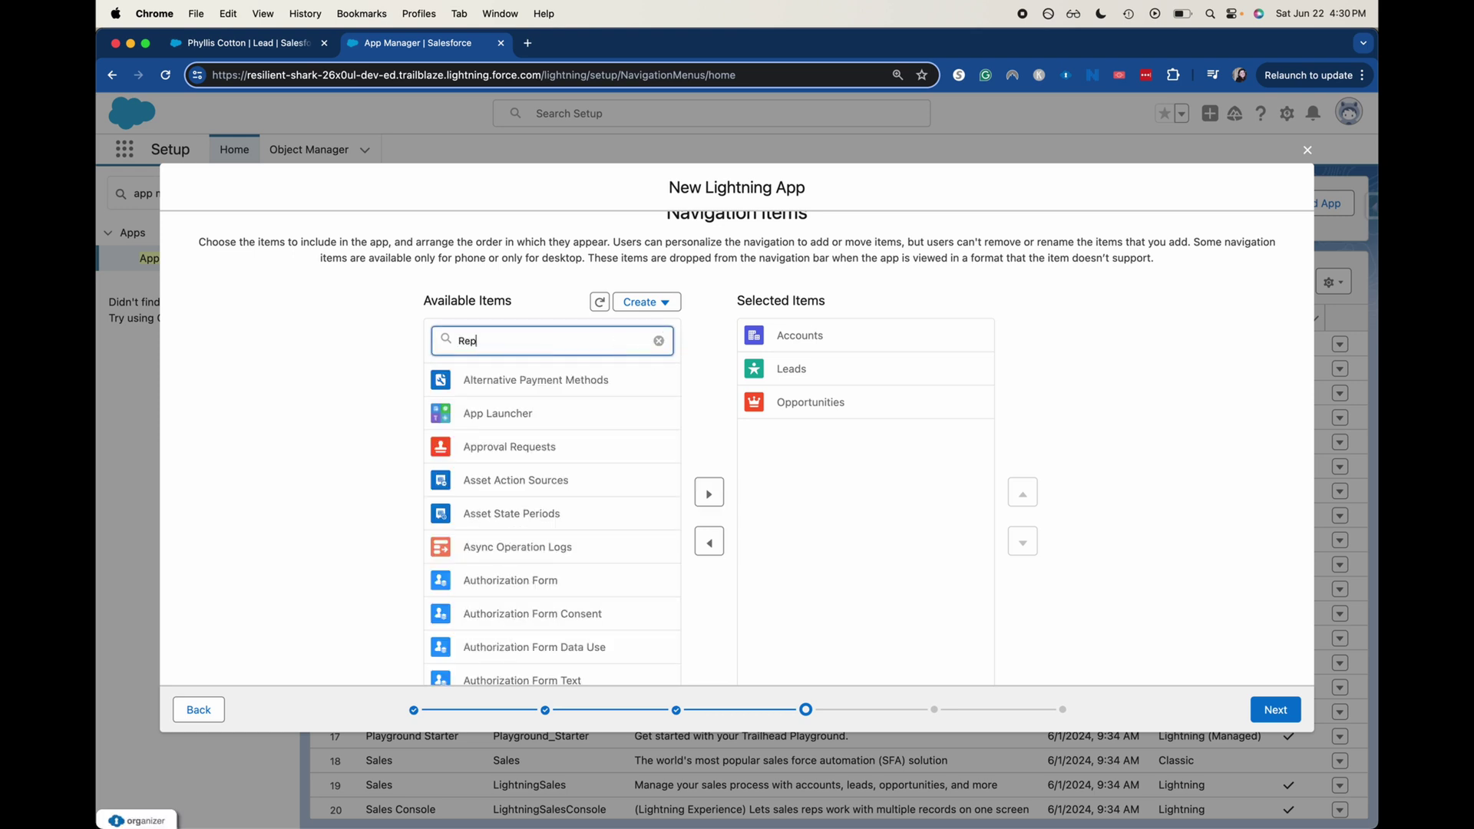
pyautogui.write('or')
pyautogui.click(601, 384)
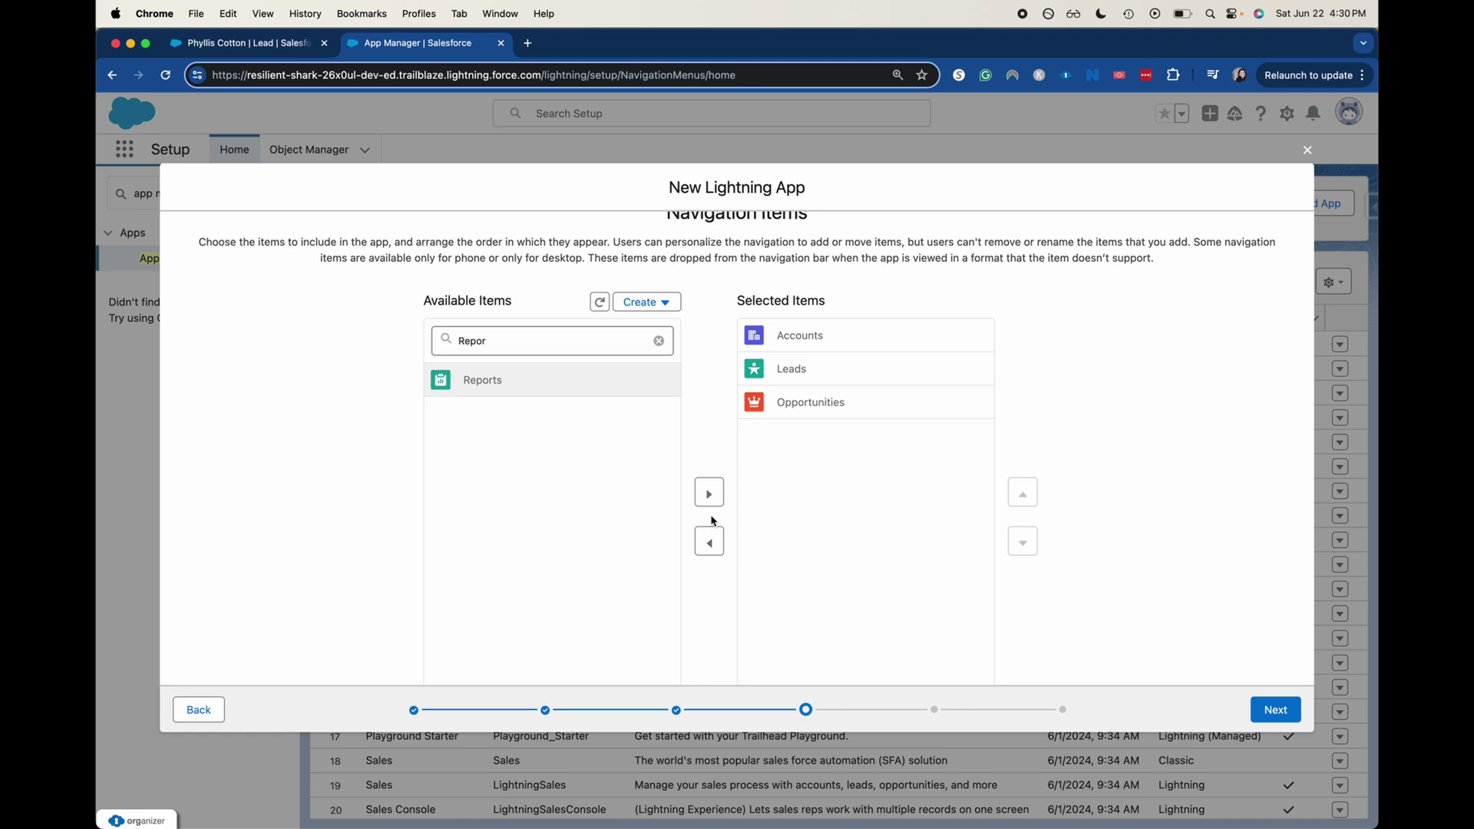
pyautogui.click(709, 495)
pyautogui.doubleClick(572, 341)
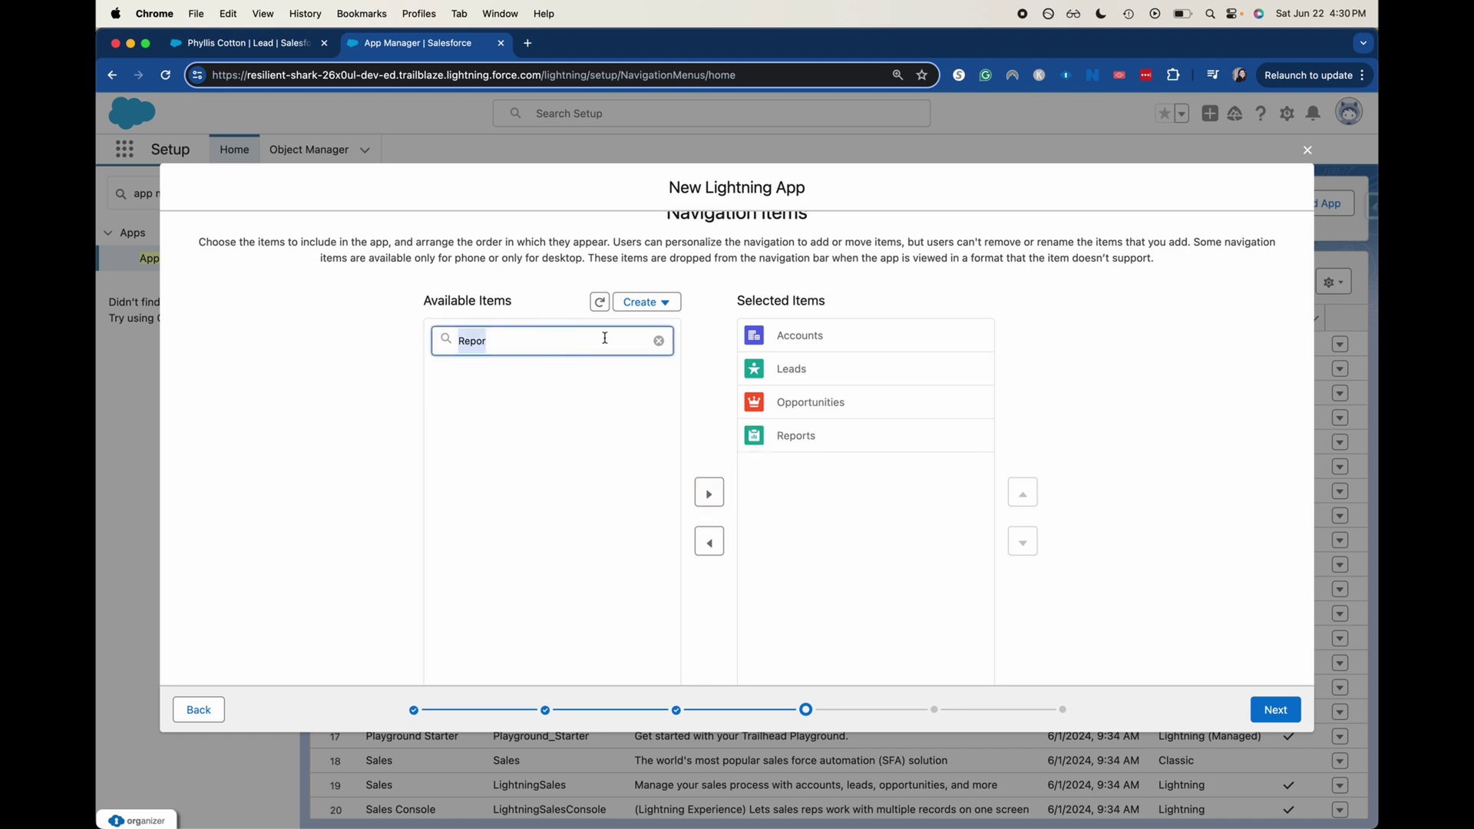
pyautogui.write('Das')
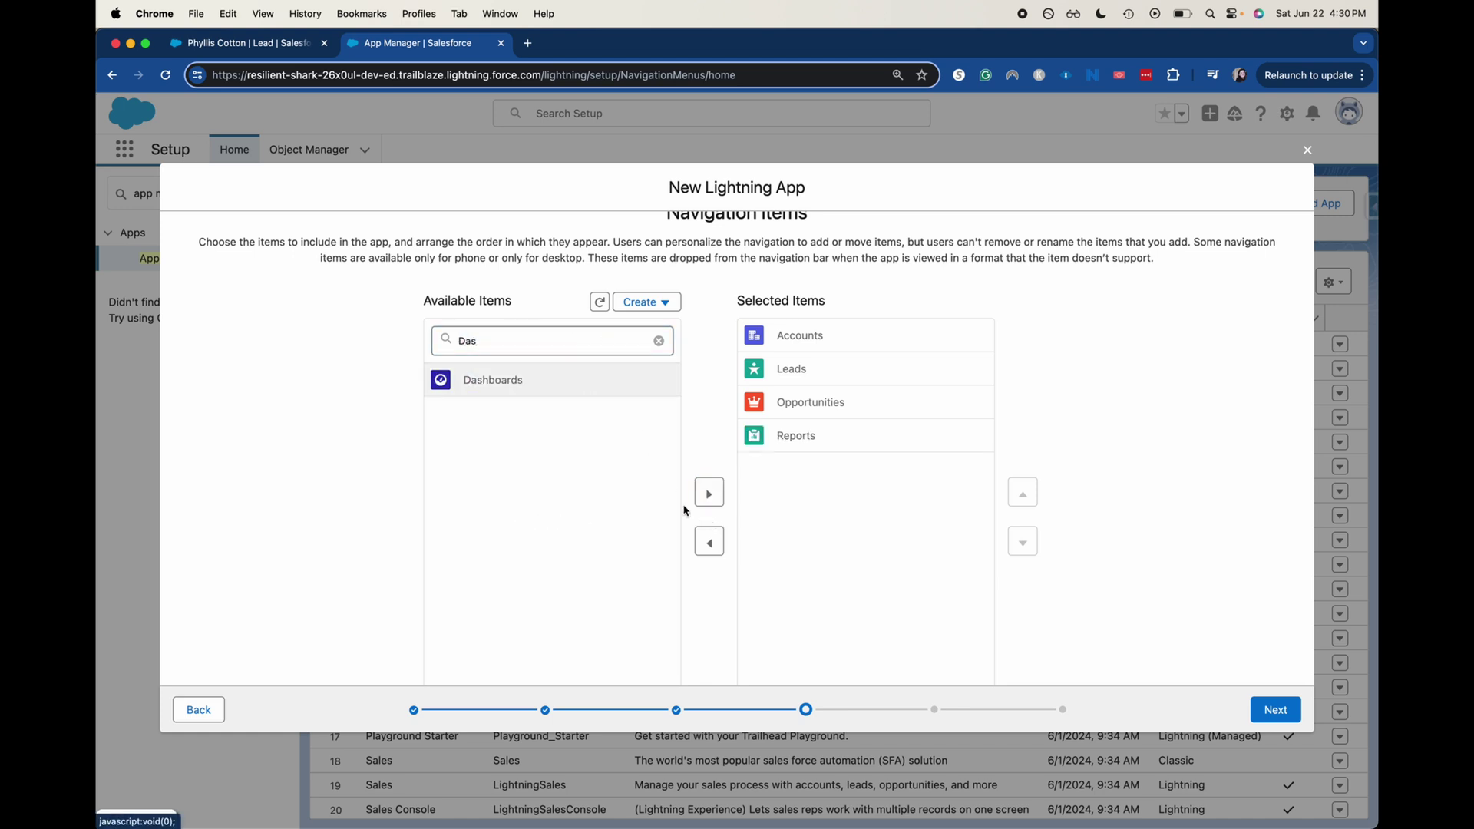
pyautogui.click(706, 500)
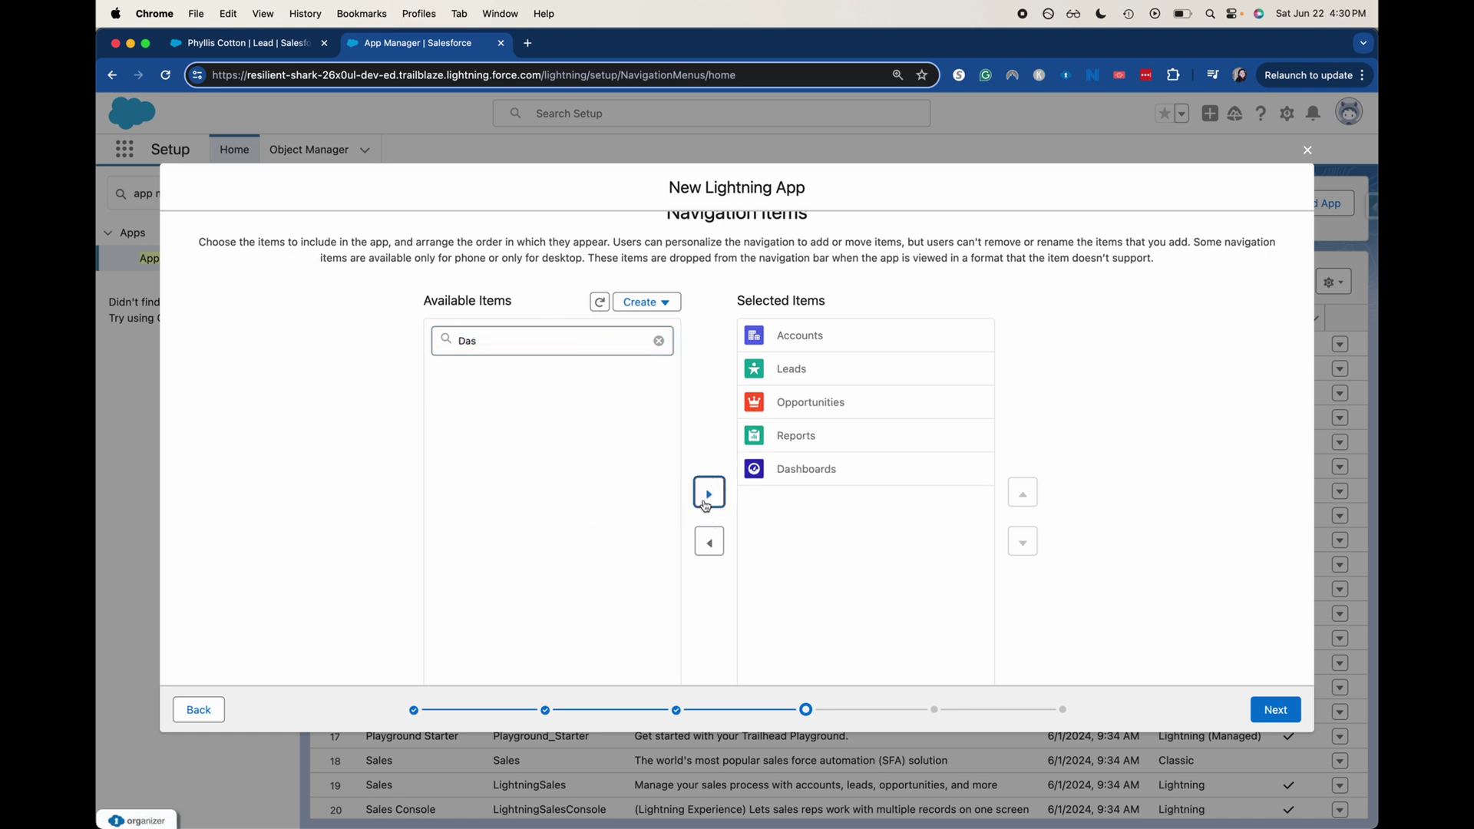
# - Keep Accounts, Leads and Opportunities opening as workspace tabs, then continue to User Profiles
pyautogui.click(1271, 713)
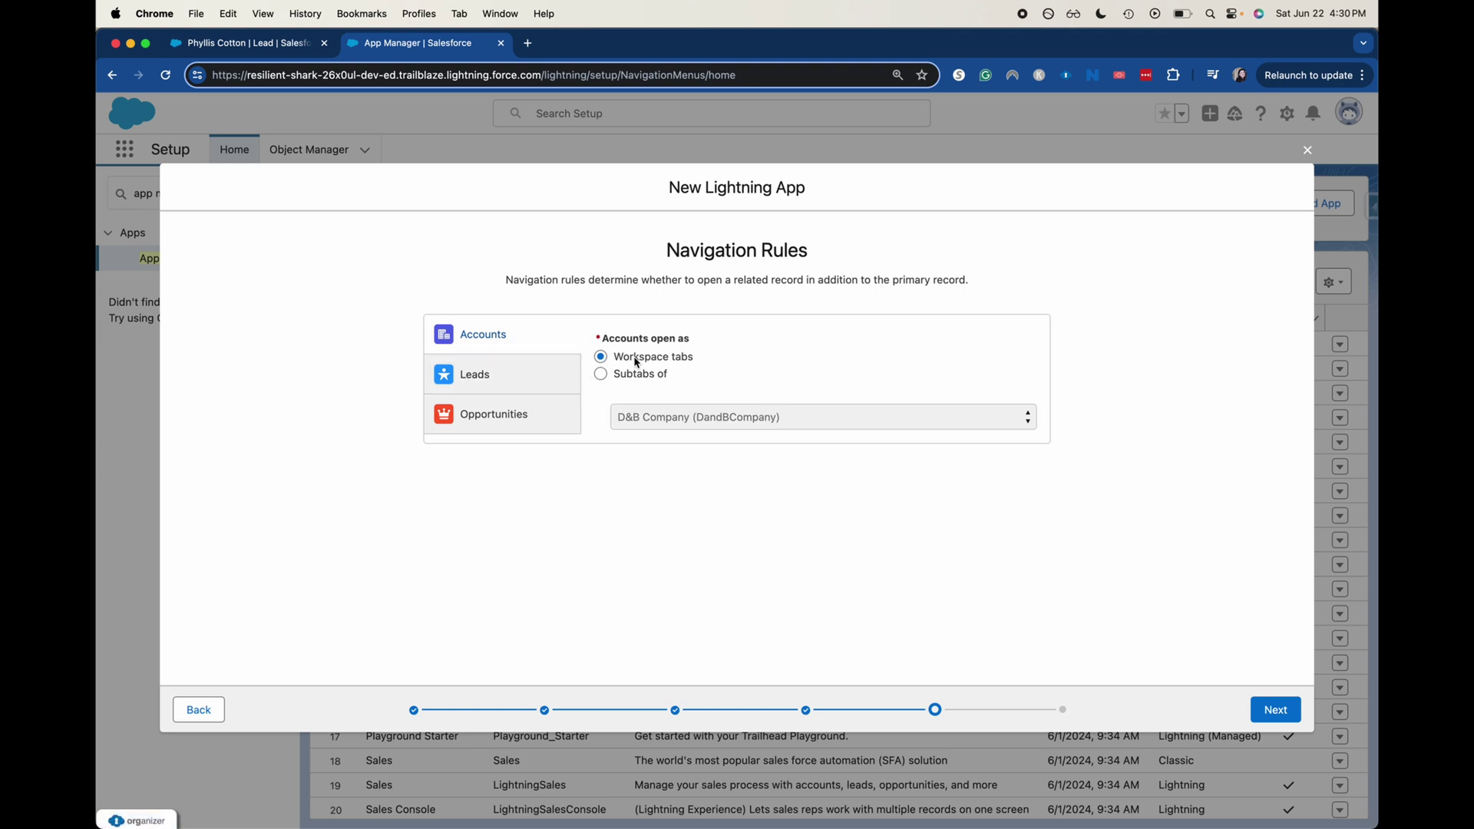
pyautogui.click(603, 375)
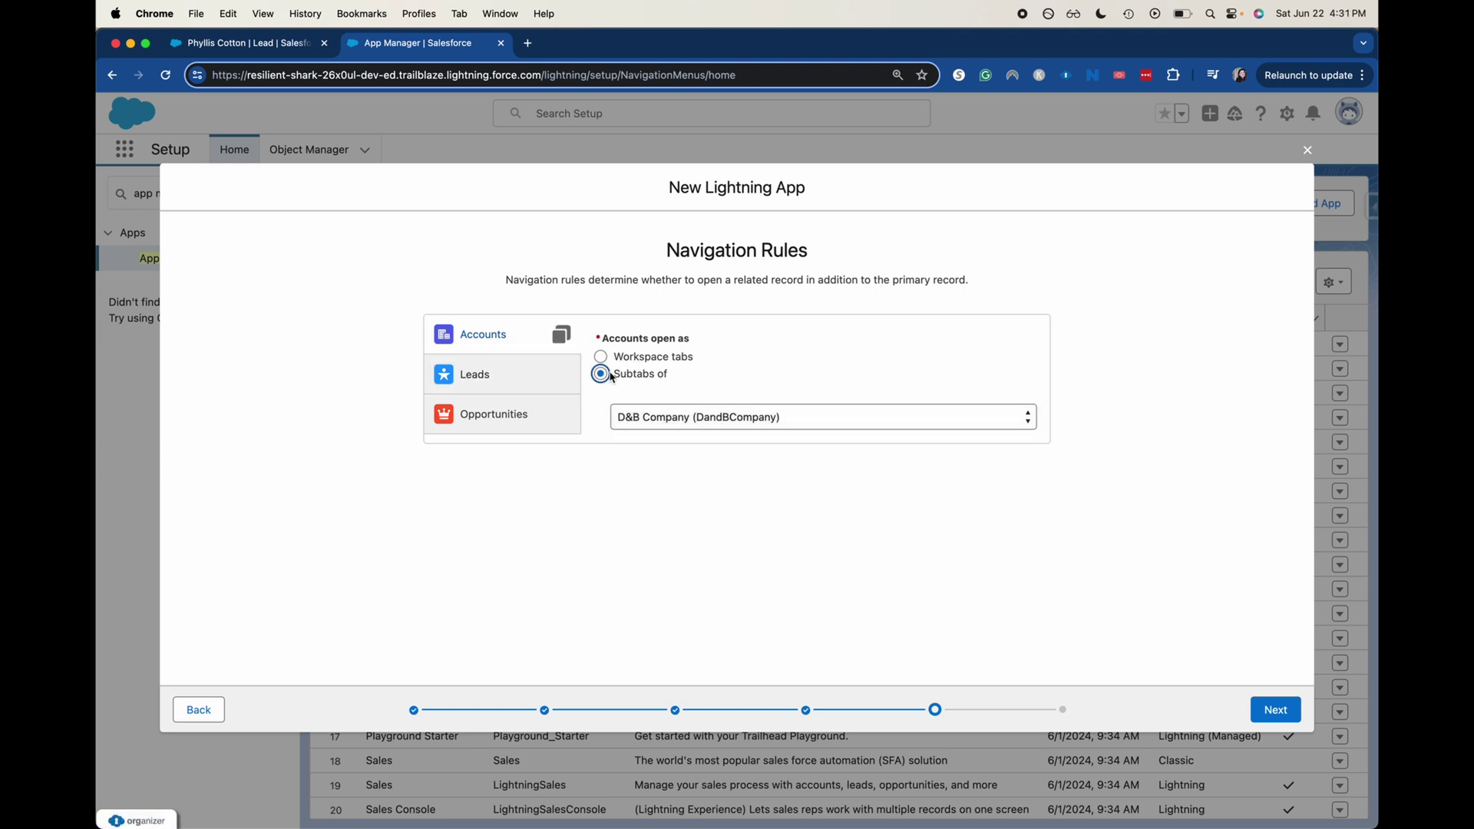
pyautogui.click(615, 360)
pyautogui.click(543, 375)
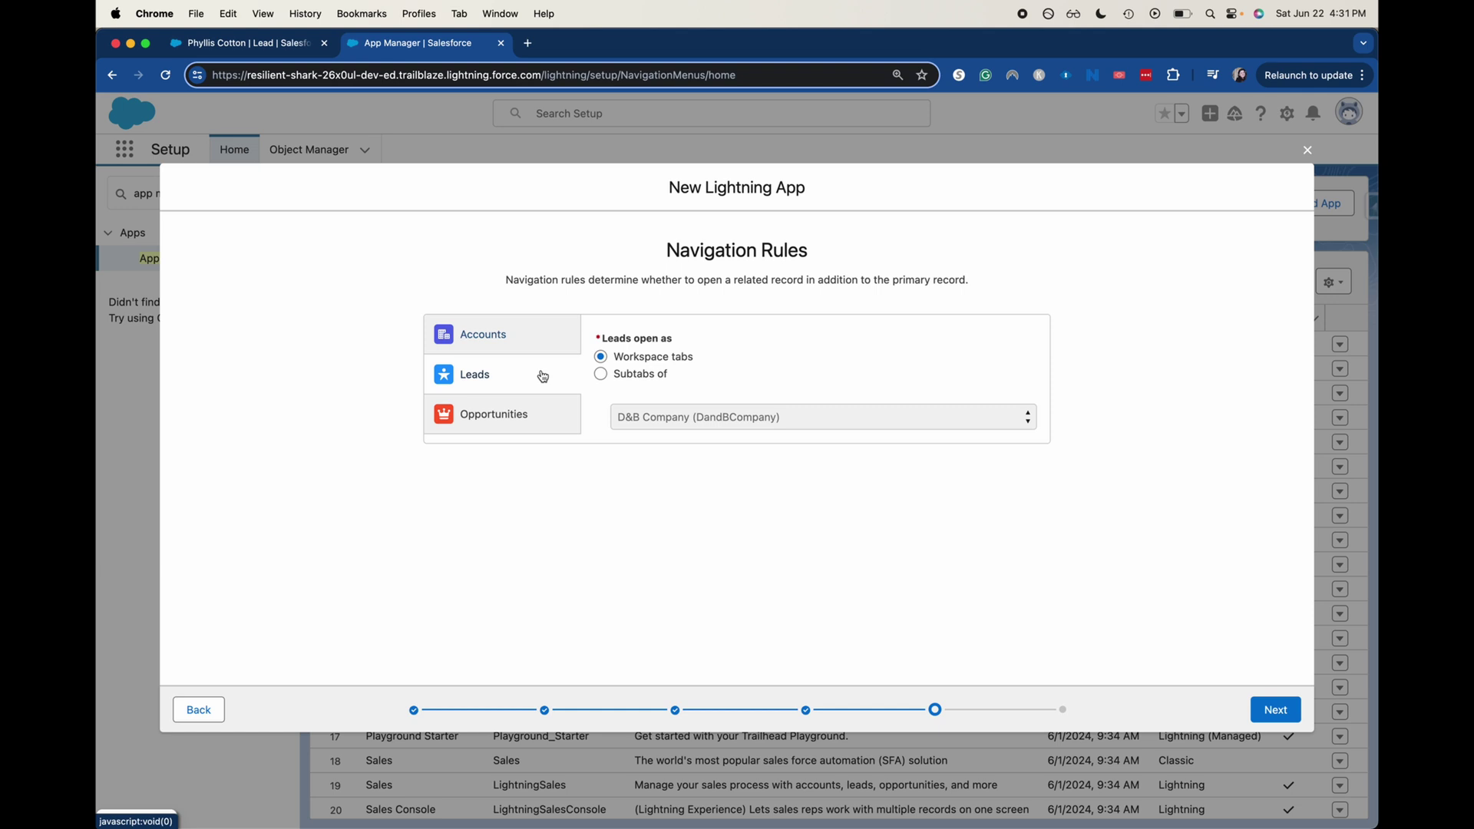
pyautogui.click(543, 420)
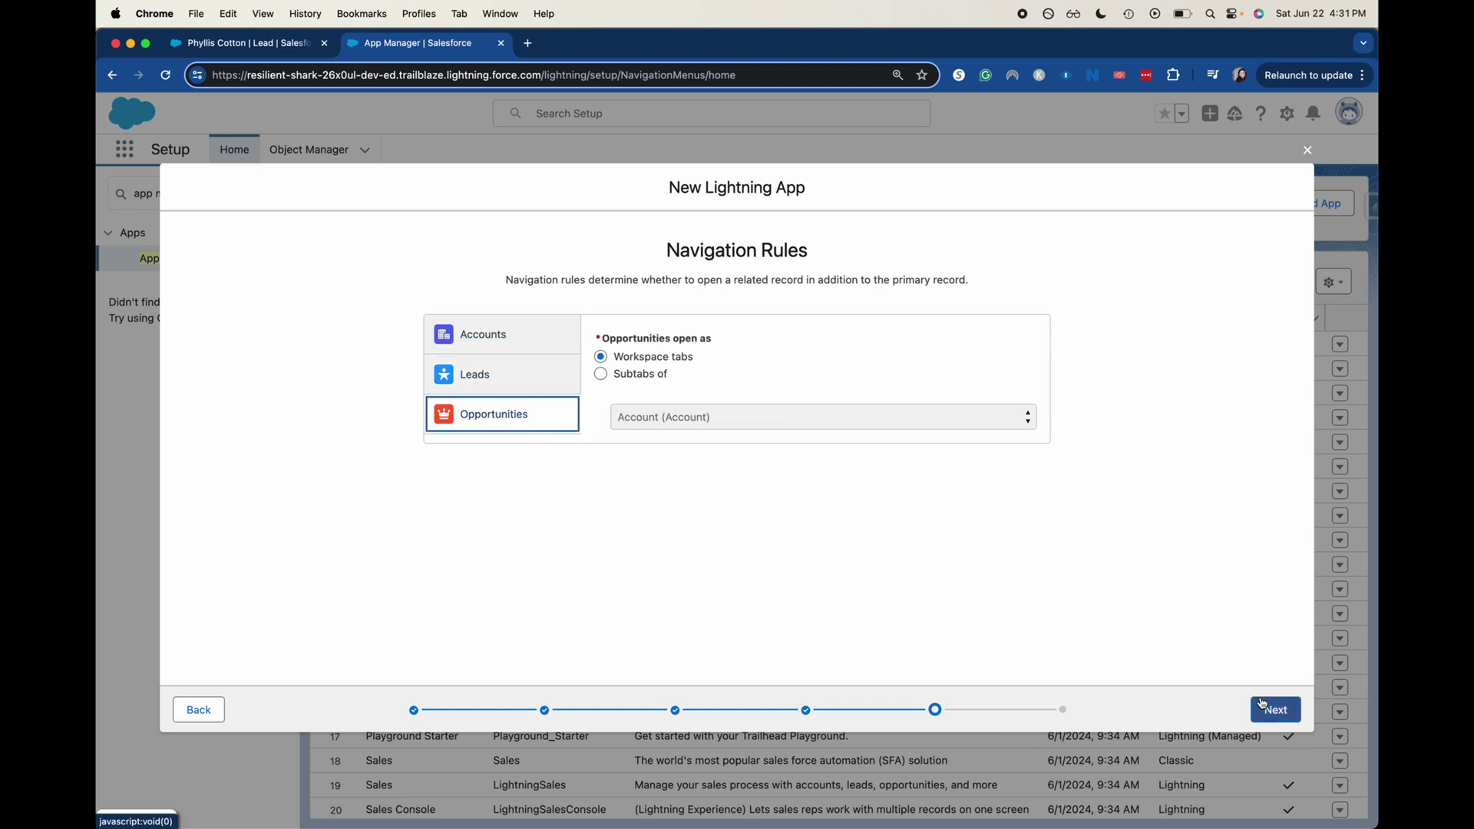
pyautogui.click(1273, 709)
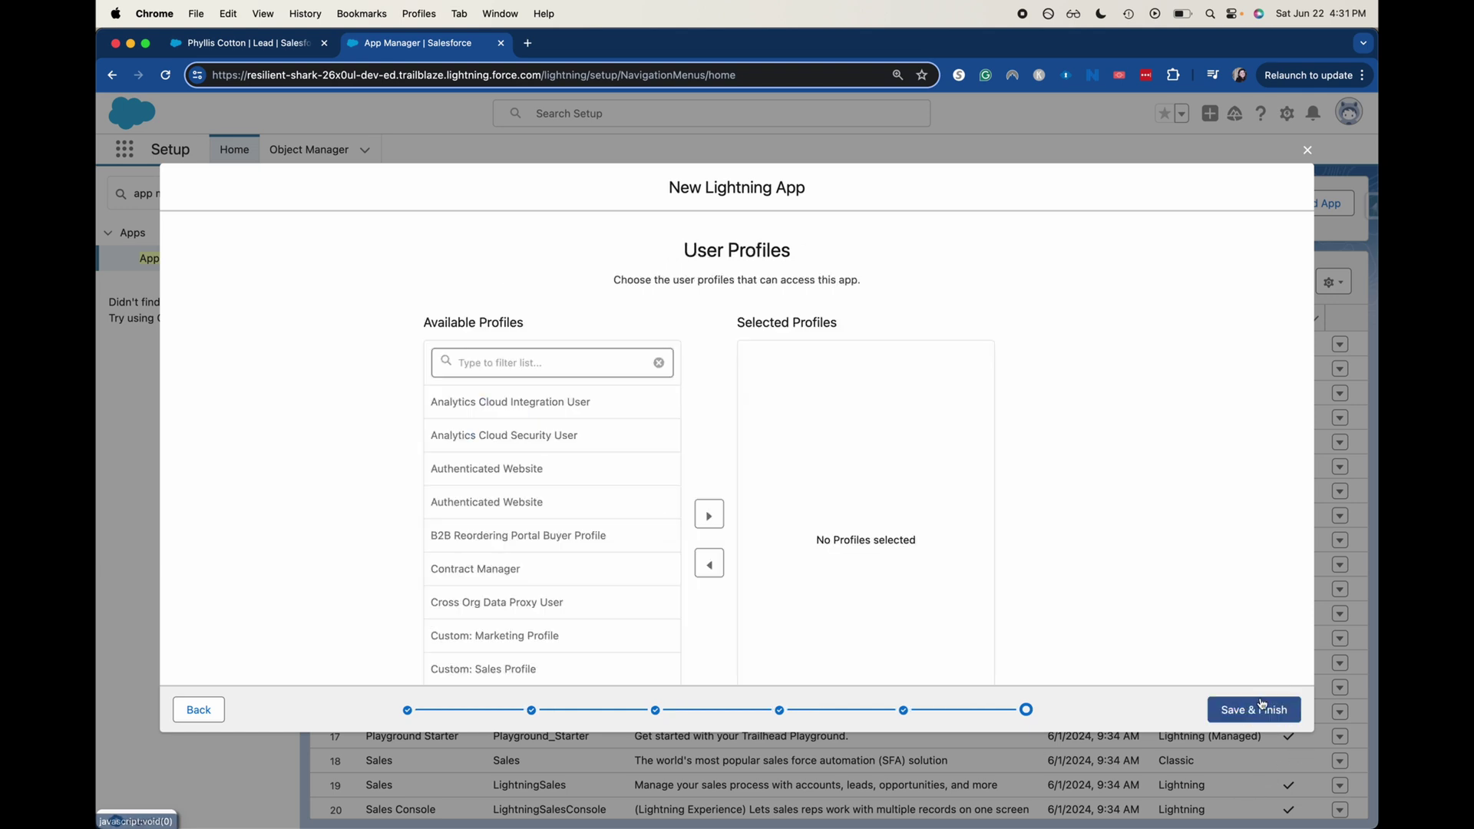
# - Add System Administrator to Selected Profiles, then open the App Launcher on the Sales Console lead tab
pyautogui.click(564, 362)
pyautogui.write('sy')
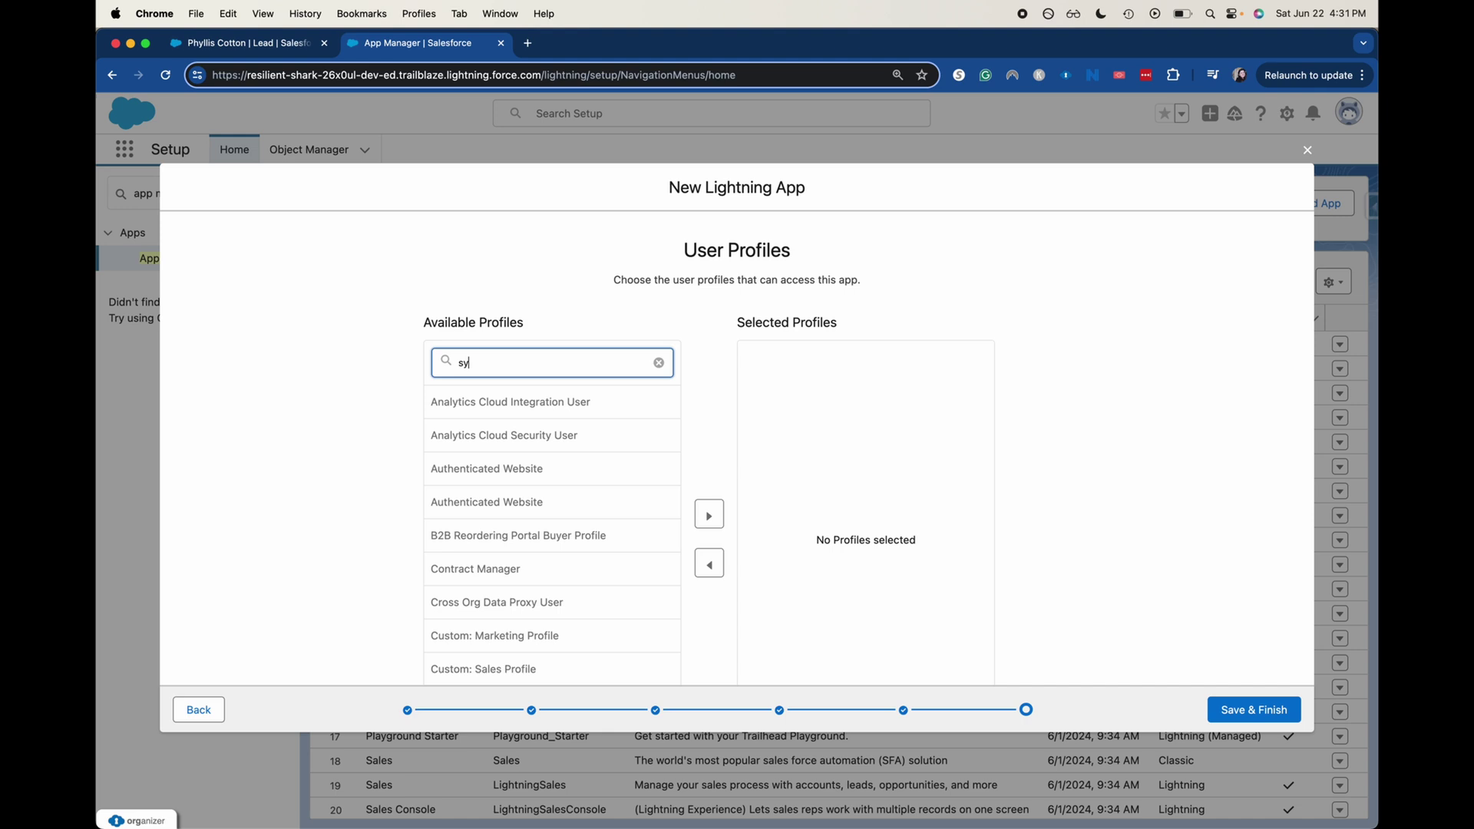
pyautogui.write('s')
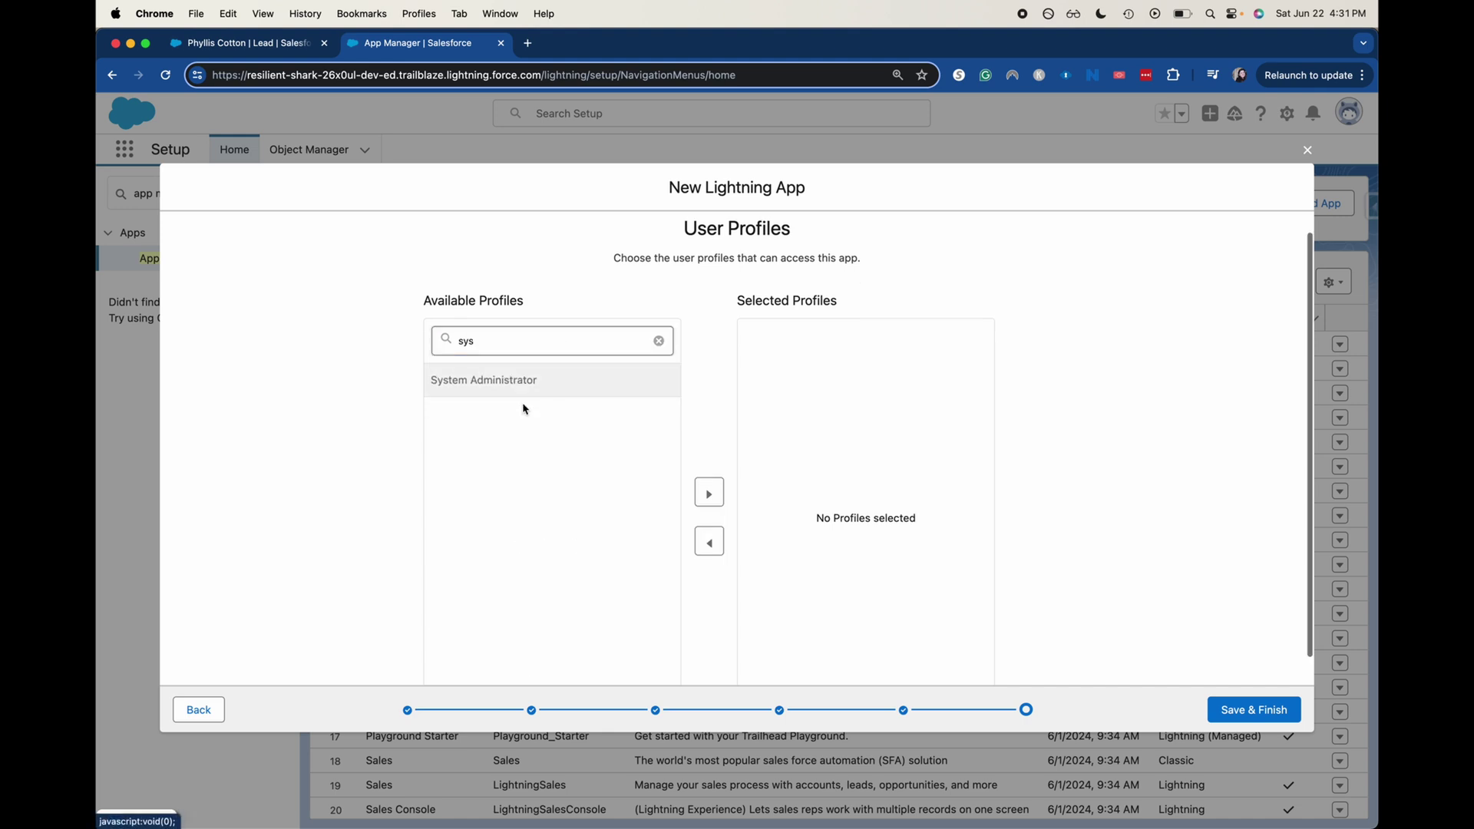
pyautogui.click(708, 494)
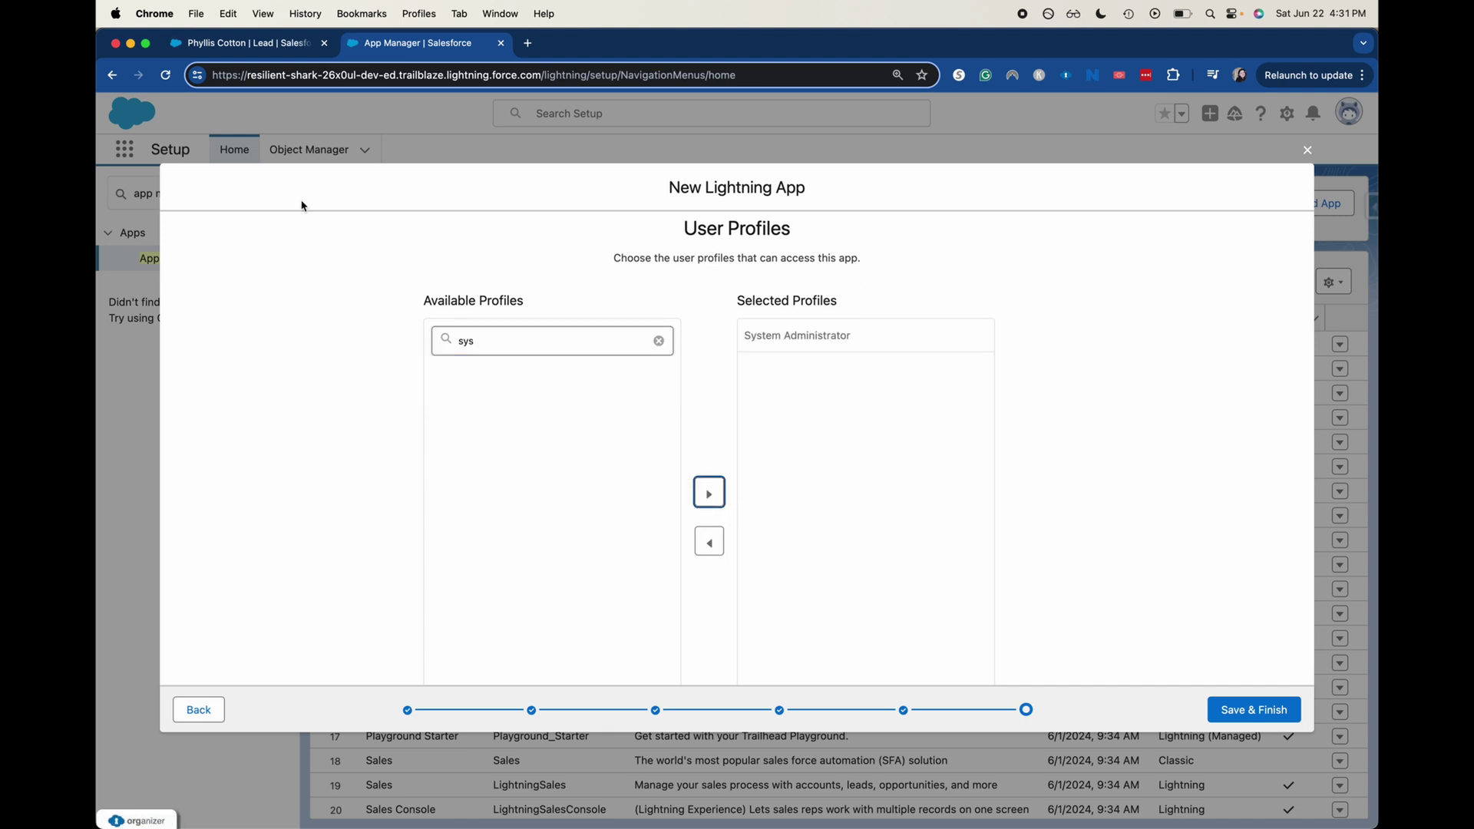
pyautogui.click(192, 46)
pyautogui.click(124, 149)
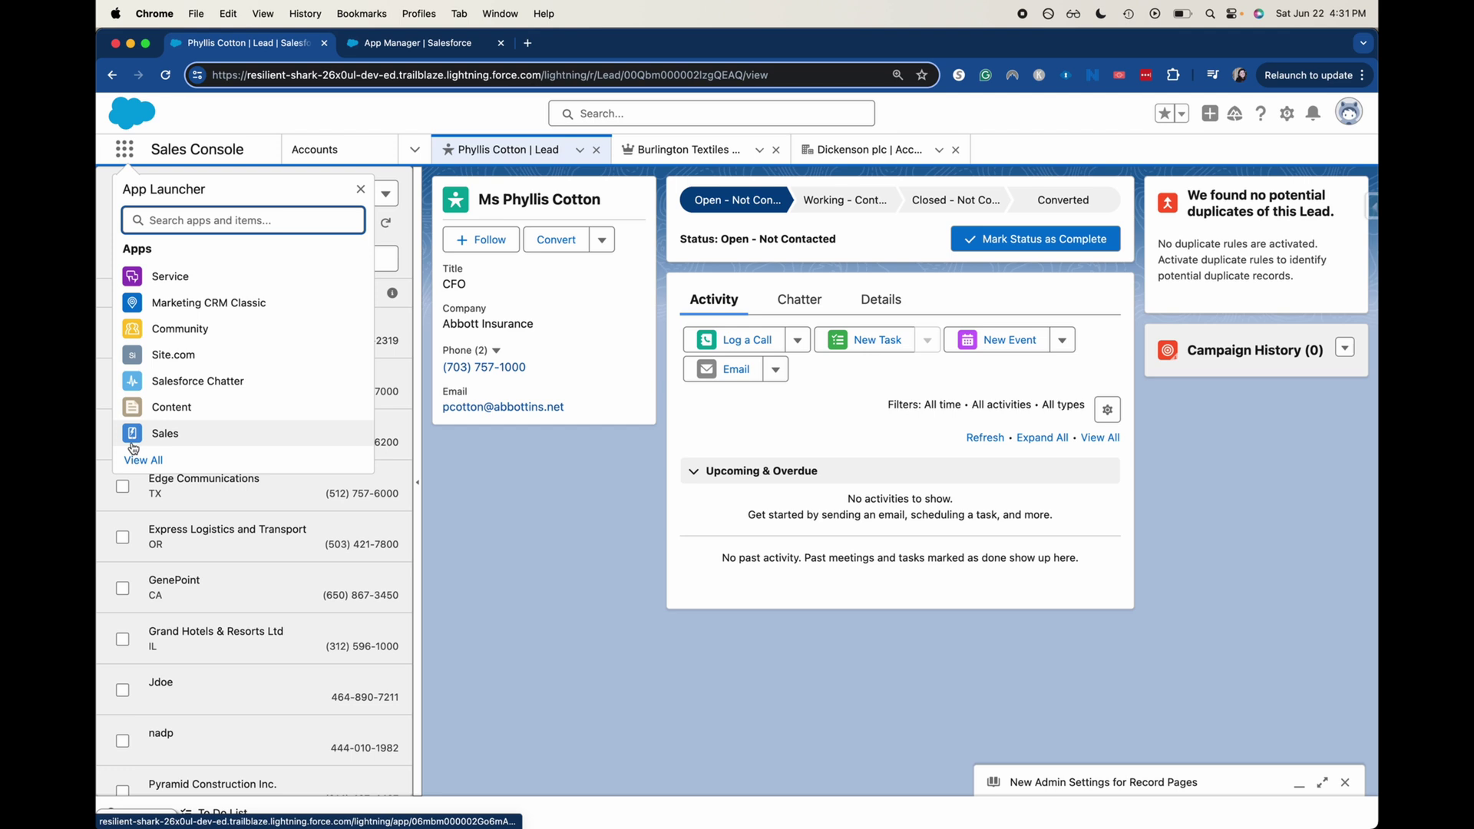
# - Browse the full app list, close the App Launcher and return to the App Manager User Profiles step
pyautogui.click(143, 459)
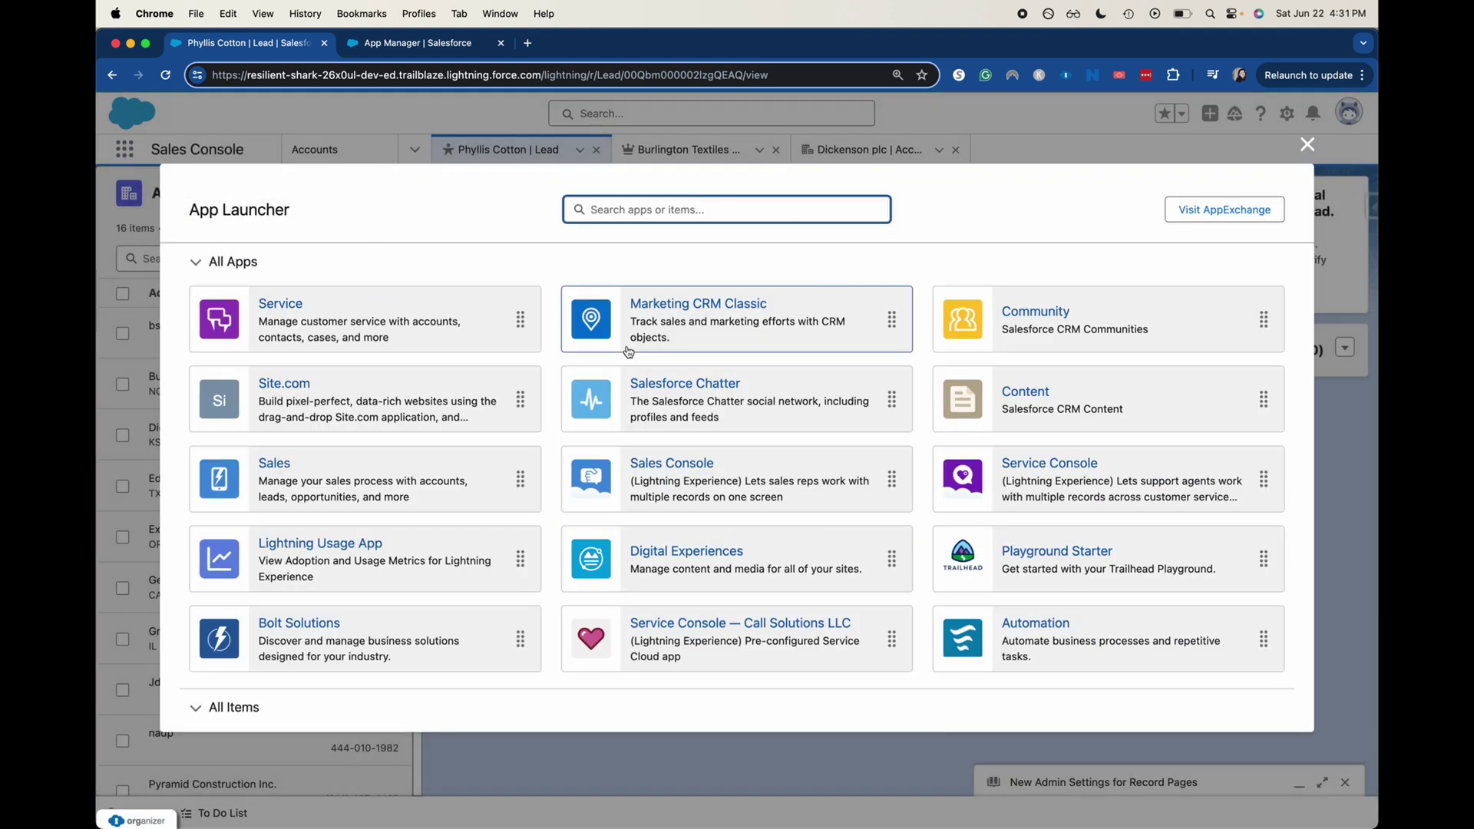
pyautogui.scroll(-2, 628, 351)
pyautogui.scroll(2, 760, 483)
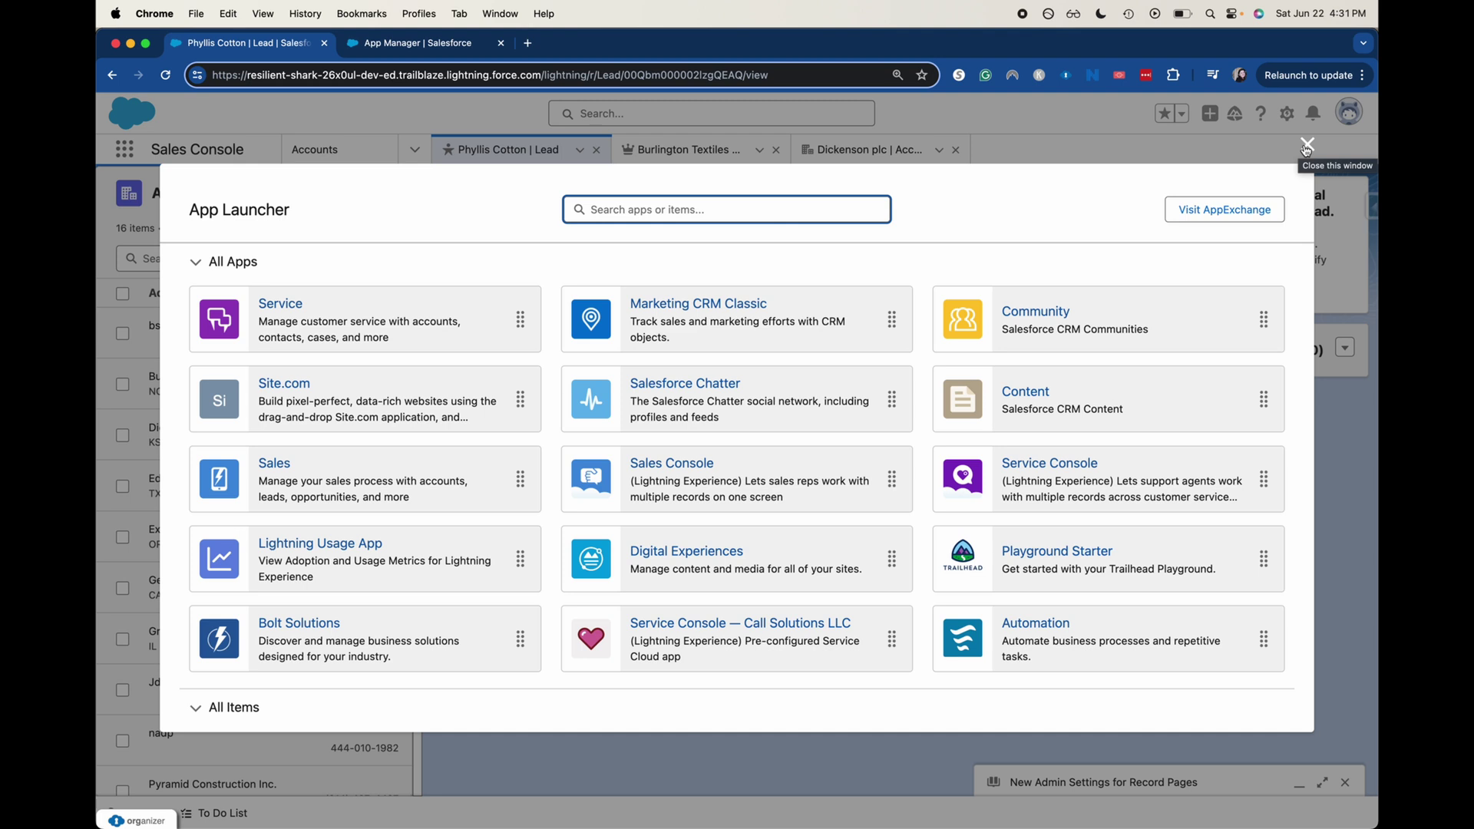
pyautogui.scroll(-2, 1144, 448)
pyautogui.scroll(2, 1144, 448)
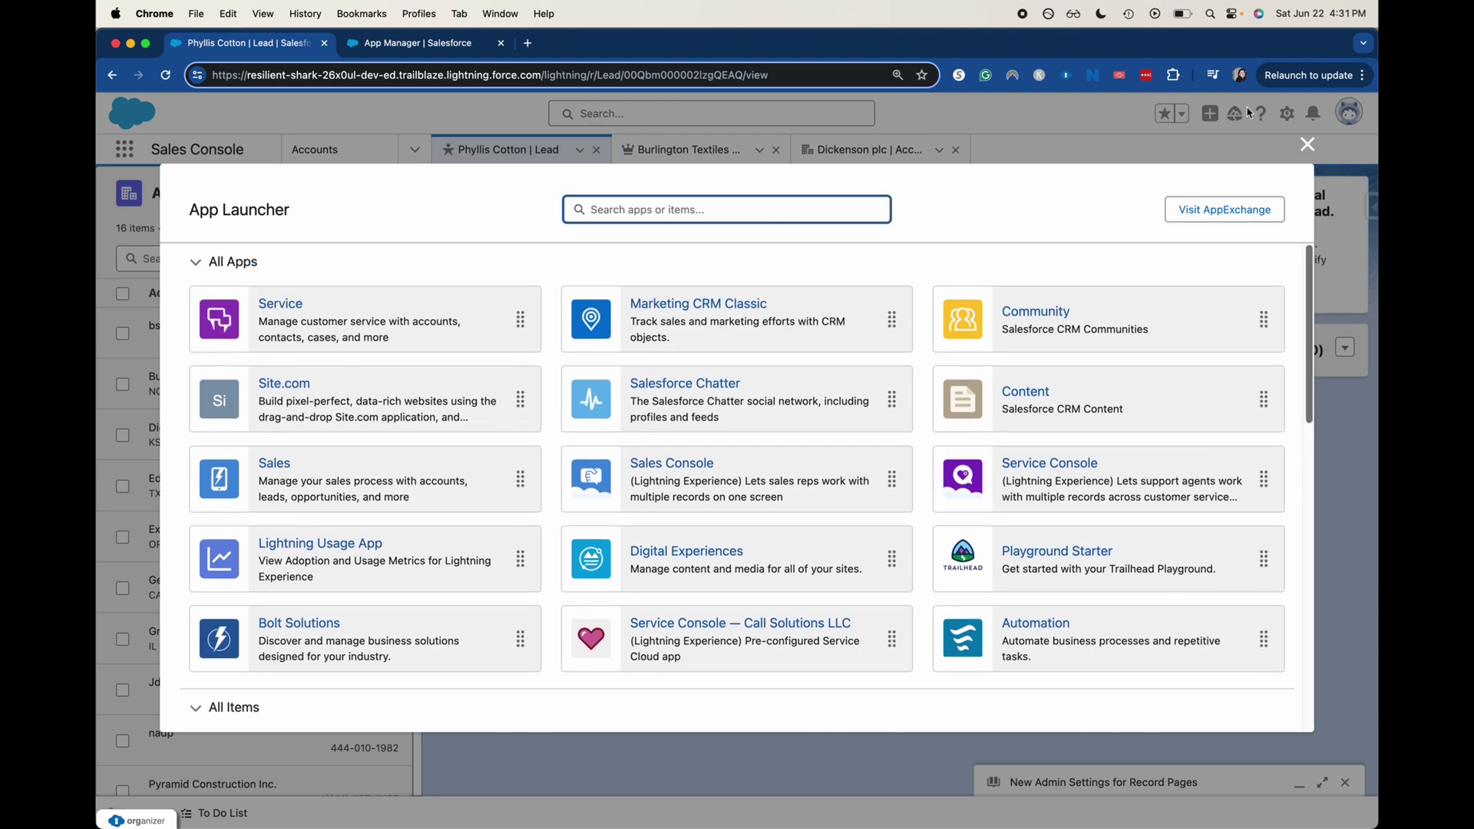
pyautogui.click(1306, 144)
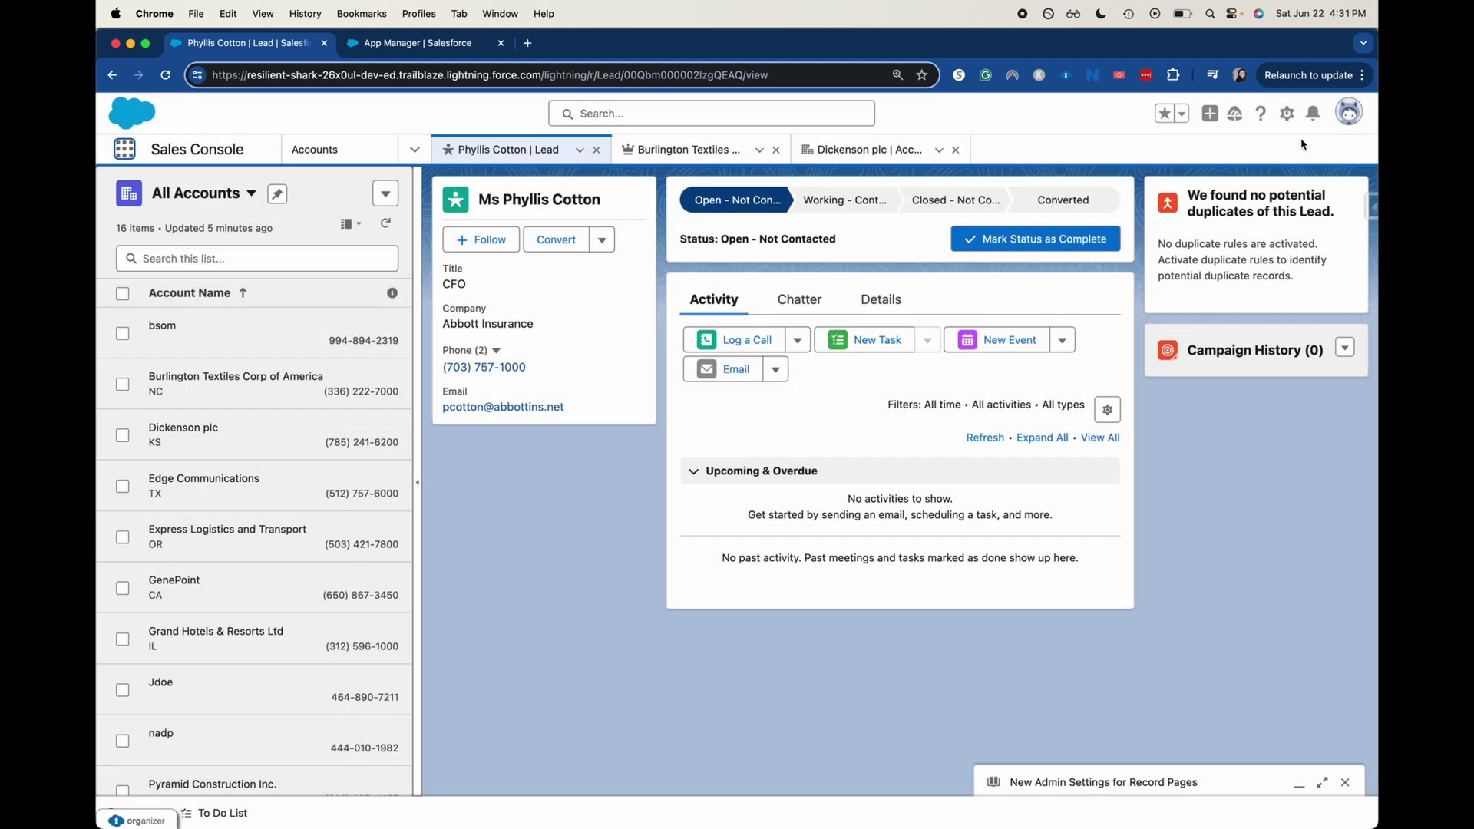
pyautogui.hotkey('ctrl', 'Tab')
pyautogui.scroll(-1, 798, 382)
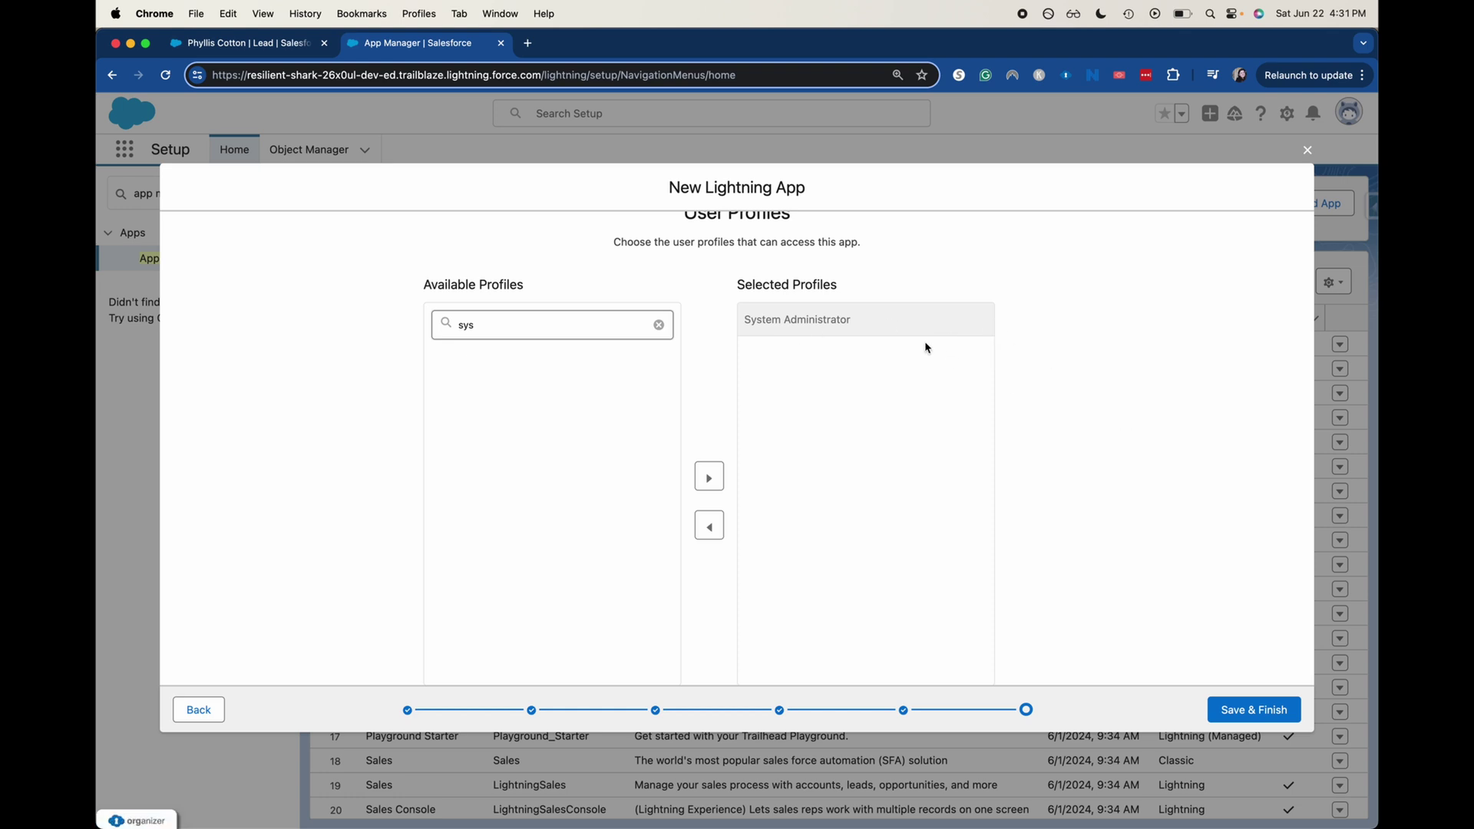
# - Clear the profile filter and add Custom: Sales Profile to Selected Profiles
pyautogui.click(659, 324)
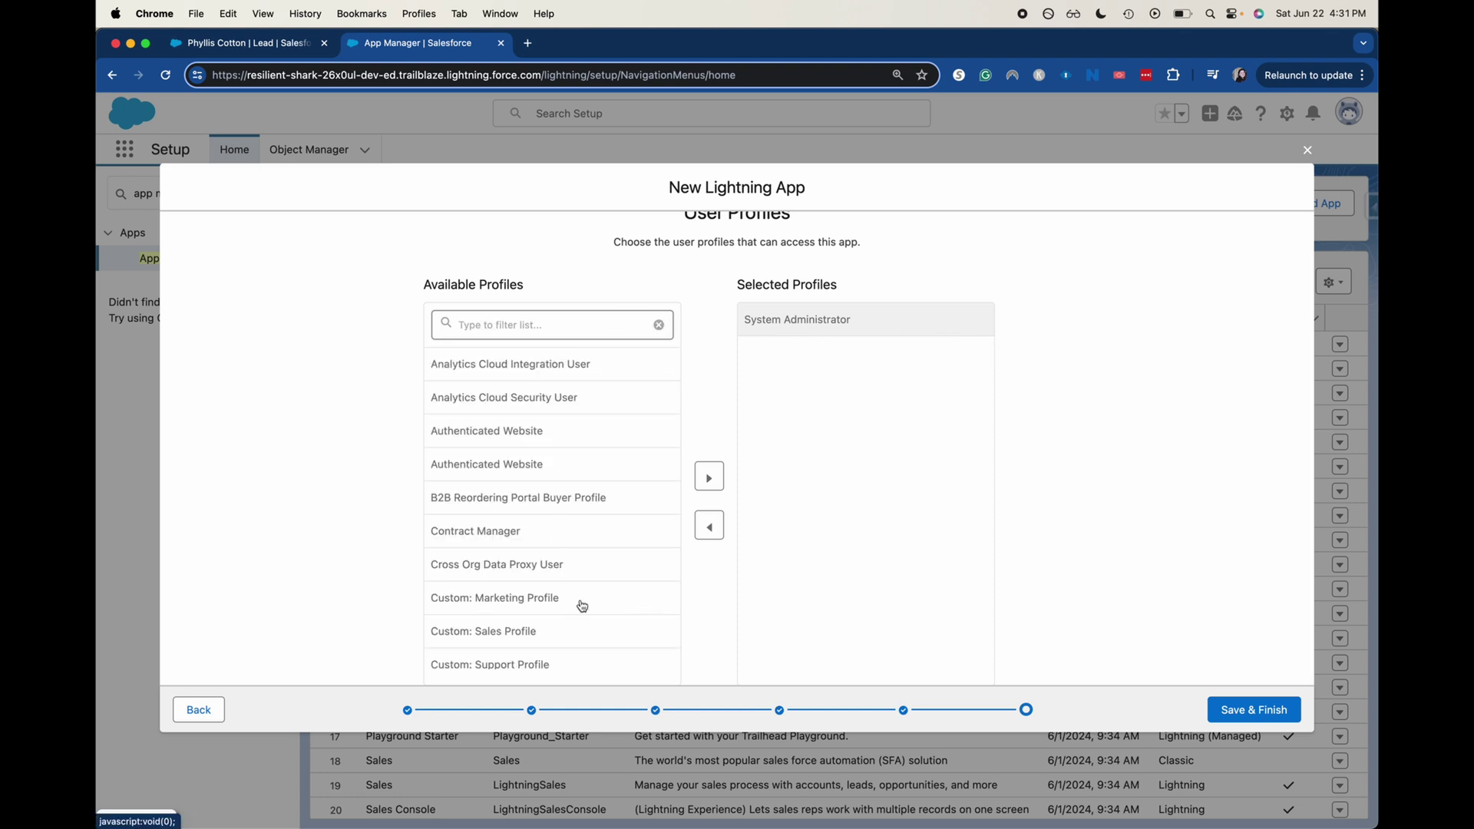
pyautogui.click(553, 624)
pyautogui.click(710, 477)
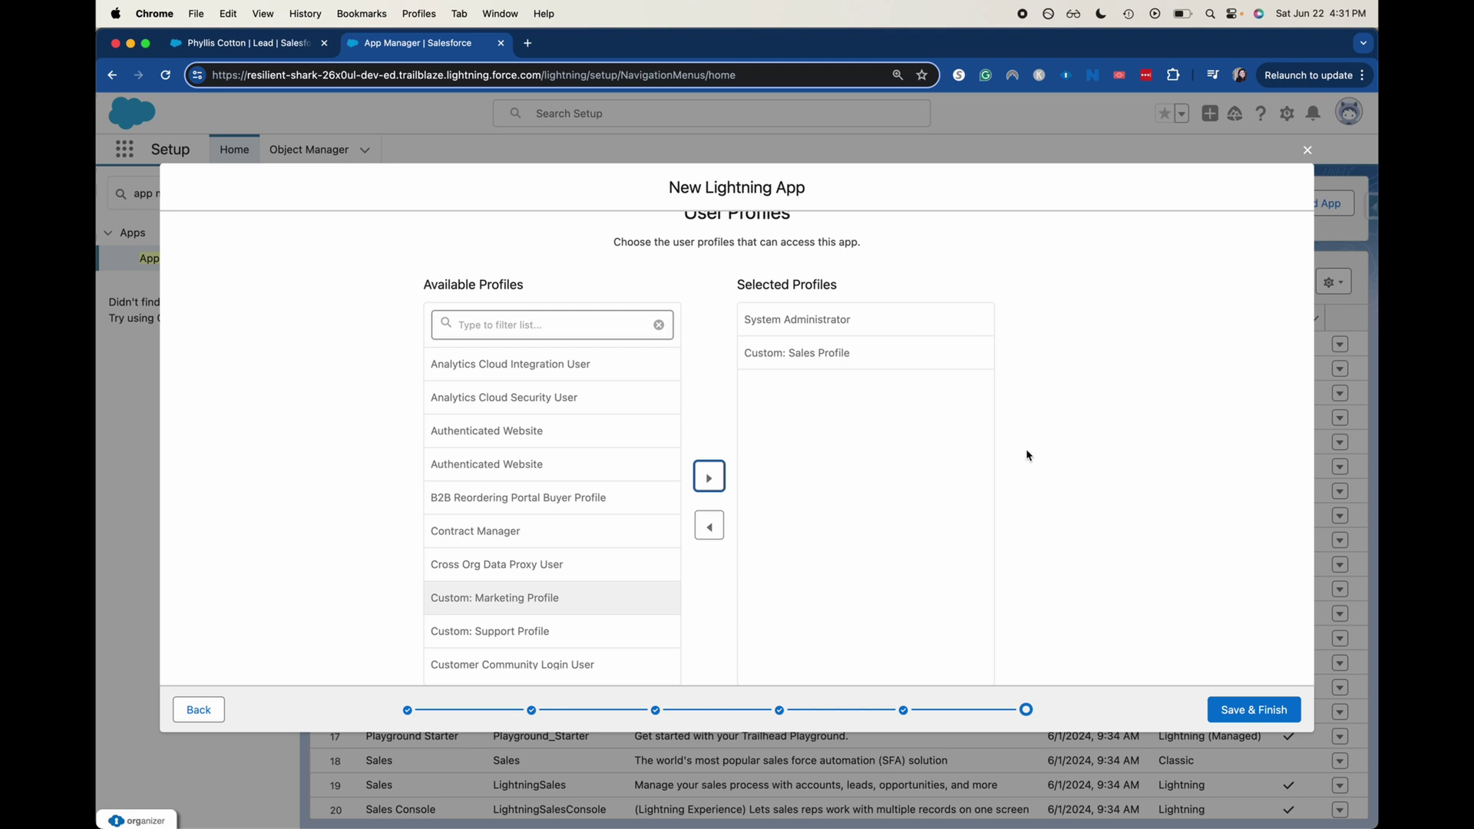
pyautogui.scroll(-5, 510, 506)
pyautogui.scroll(-5, 510, 508)
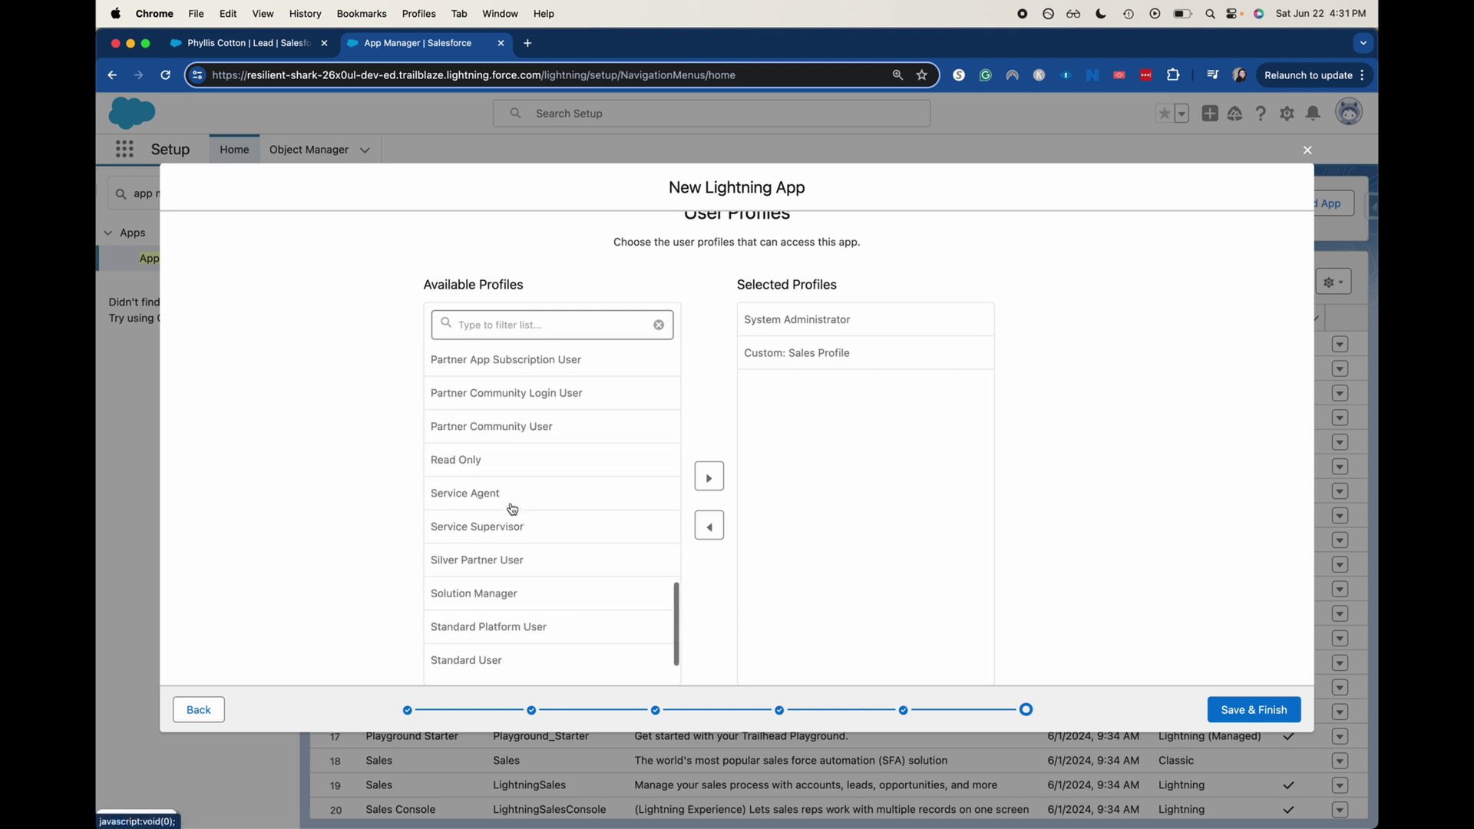
pyautogui.scroll(12, 510, 508)
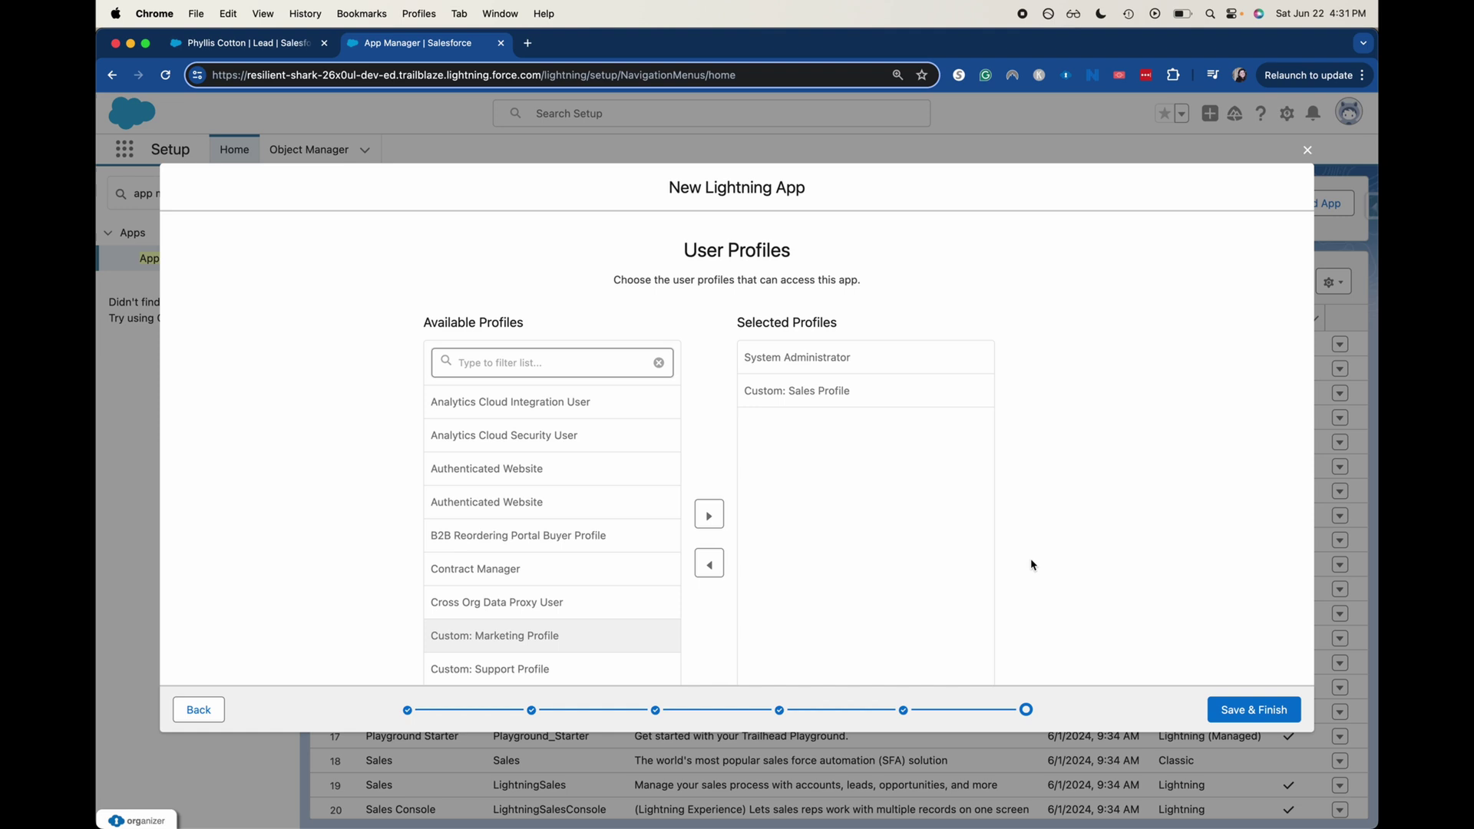
# - Save & Finish the new console app, then open it for editing from App Manager
pyautogui.click(1249, 712)
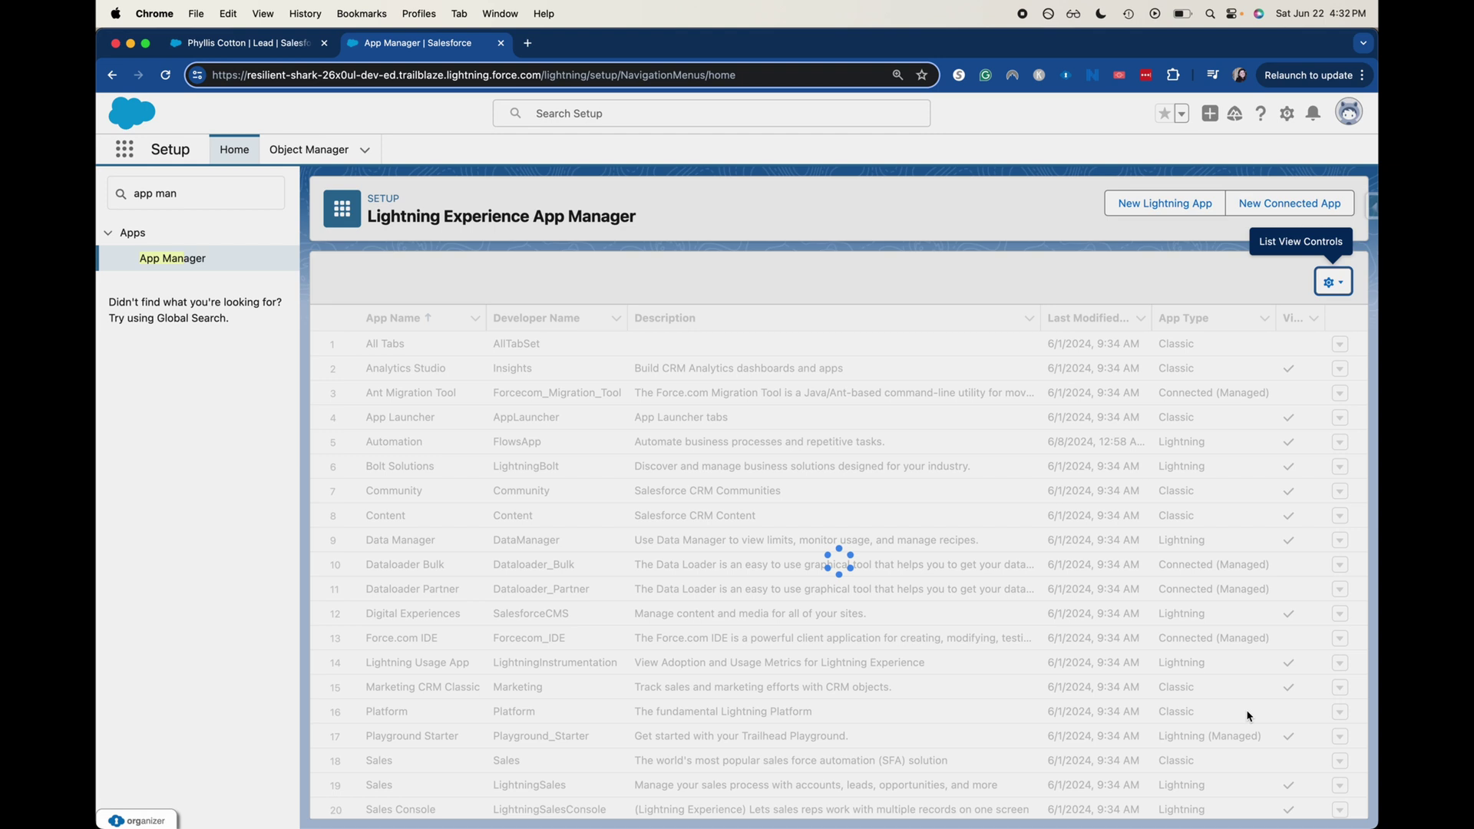
pyautogui.scroll(-5, 491, 418)
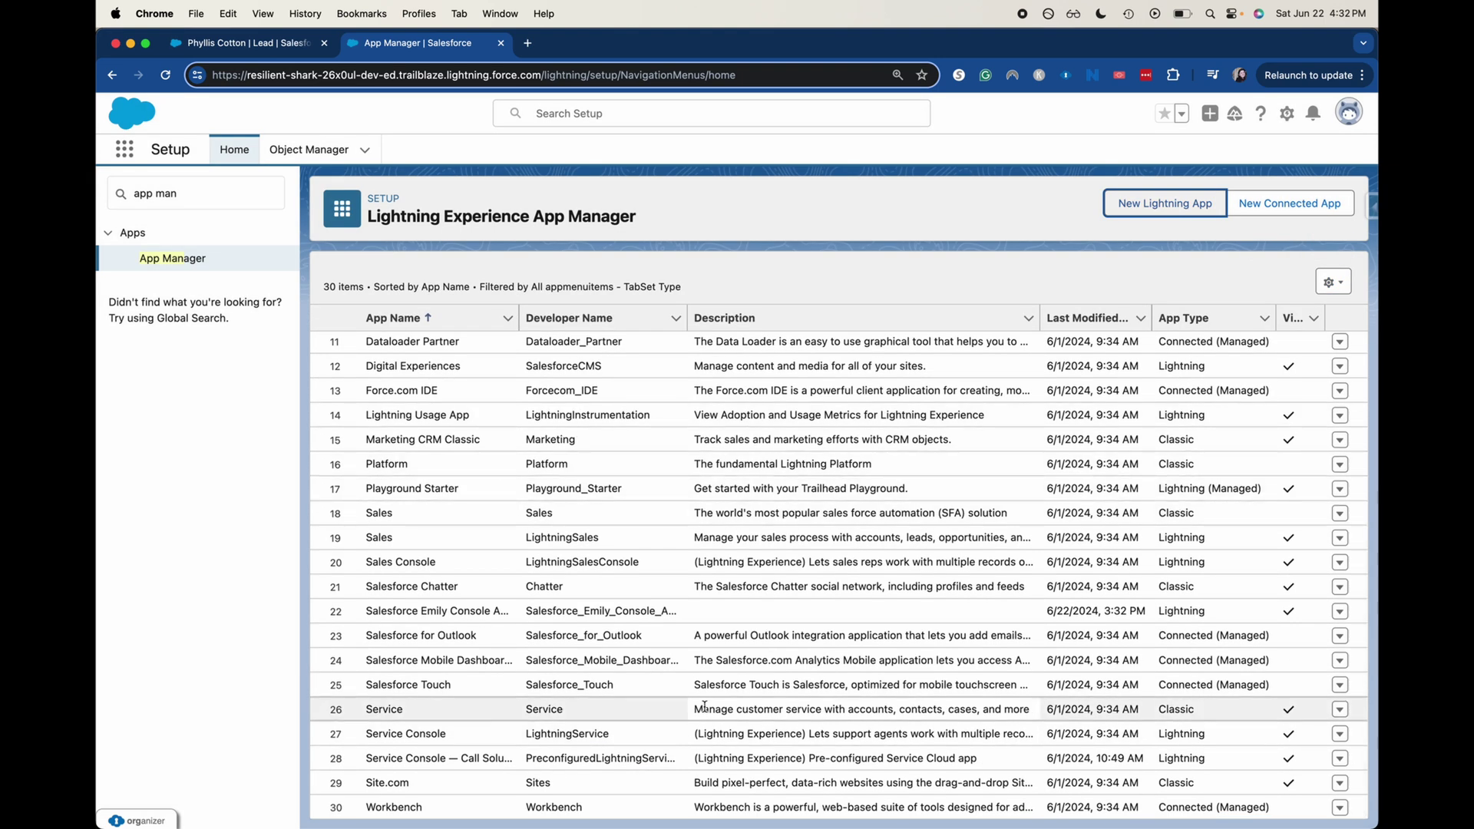
pyautogui.click(1334, 617)
pyautogui.click(1299, 643)
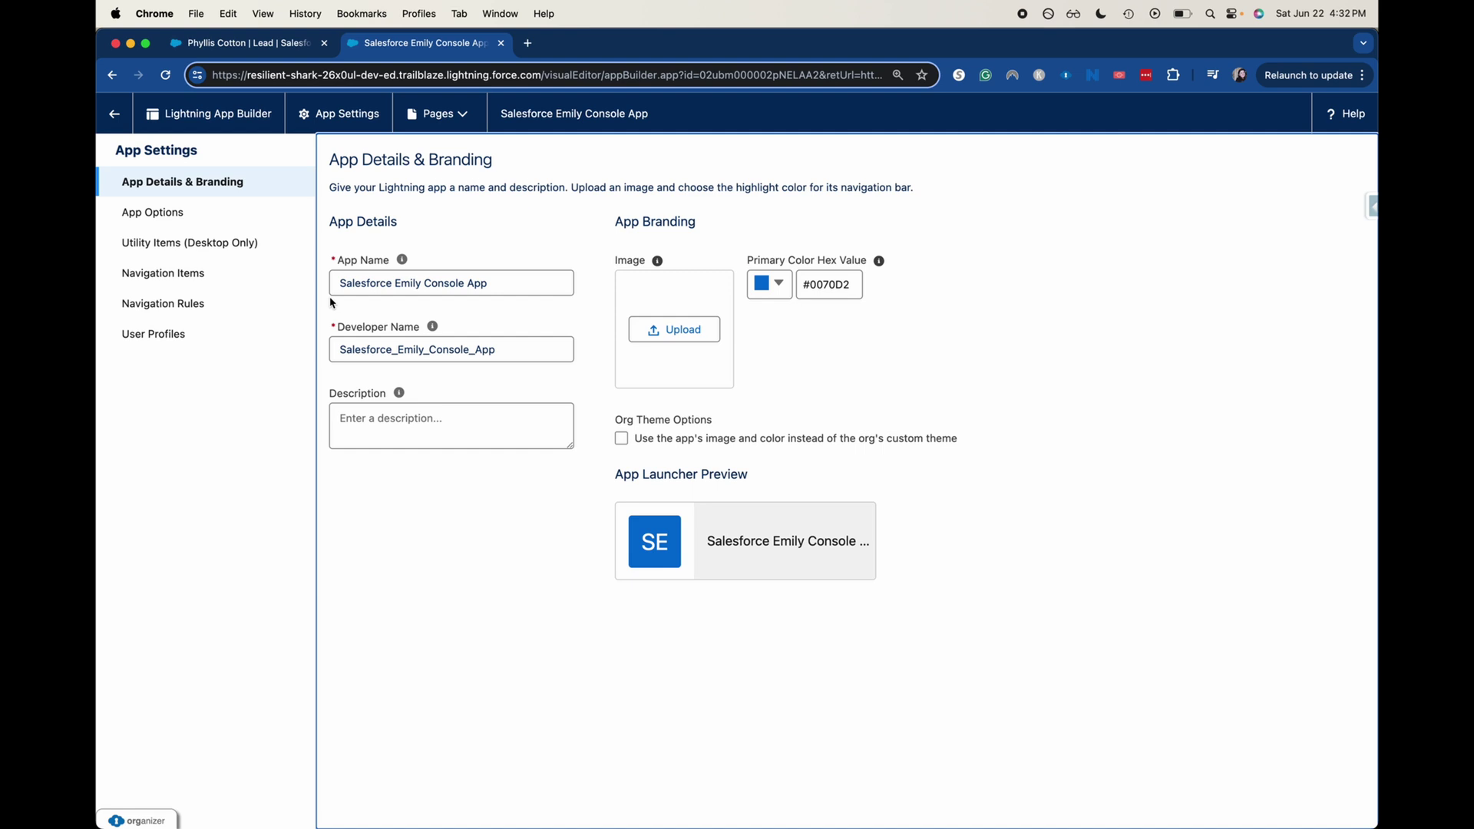
# - Review the app's Utility Items, Navigation Items and Navigation Rules pages
pyautogui.click(132, 239)
pyautogui.click(134, 278)
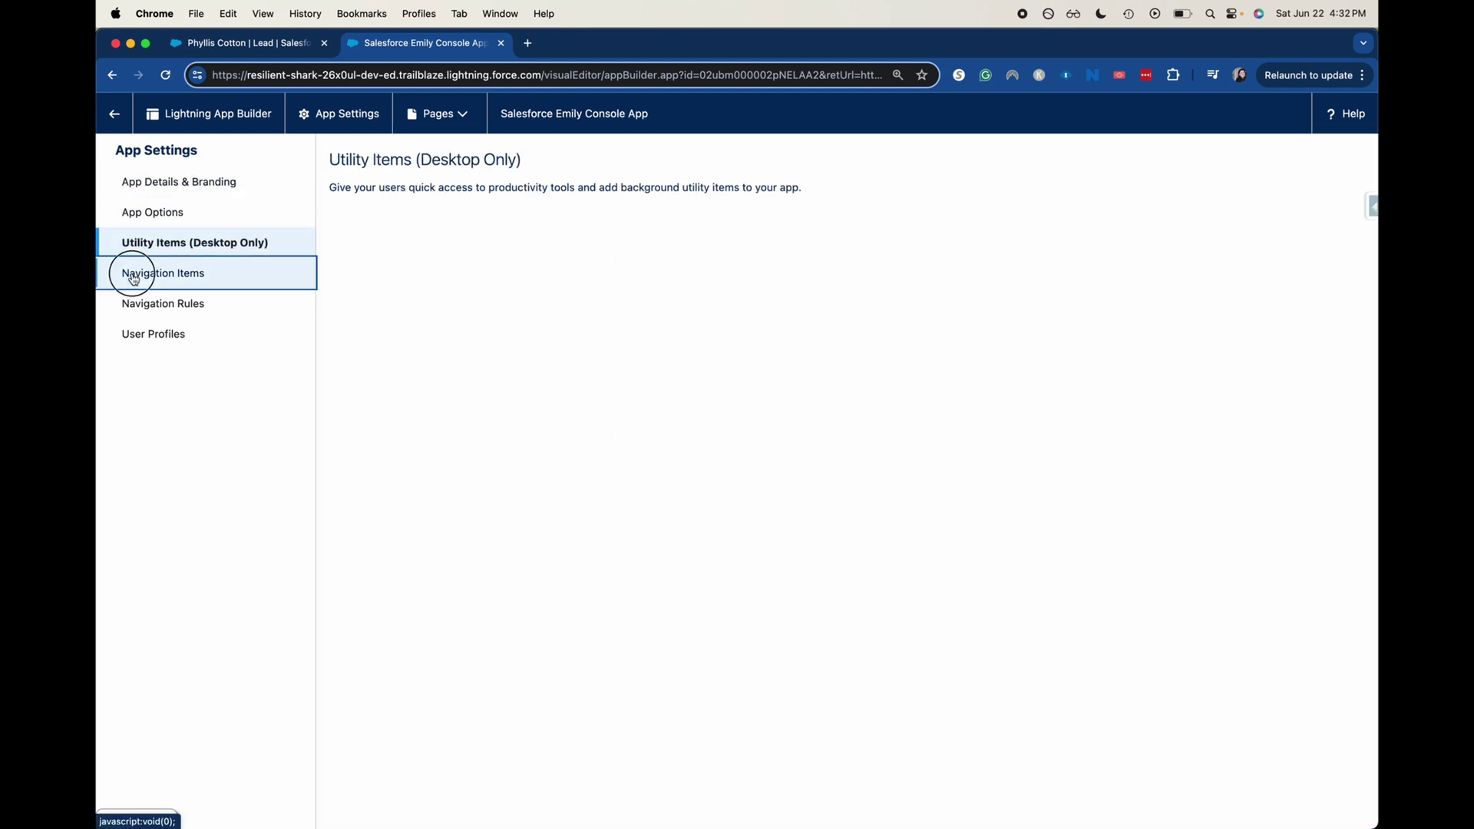
pyautogui.click(147, 304)
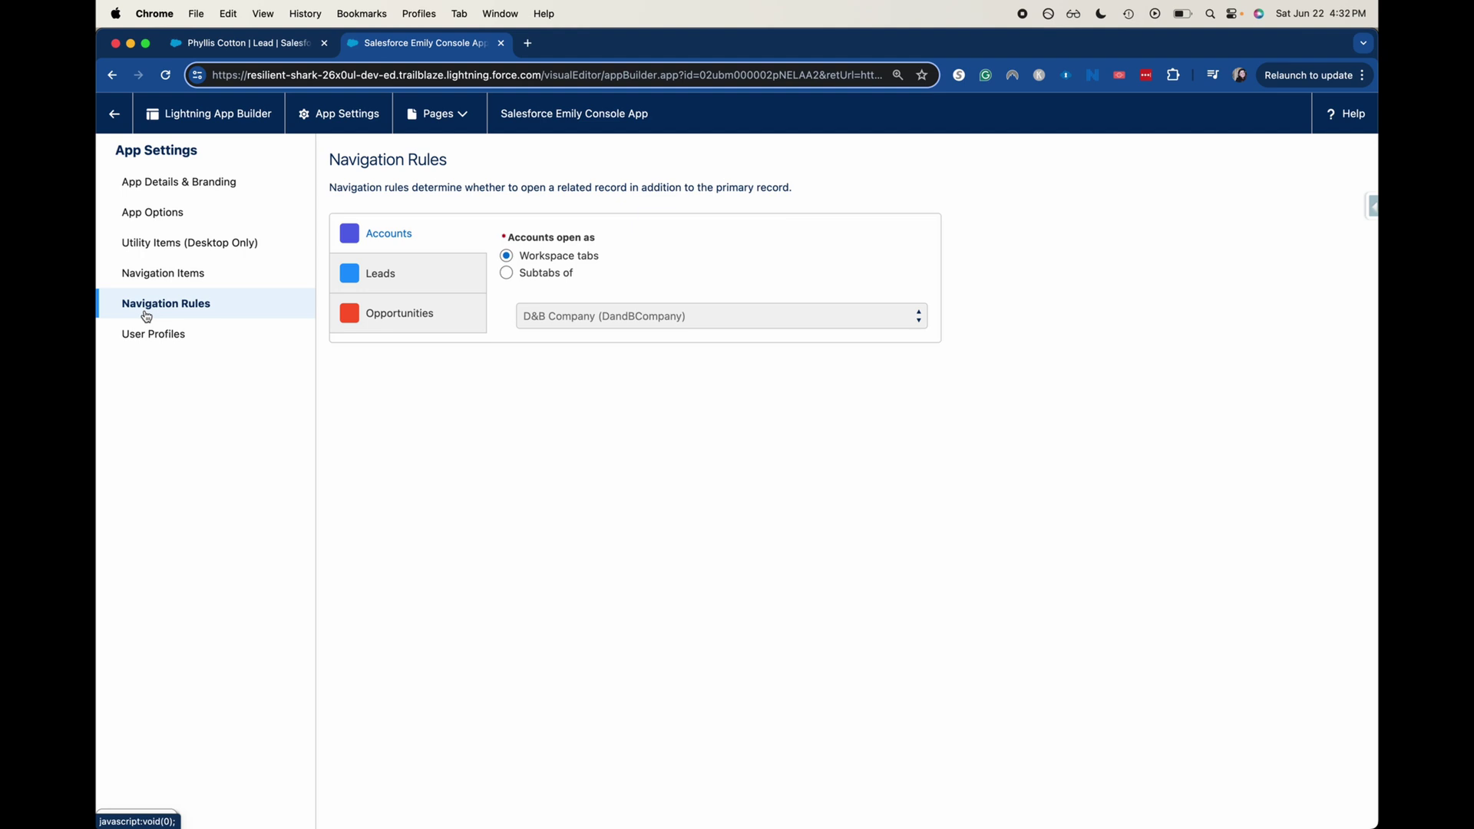
# - Reload the Sales Console page and launch the new console app from the App Launcher
pyautogui.hotkey('ctrl', 'shift', 'Tab')
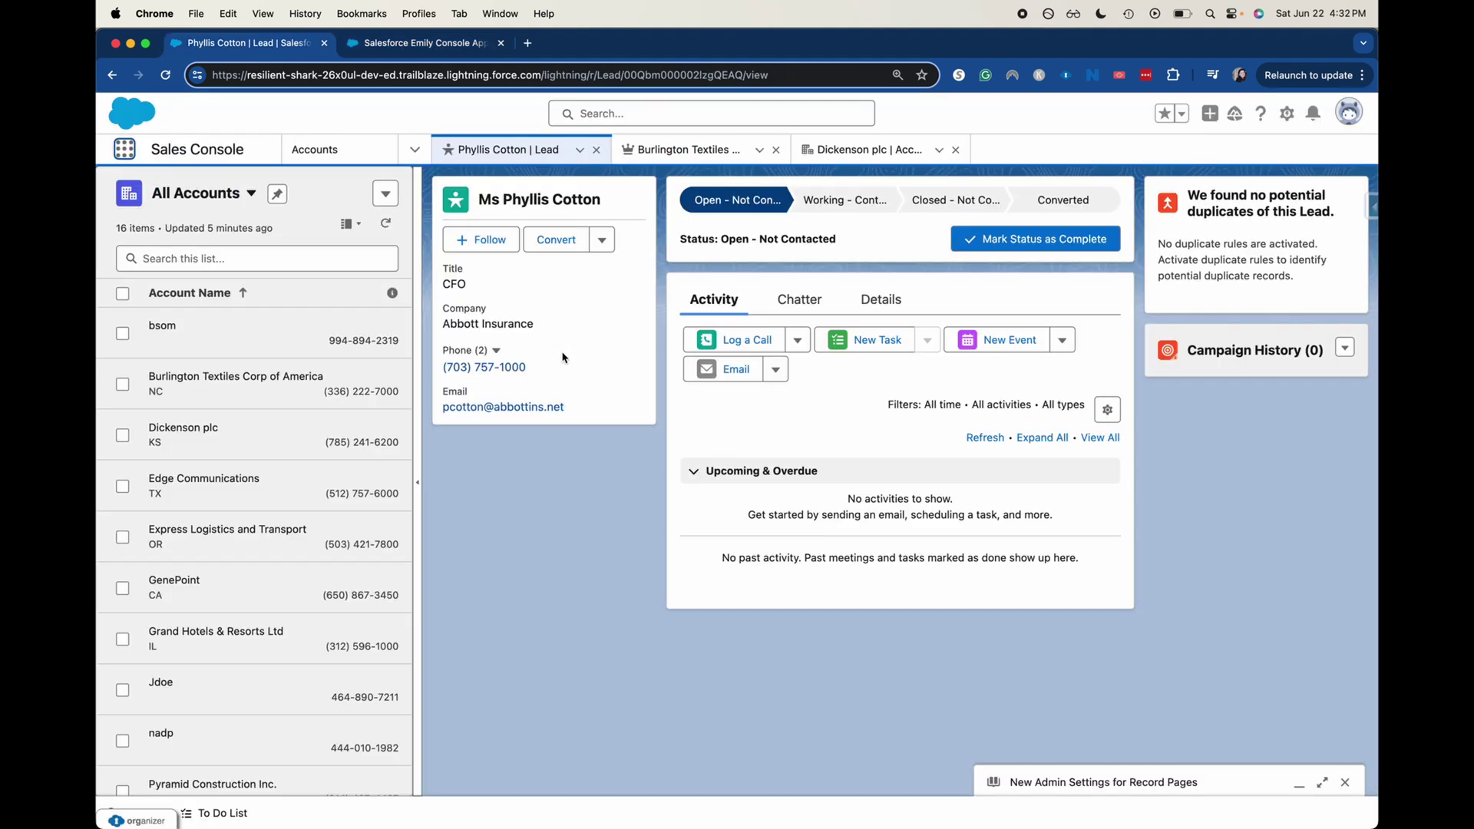
pyautogui.press('super+r')
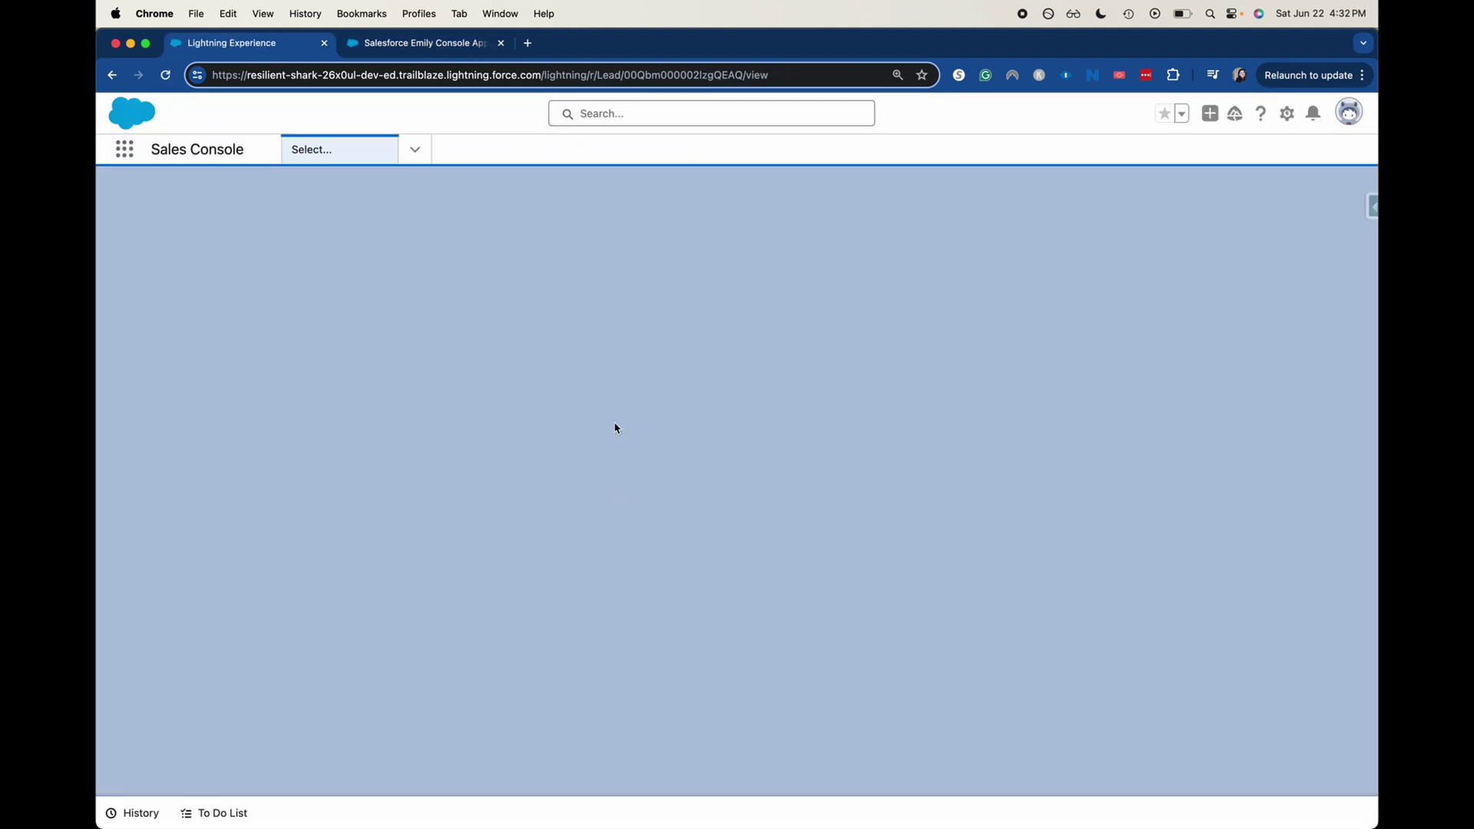
pyautogui.click(124, 148)
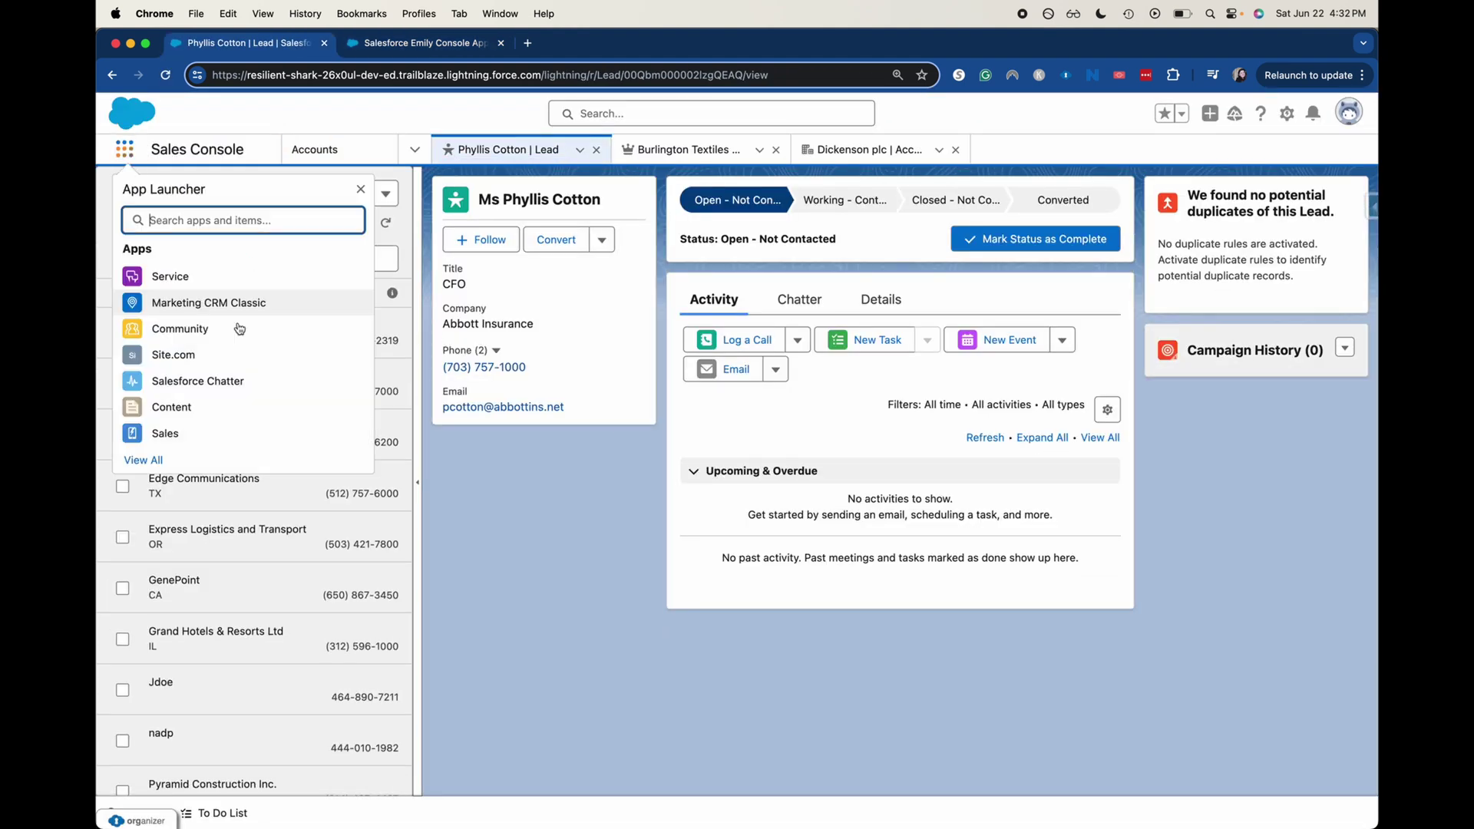
pyautogui.click(143, 459)
pyautogui.scroll(-1, 406, 691)
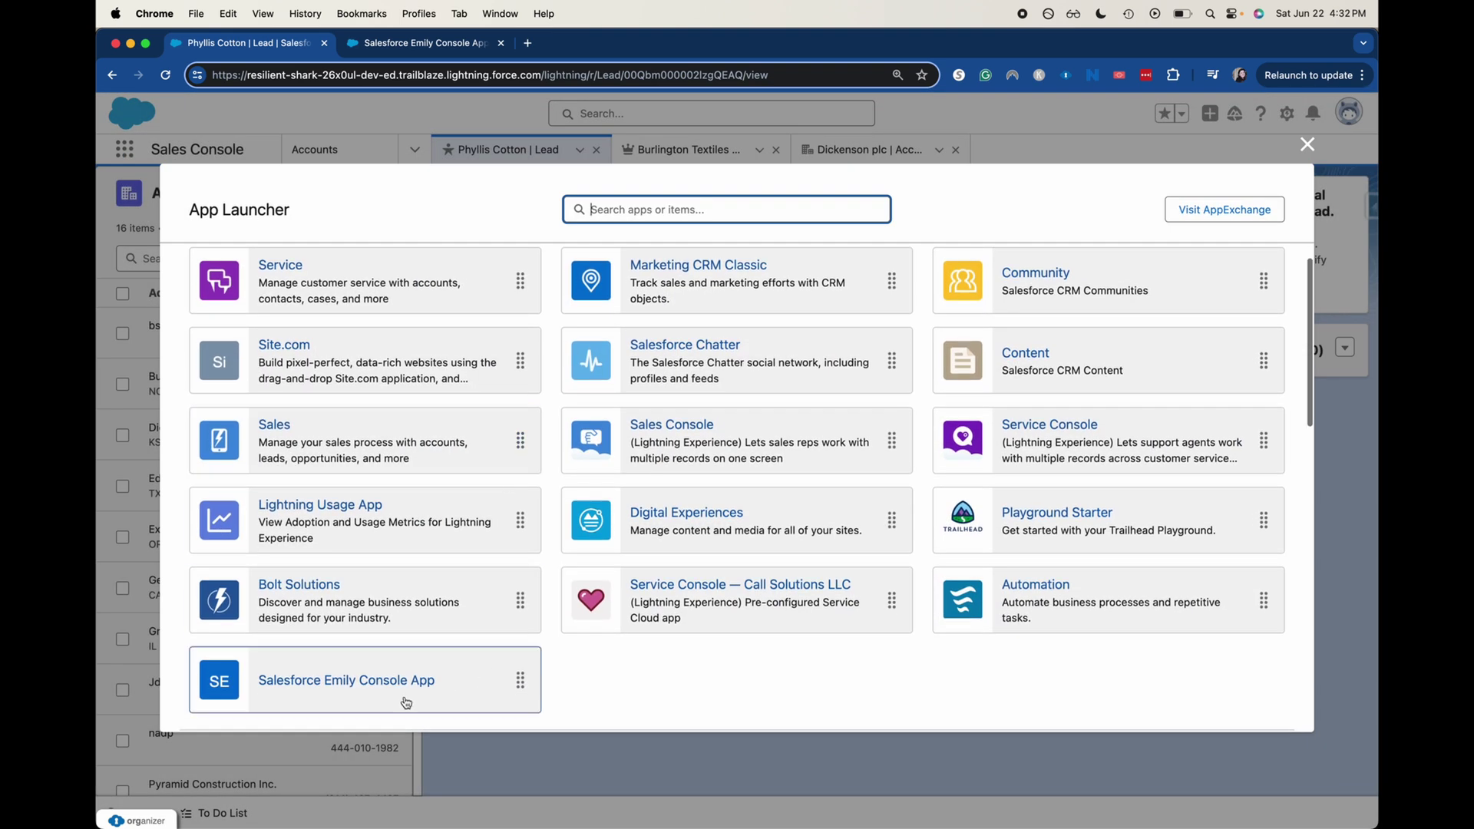
pyautogui.click(406, 702)
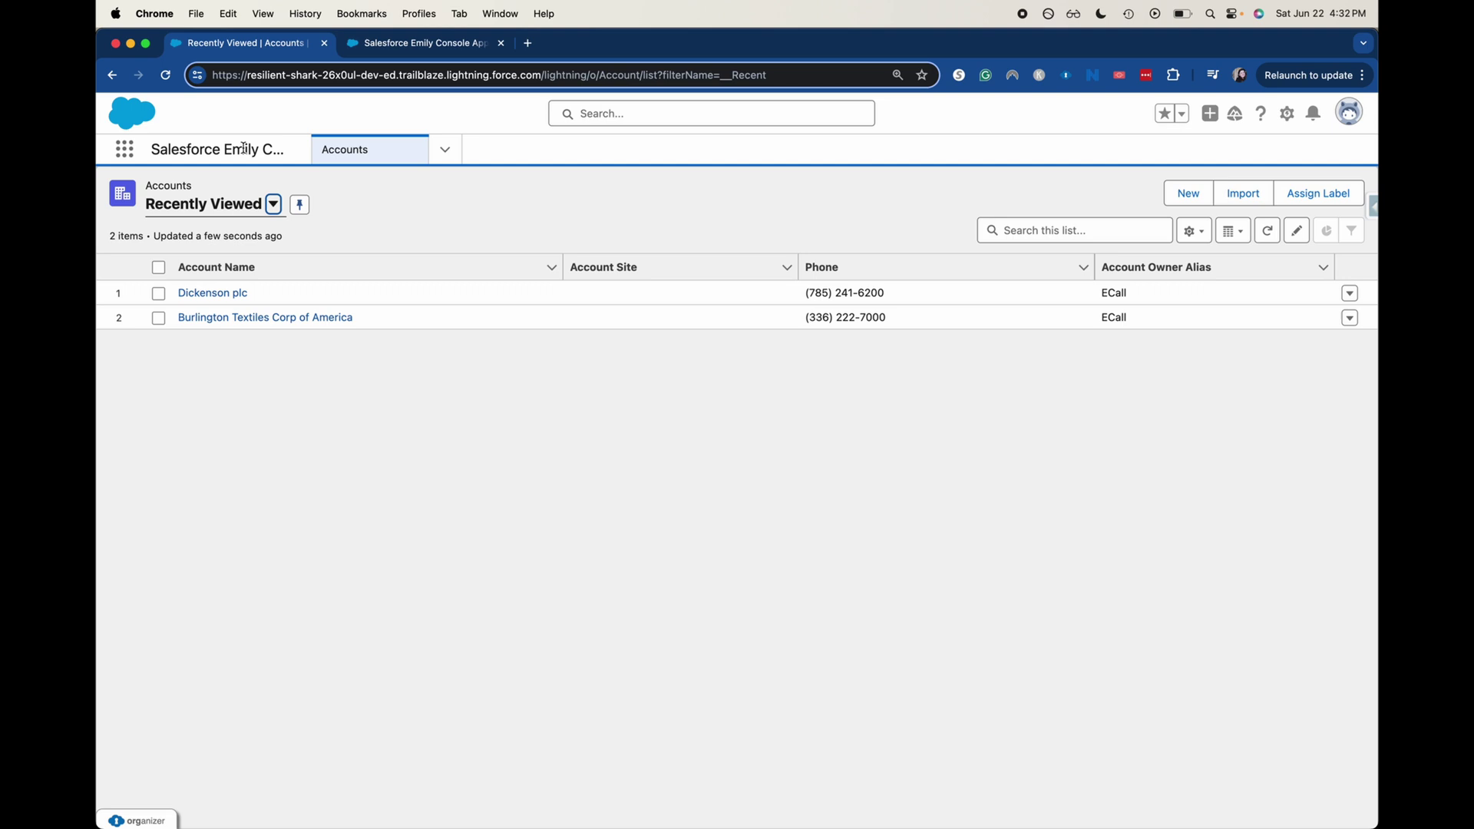
# - Open the Dickenson plc account from Accounts and try the To Do List and Macros utilities
pyautogui.click(445, 150)
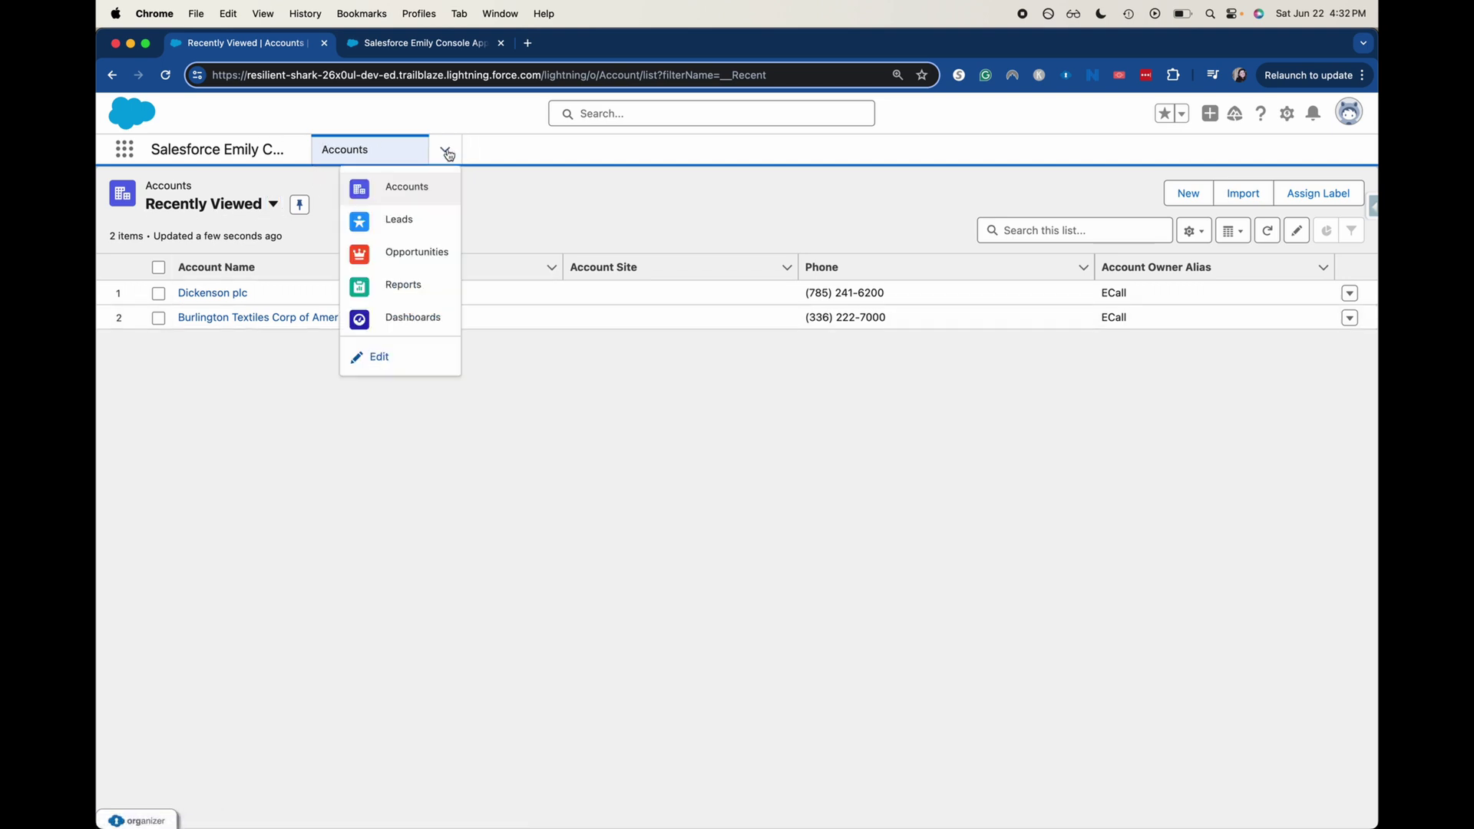
pyautogui.click(427, 201)
pyautogui.click(222, 293)
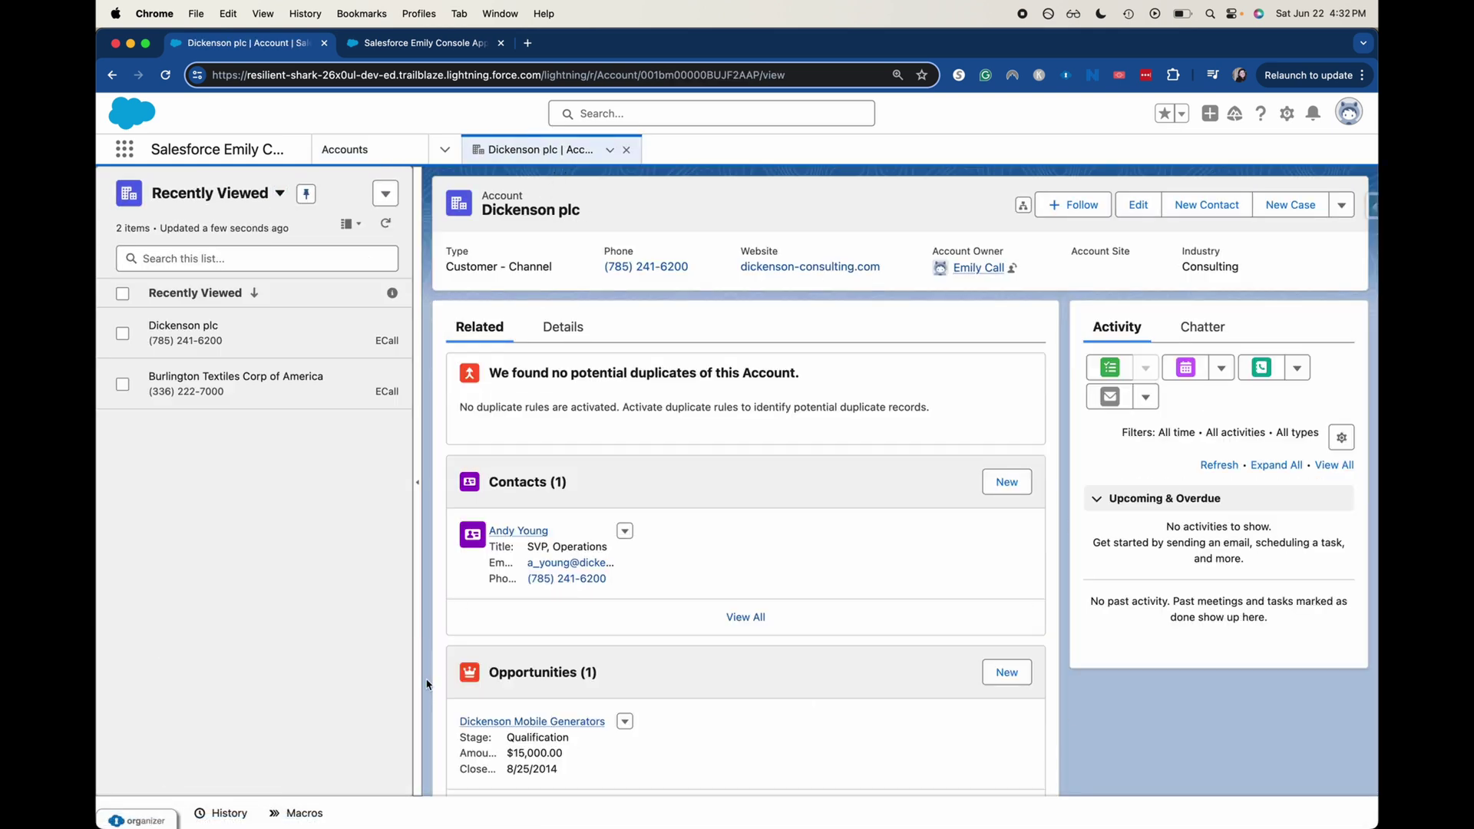
pyautogui.click(161, 808)
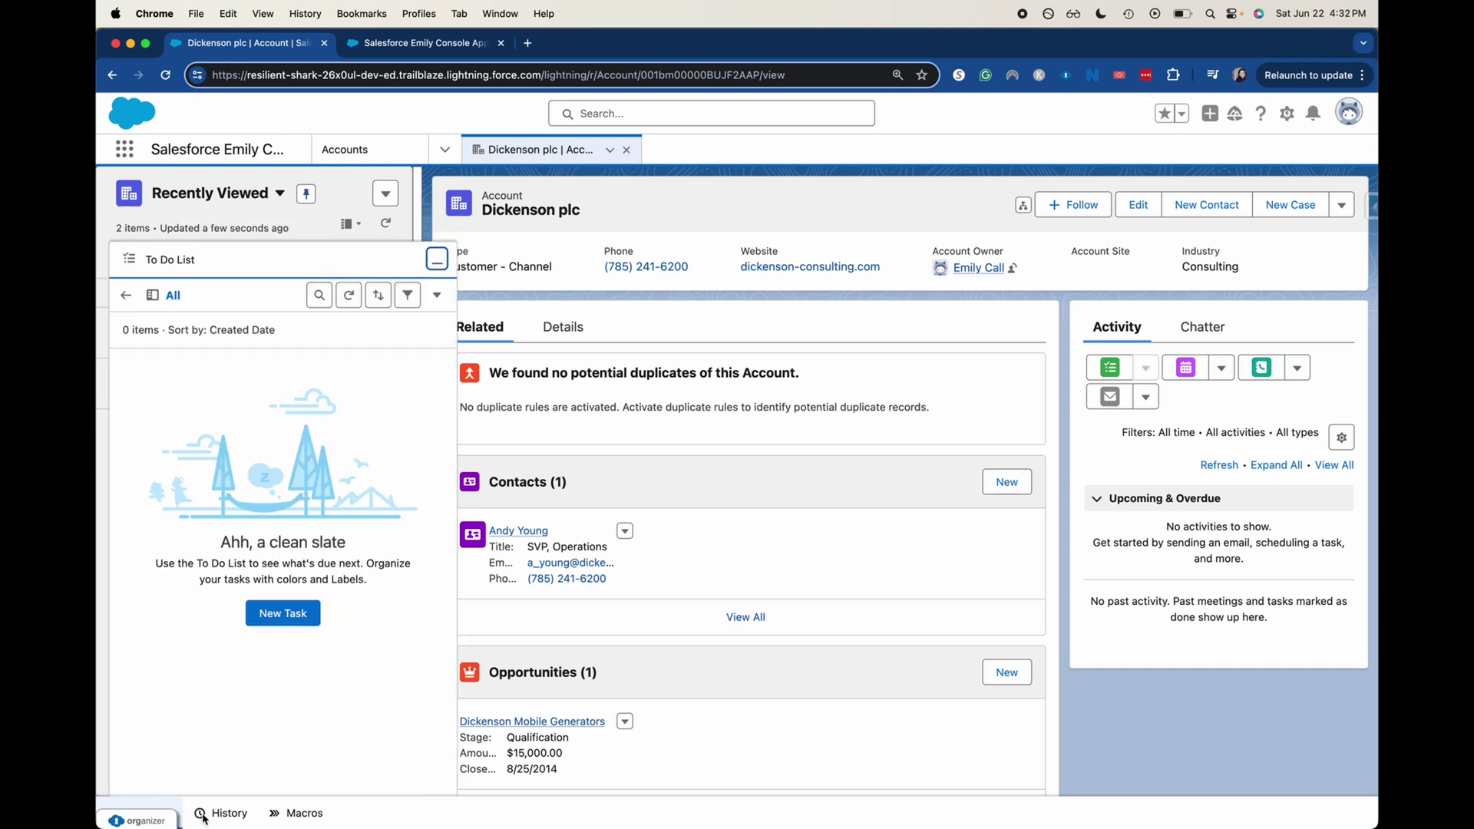
pyautogui.click(268, 817)
pyautogui.click(578, 429)
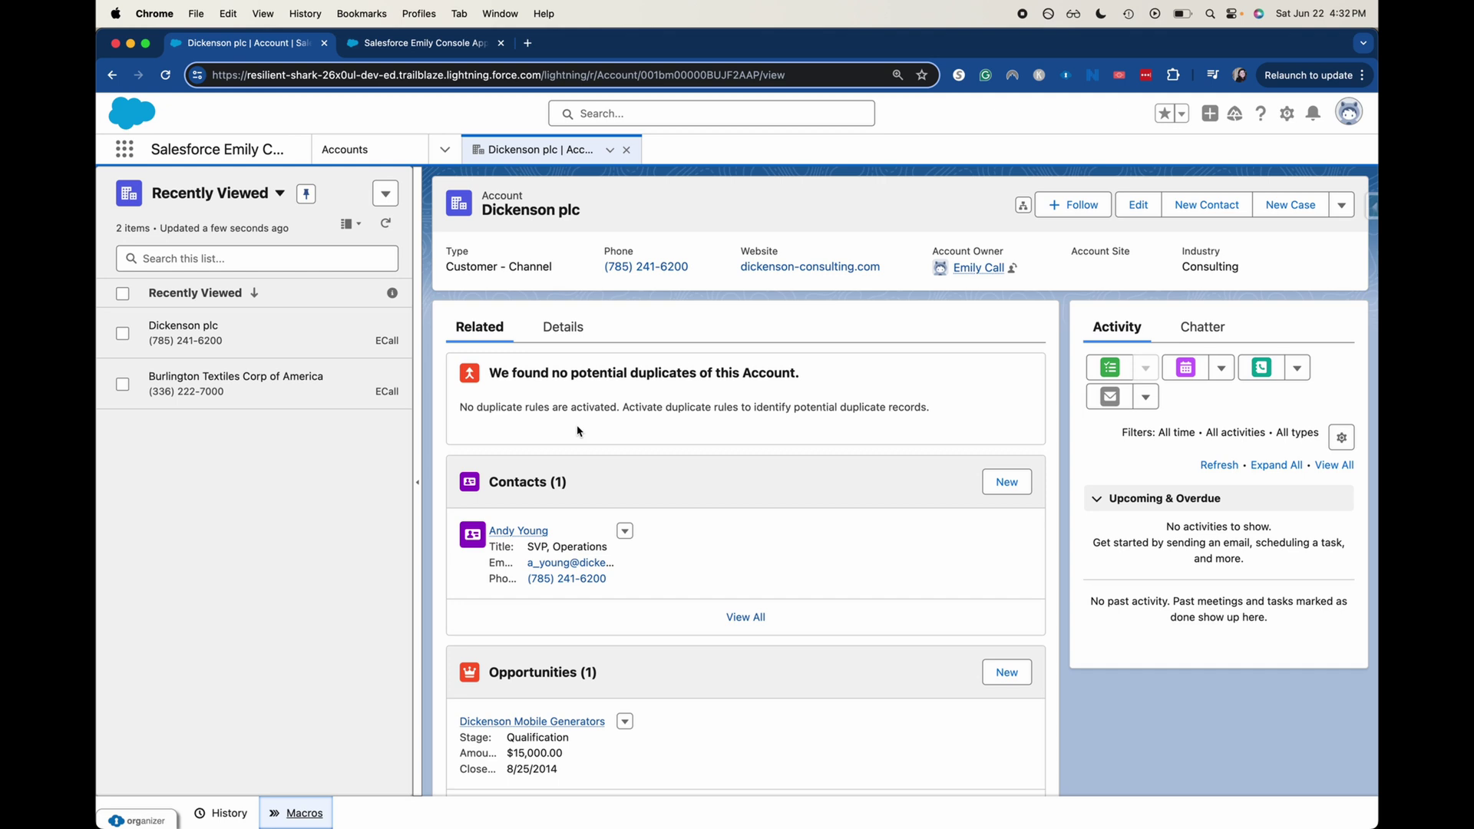
pyautogui.hotkey('ctrl', 'Tab')
# - Check the app's Navigation Items and Utility Items, then return to the Dickenson plc record
pyautogui.click(227, 273)
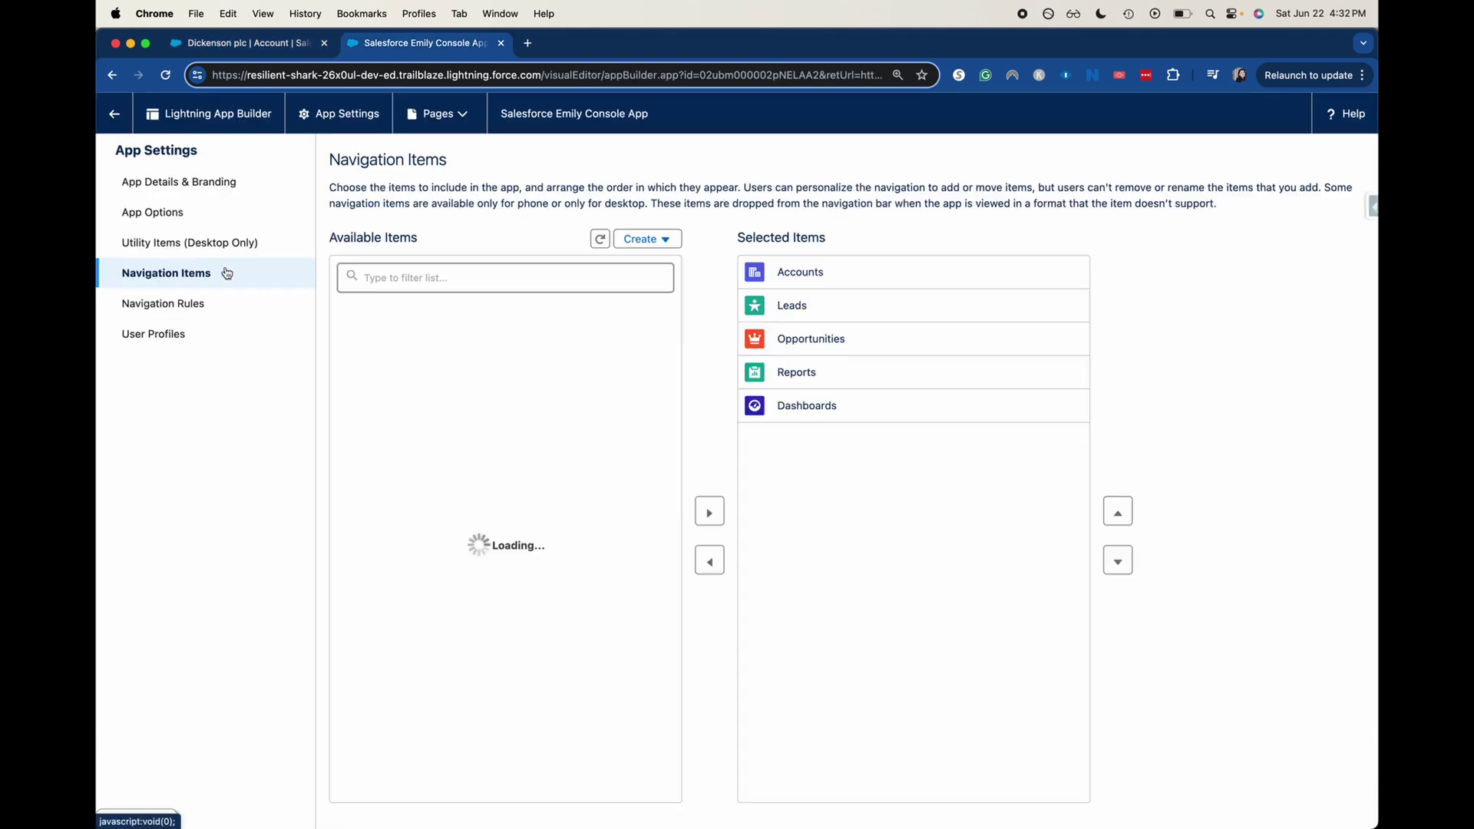
pyautogui.click(235, 250)
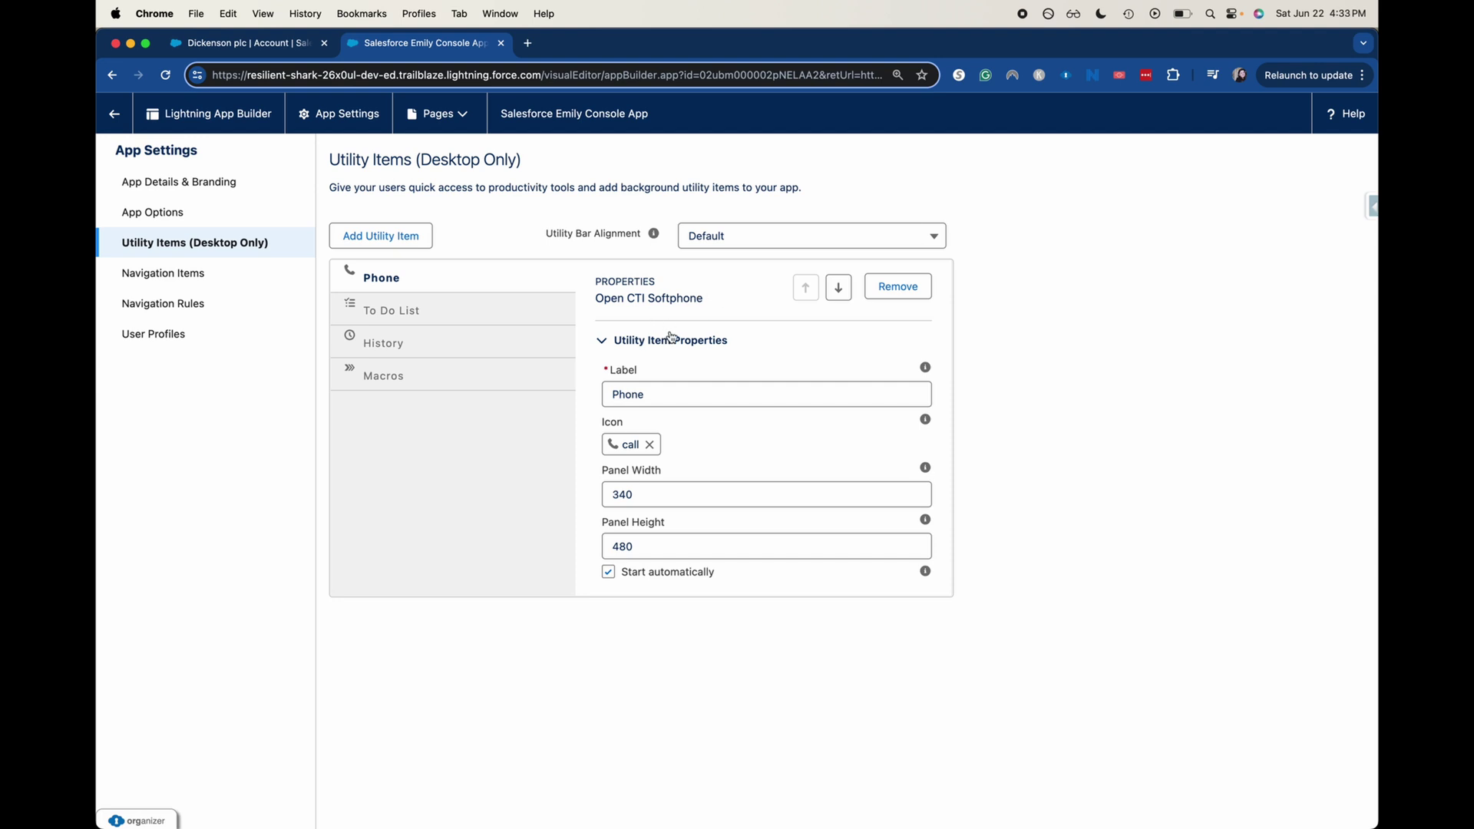
pyautogui.hotkey('ctrl', 'shift', 'Tab')
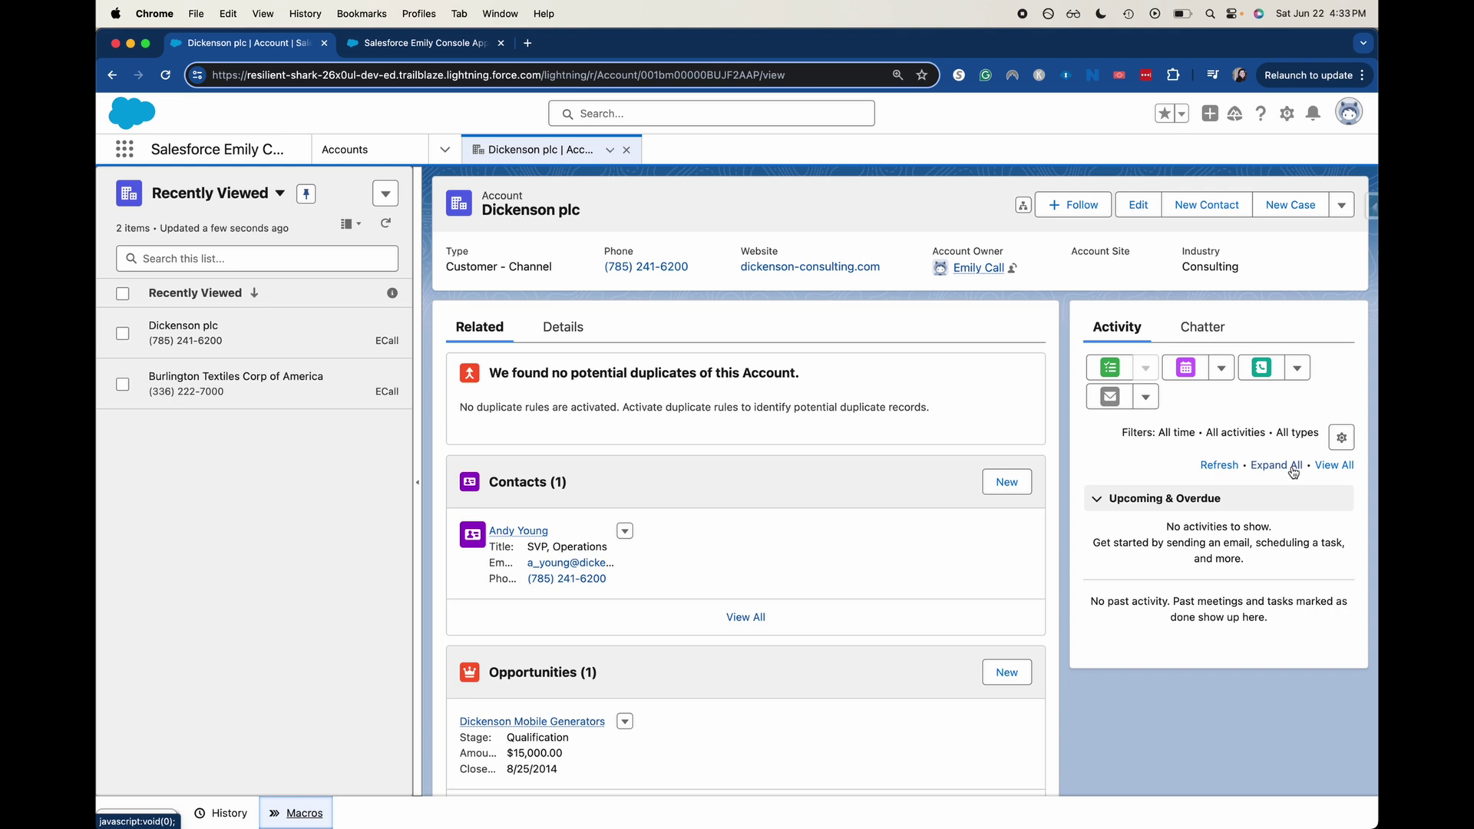
# - Switch to Reports and open the Copy of New Cases with Activities Report
pyautogui.click(444, 149)
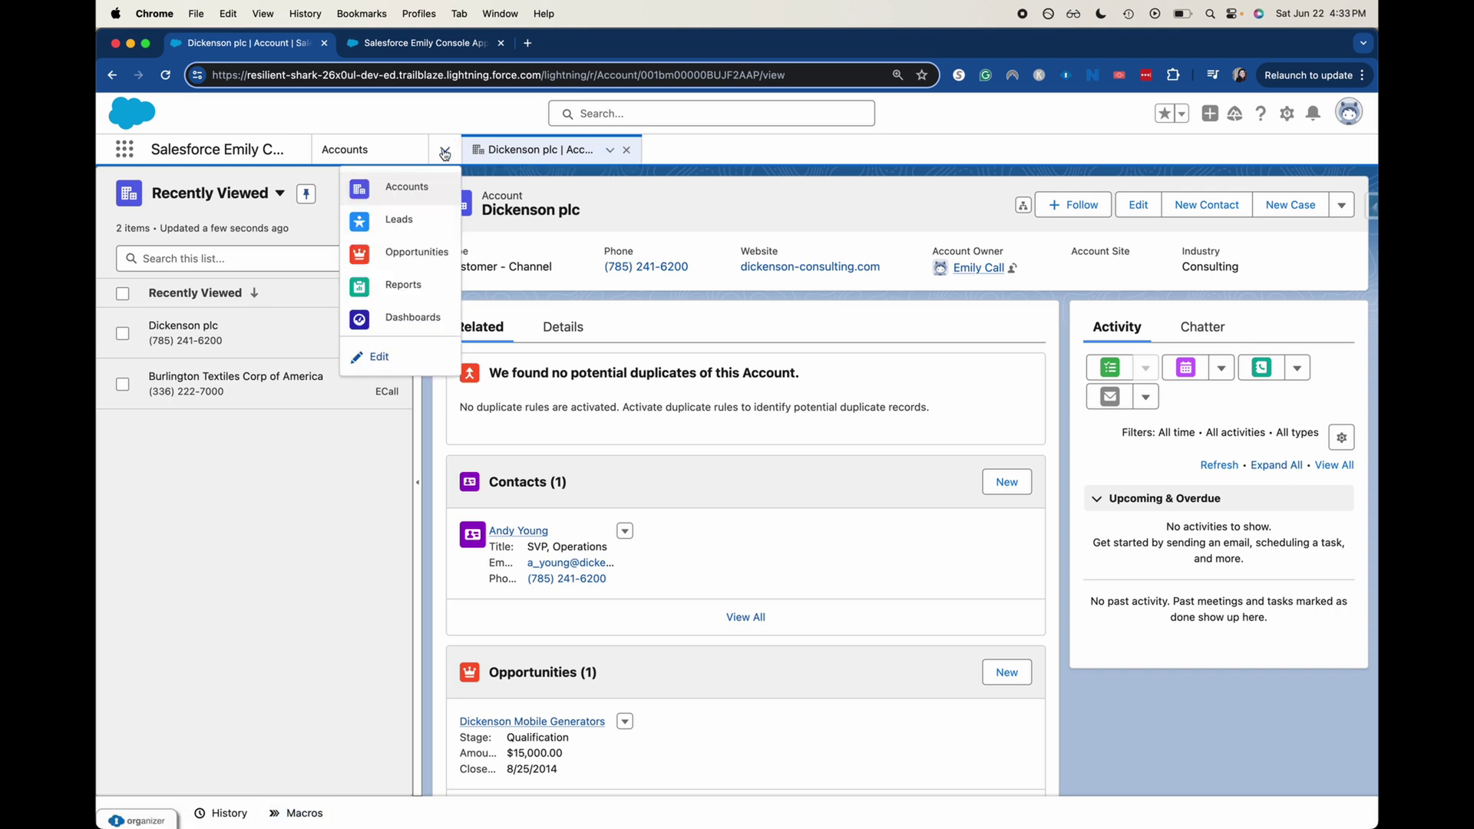
pyautogui.click(417, 301)
pyautogui.click(334, 272)
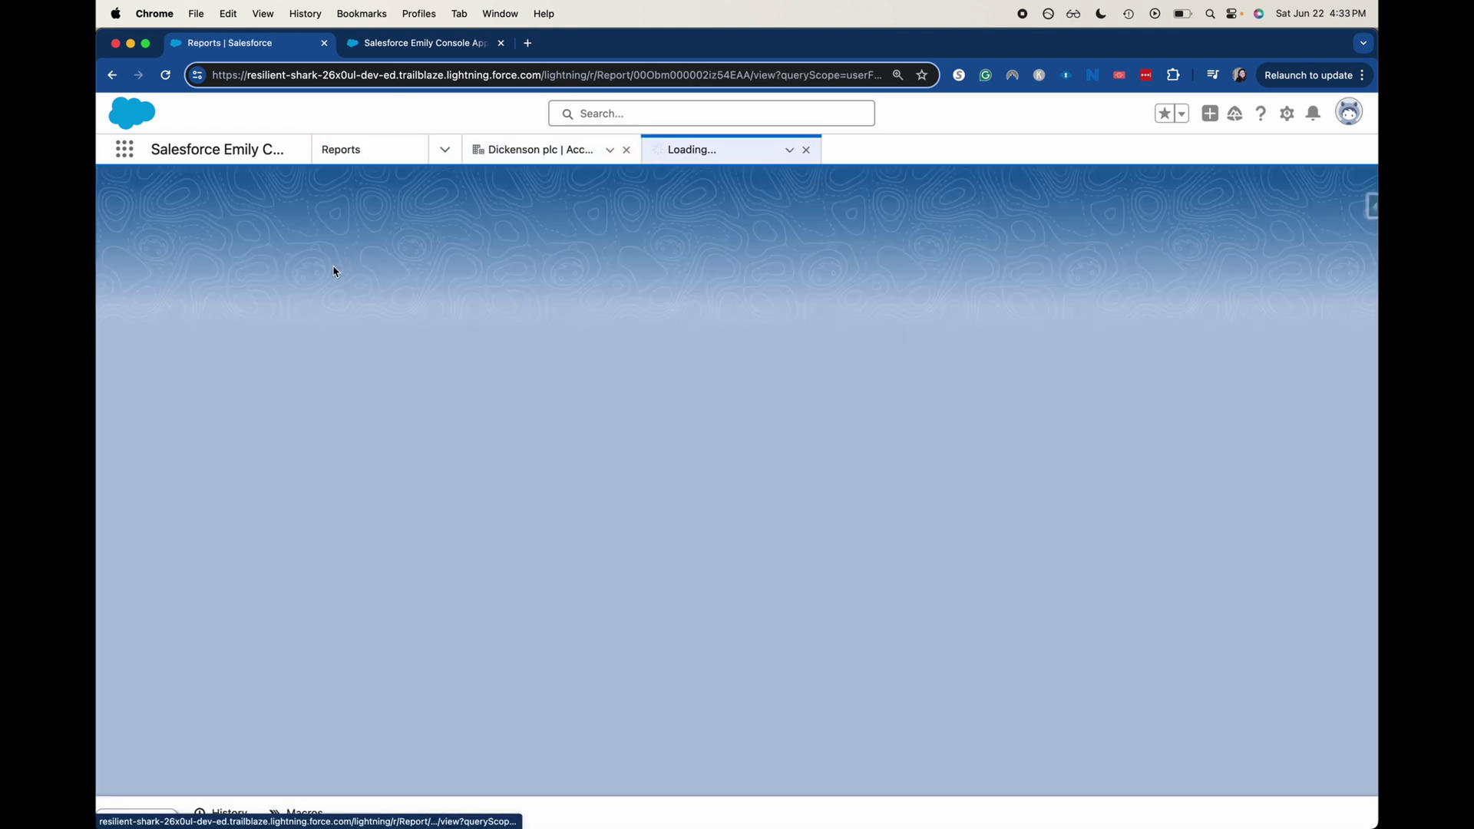